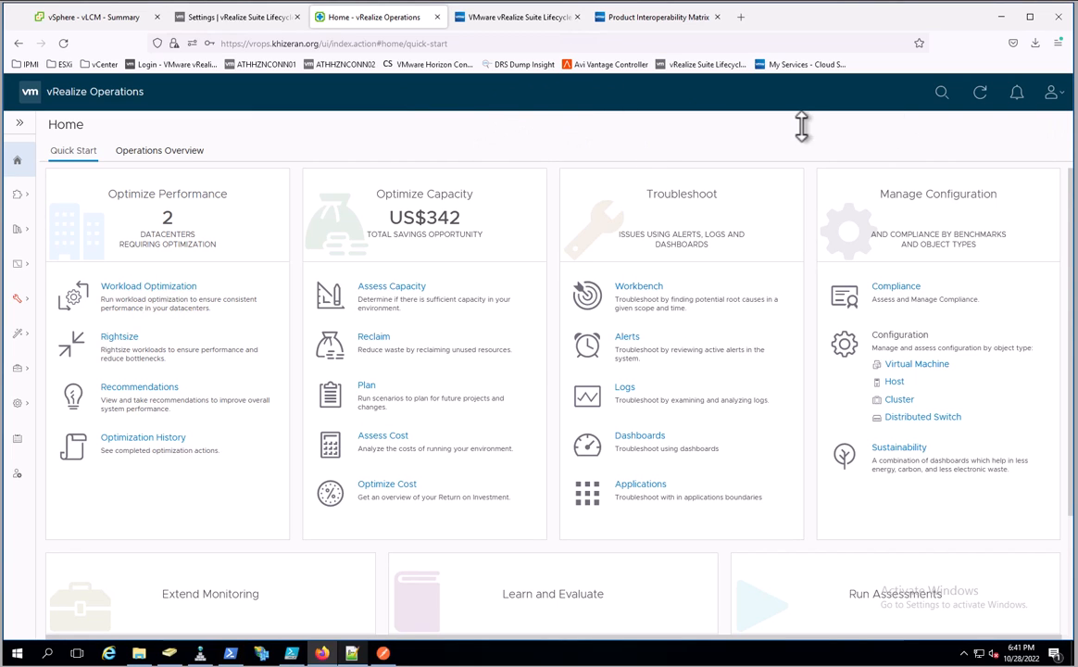
Check the installed version and edition in the vRealize Operations product information.
left_click(1052, 93)
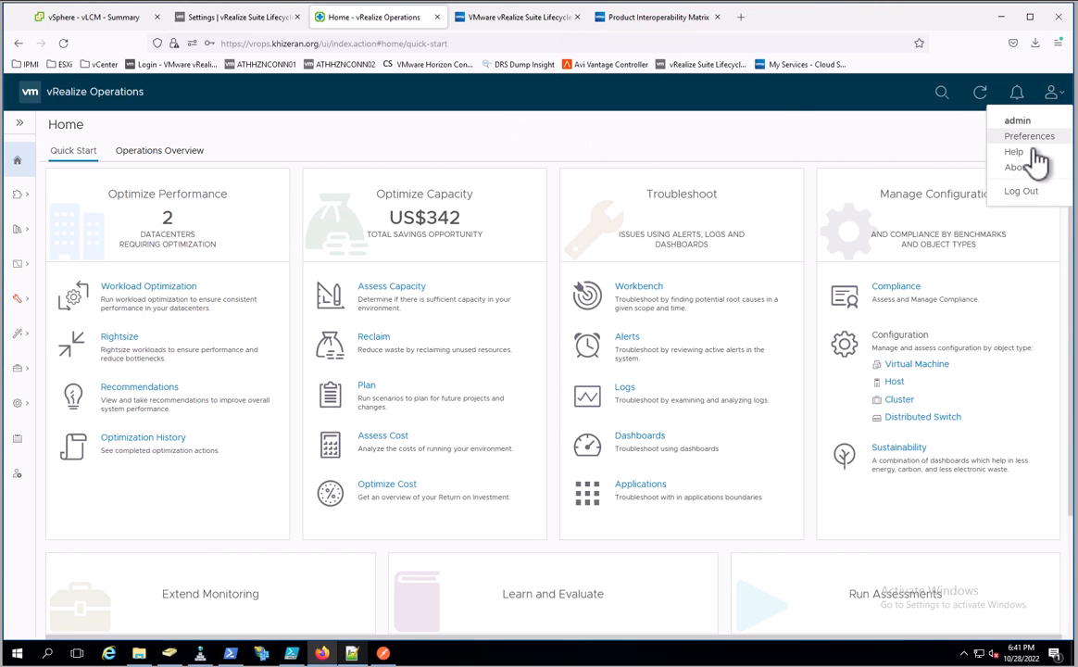
left_click(1022, 190)
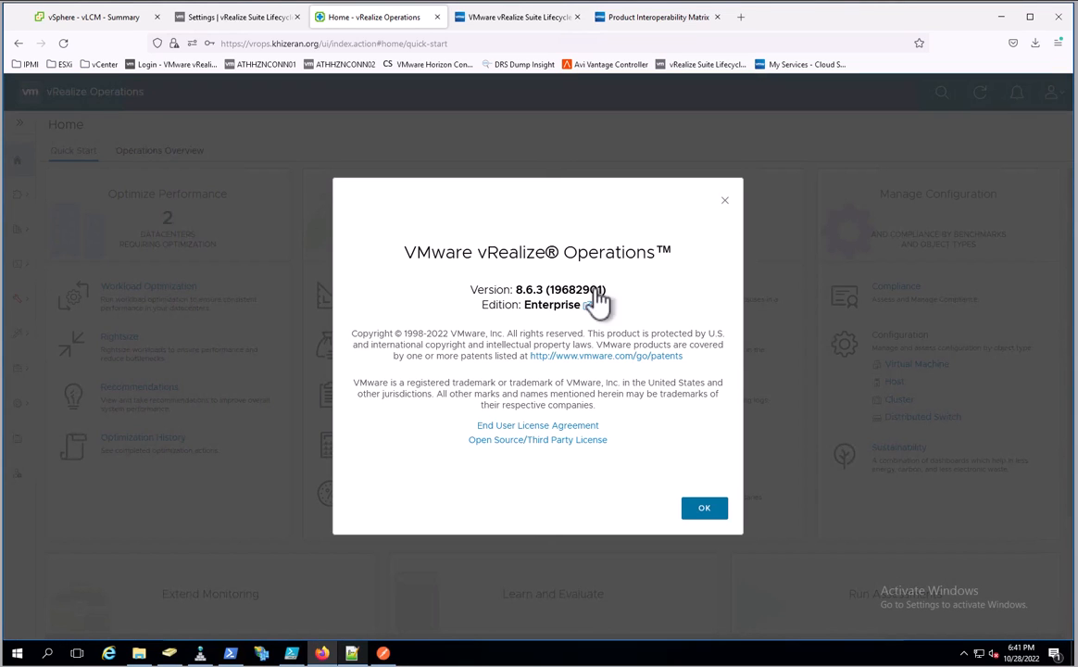
key("Escape")
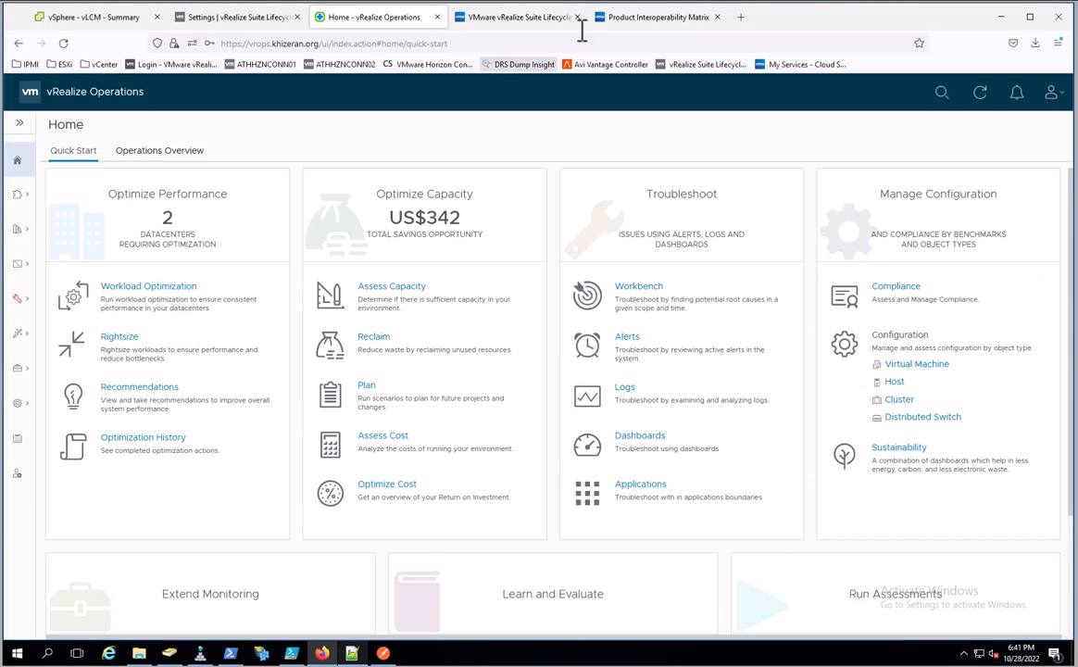
Review the vRealize Operations upgrade path in the Product Interoperability Matrix and the Lifecycle Manager 8.10.x product support pack release notes.
left_click(649, 18)
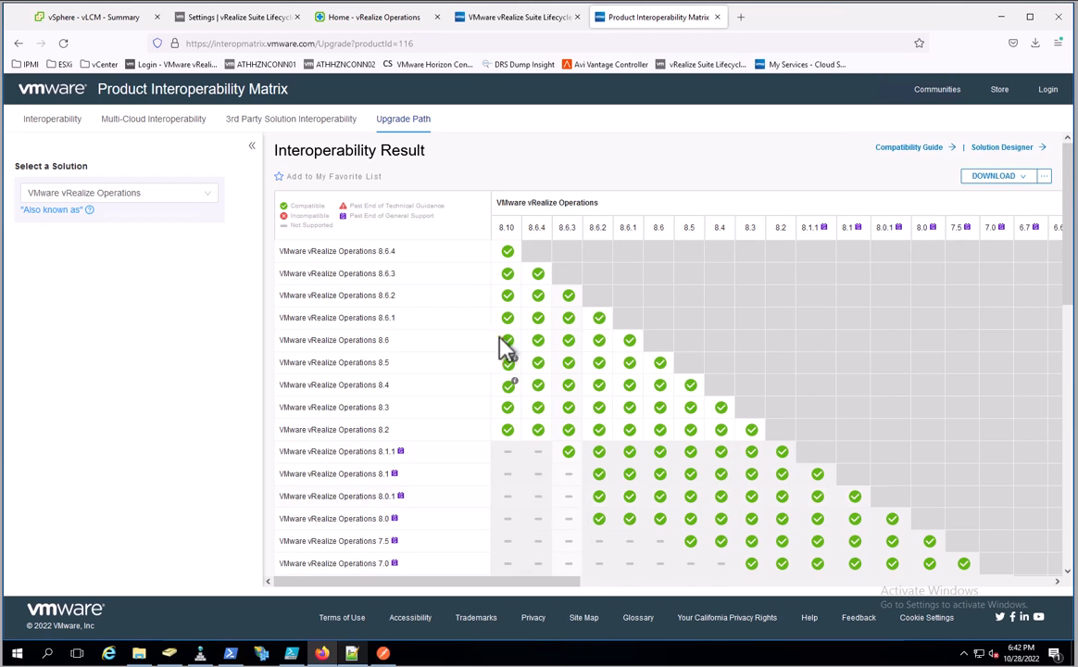
left_click(525, 21)
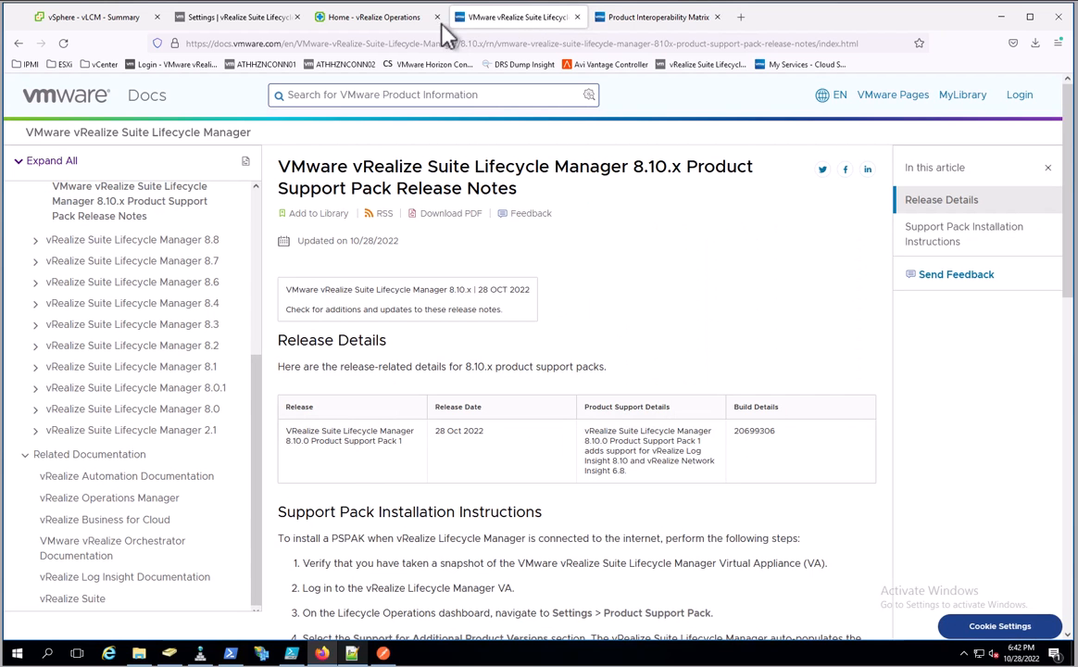
left_click(397, 20)
Switch to vRealize Suite Lifecycle Manager and check its version in the Lifecycle Operations system details.
left_click(263, 20)
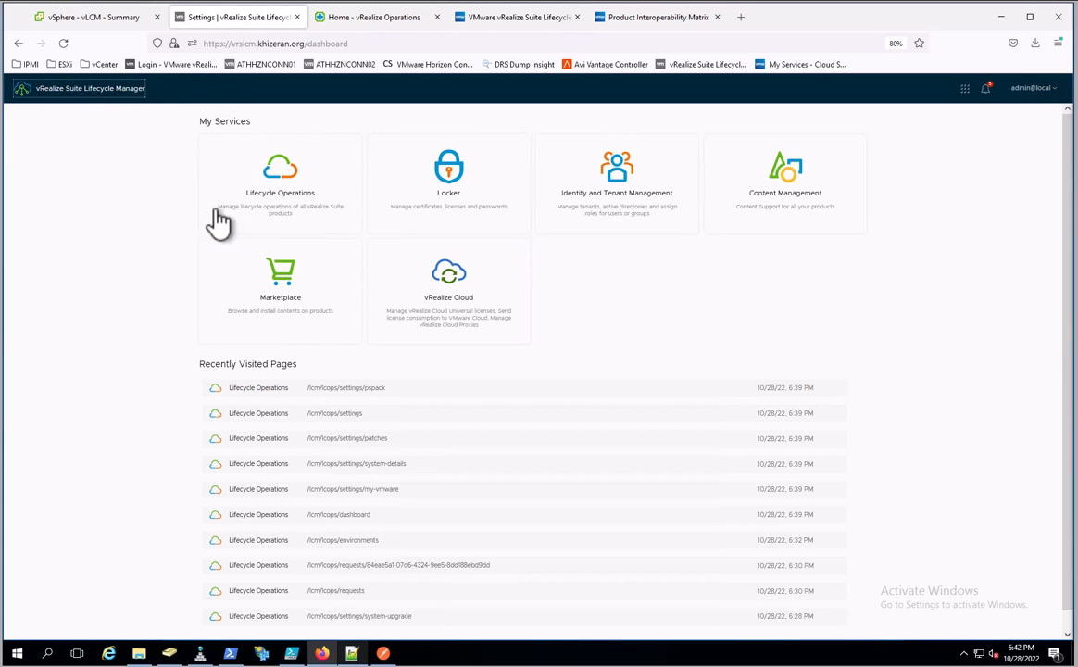
left_click(290, 197)
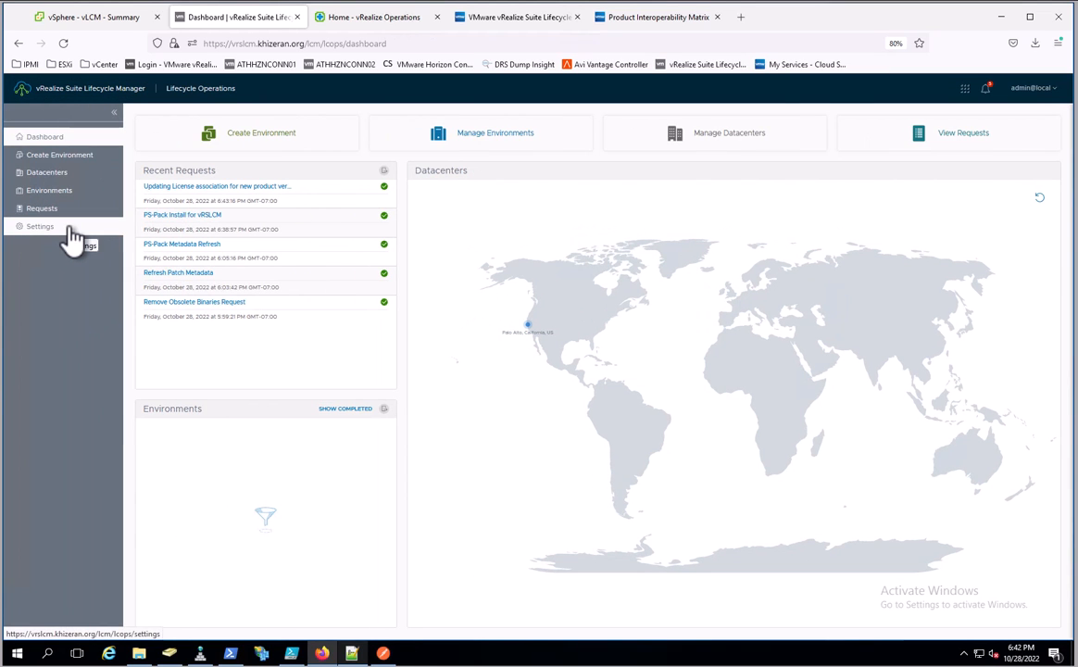
left_click(42, 226)
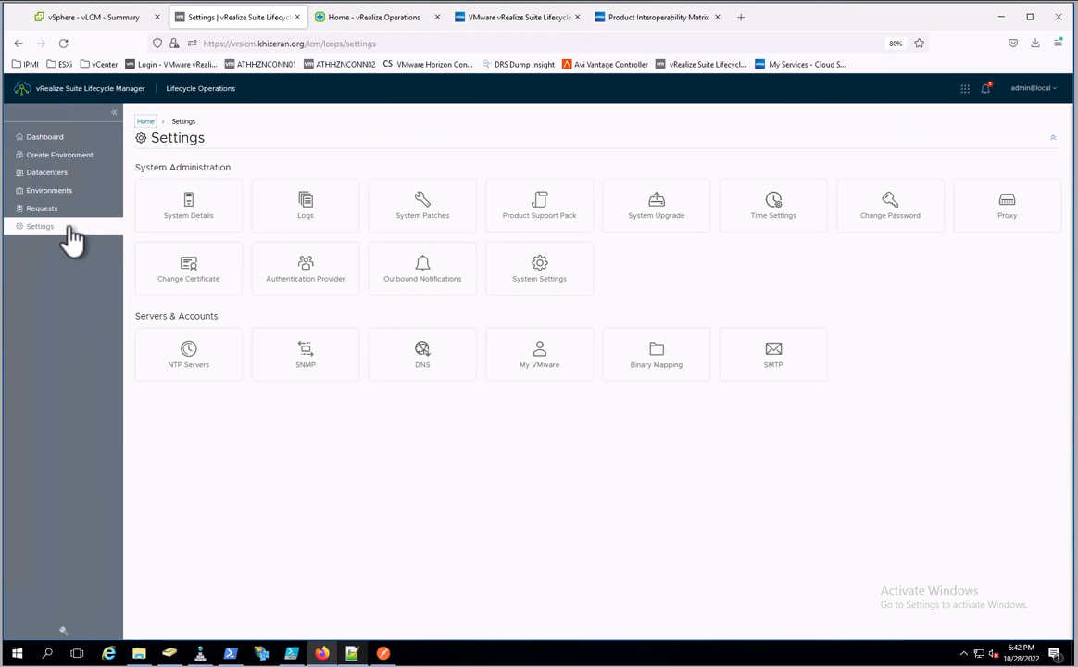
left_click(202, 215)
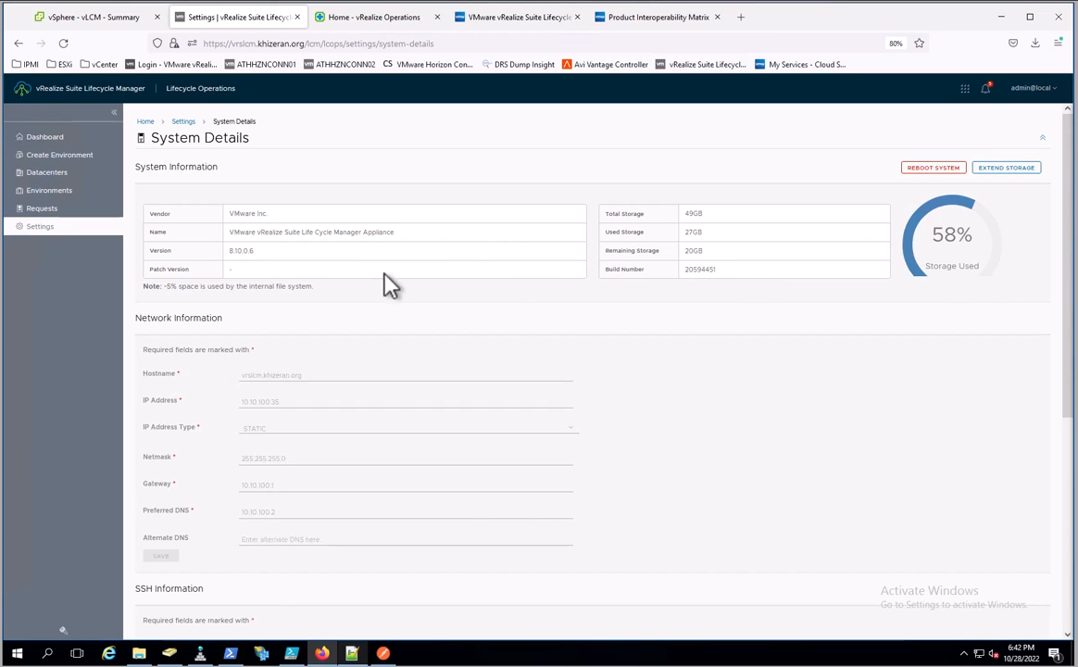
Review the product versions supported by the installed Product Support Pack and the registered My VMware account.
left_click(56, 227)
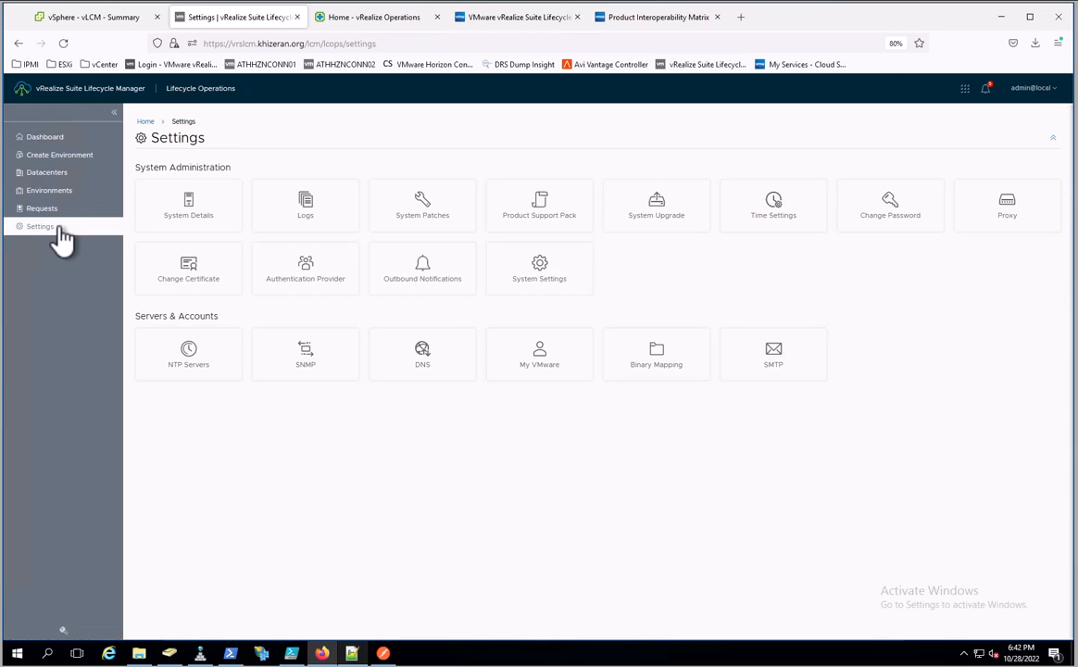
left_click(547, 218)
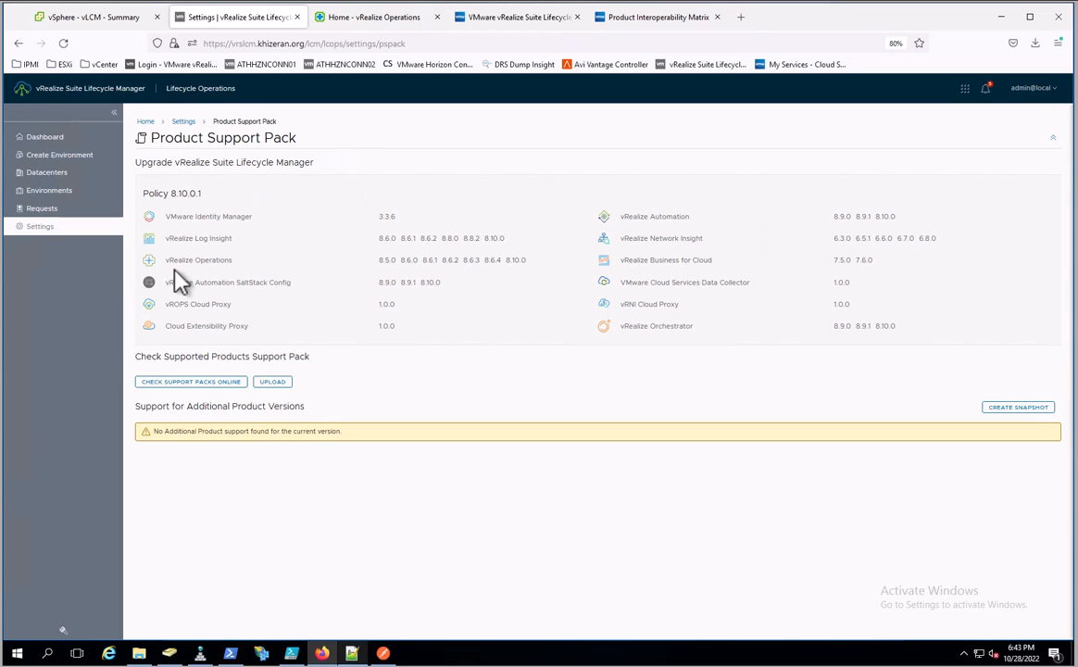
left_click(59, 236)
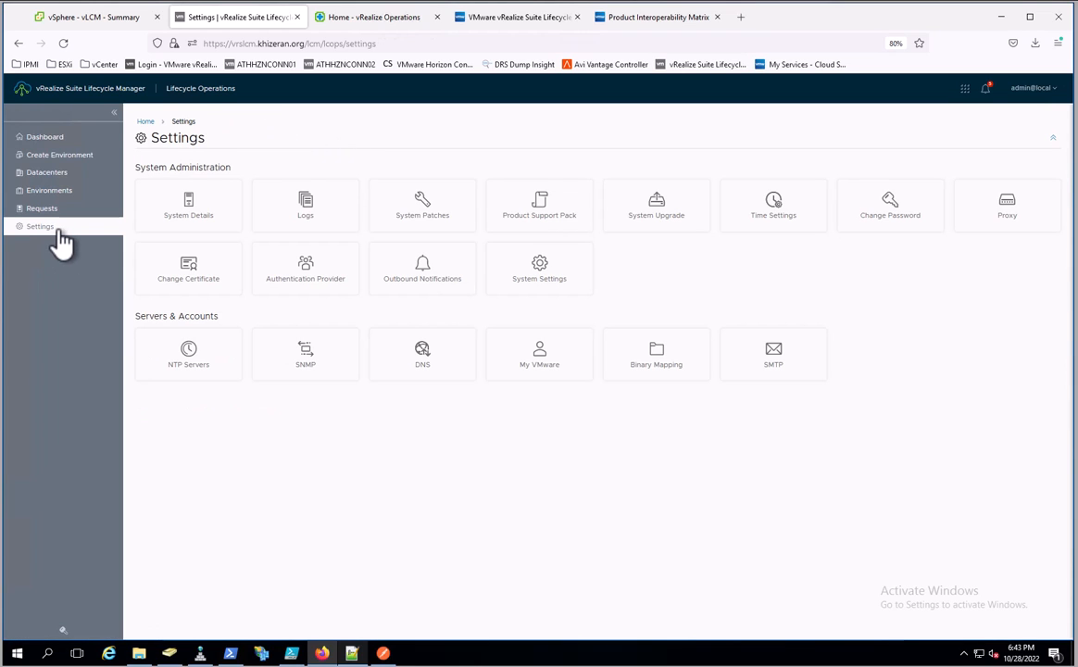
left_click(539, 355)
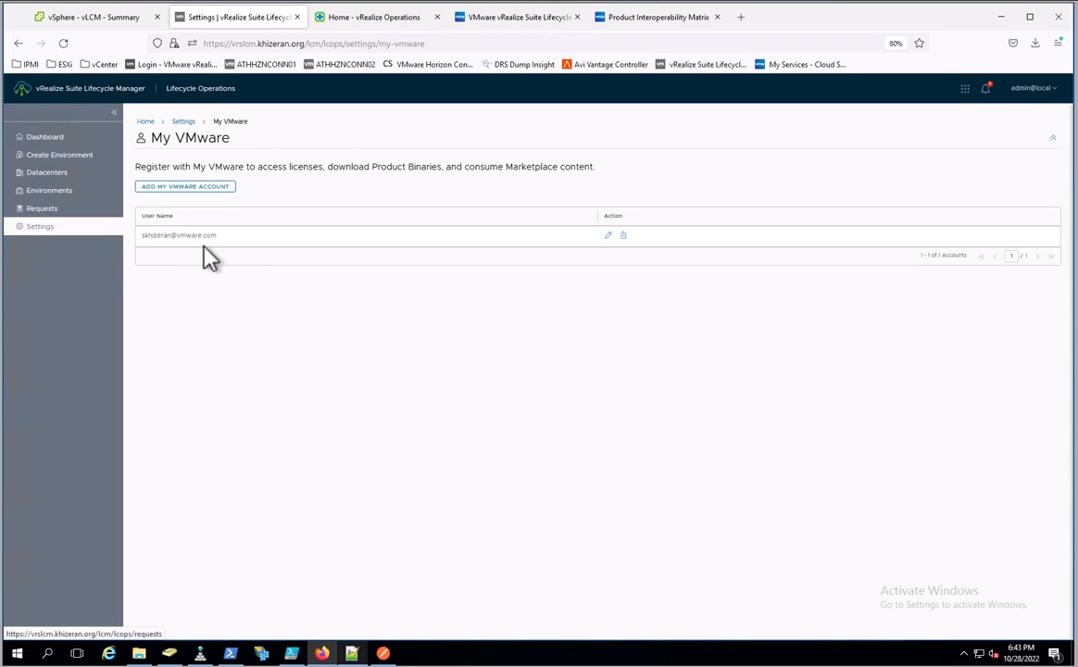
Open the vROPs environment's details and examine its product properties, product references and master node.
left_click(81, 231)
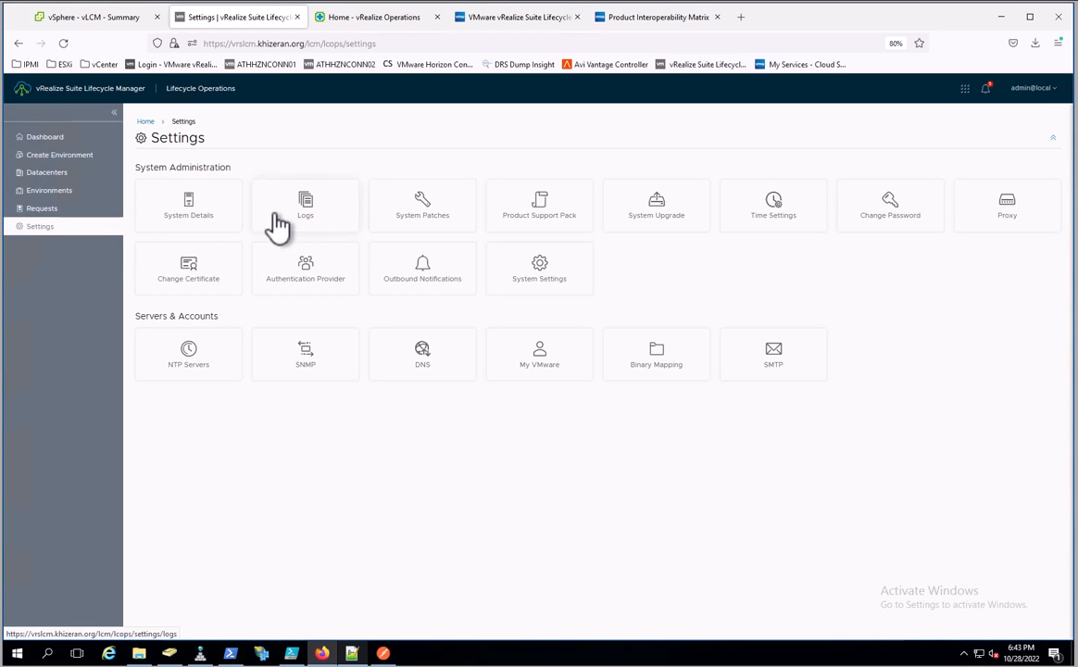
left_click(78, 196)
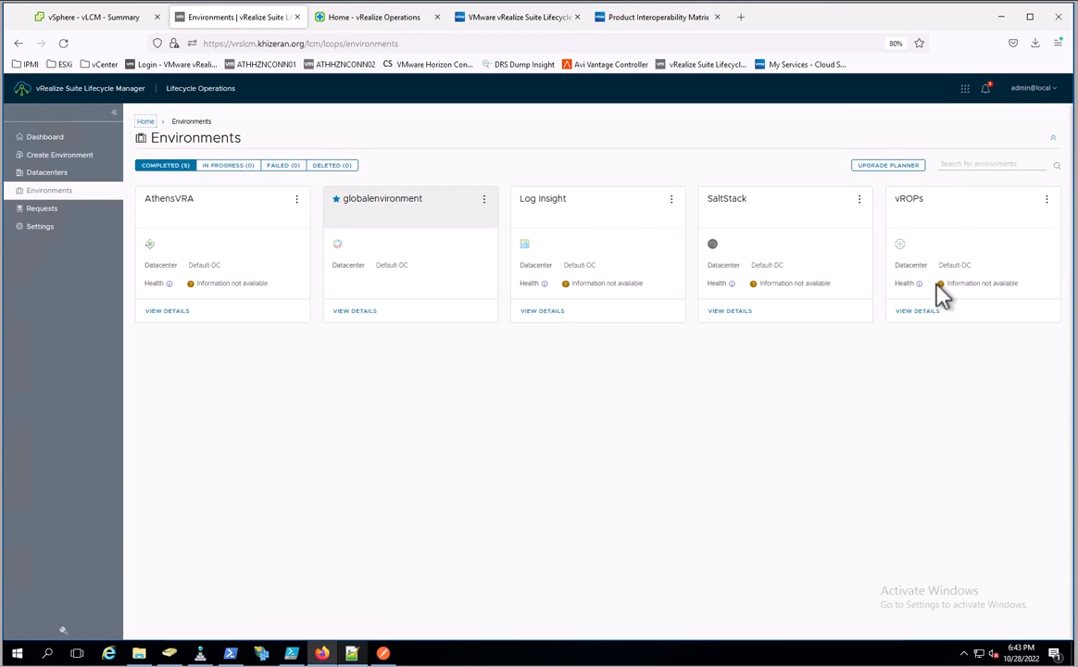
left_click(920, 311)
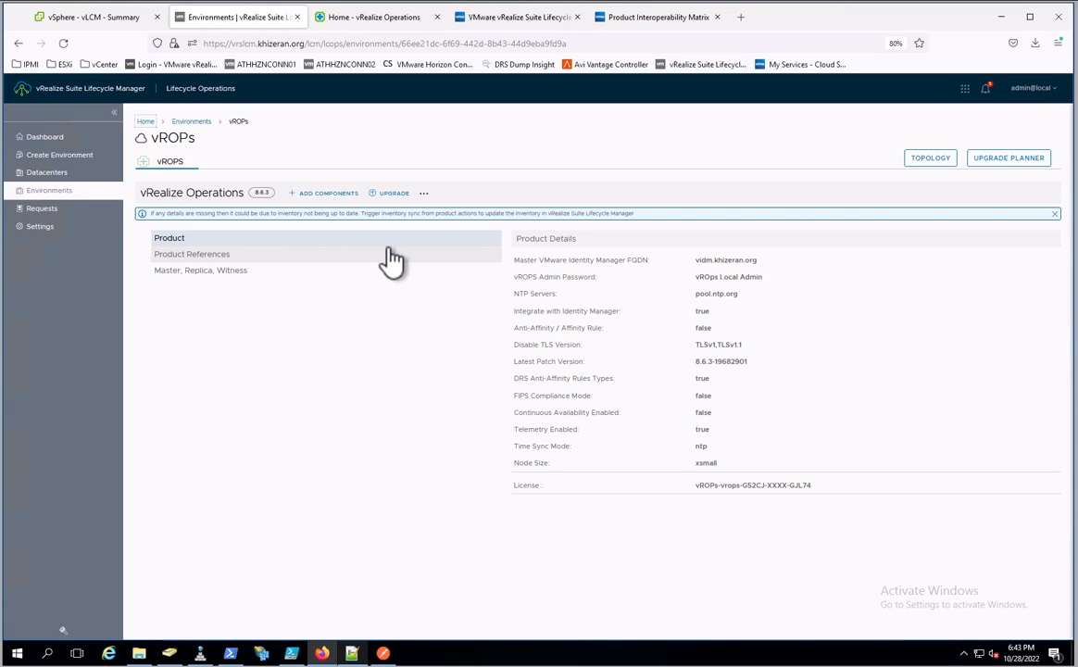
left_click(339, 271)
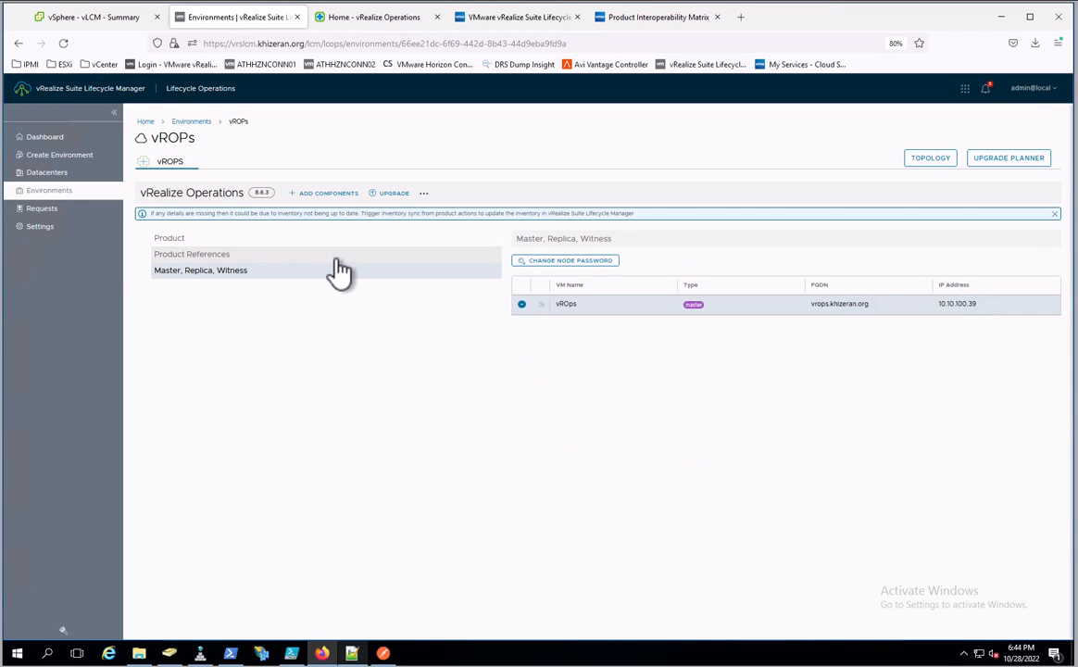
left_click(336, 255)
left_click(315, 239)
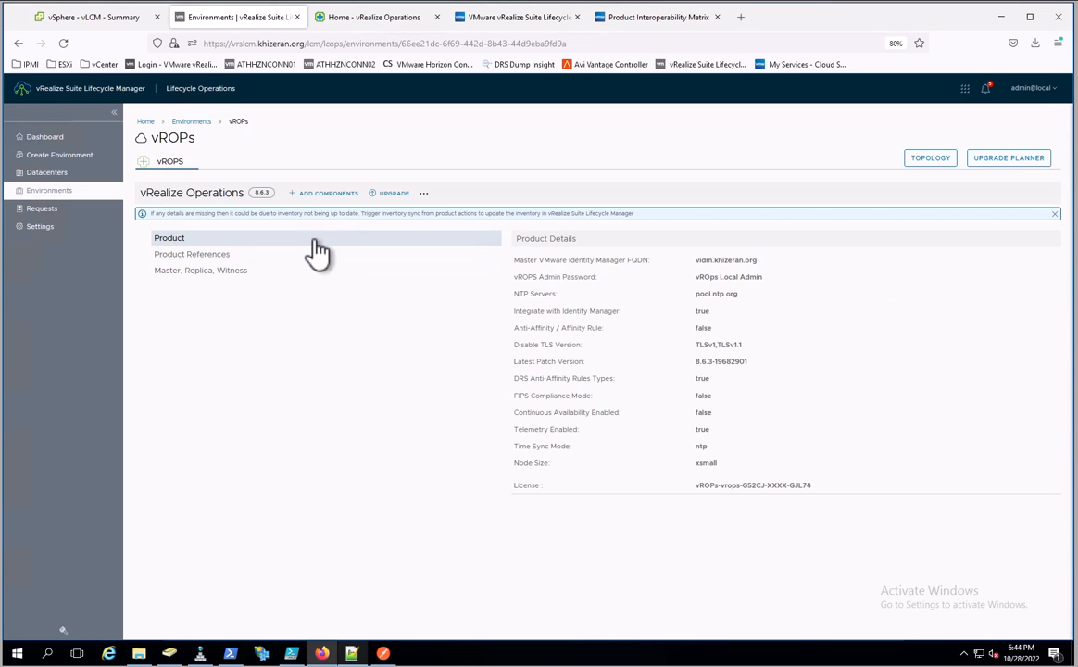
left_click(306, 254)
left_click(294, 241)
Generate an upgrade plan for vRealize Operations in the Upgrade Planner with target version 8.10.0, review the sequence and close it.
left_click(1037, 165)
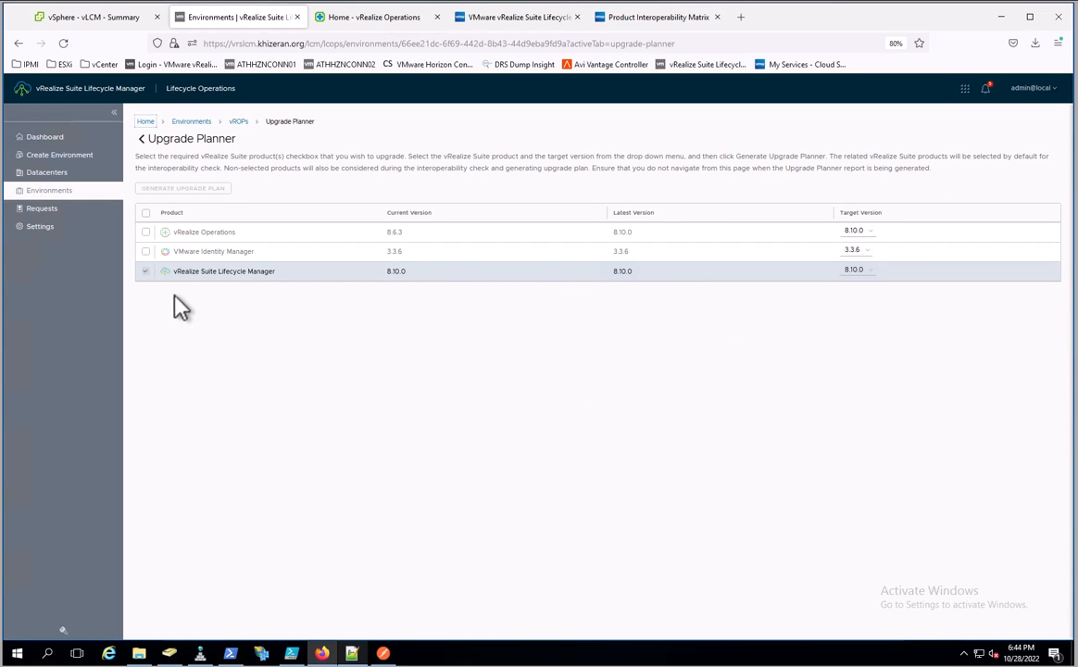
left_click(146, 233)
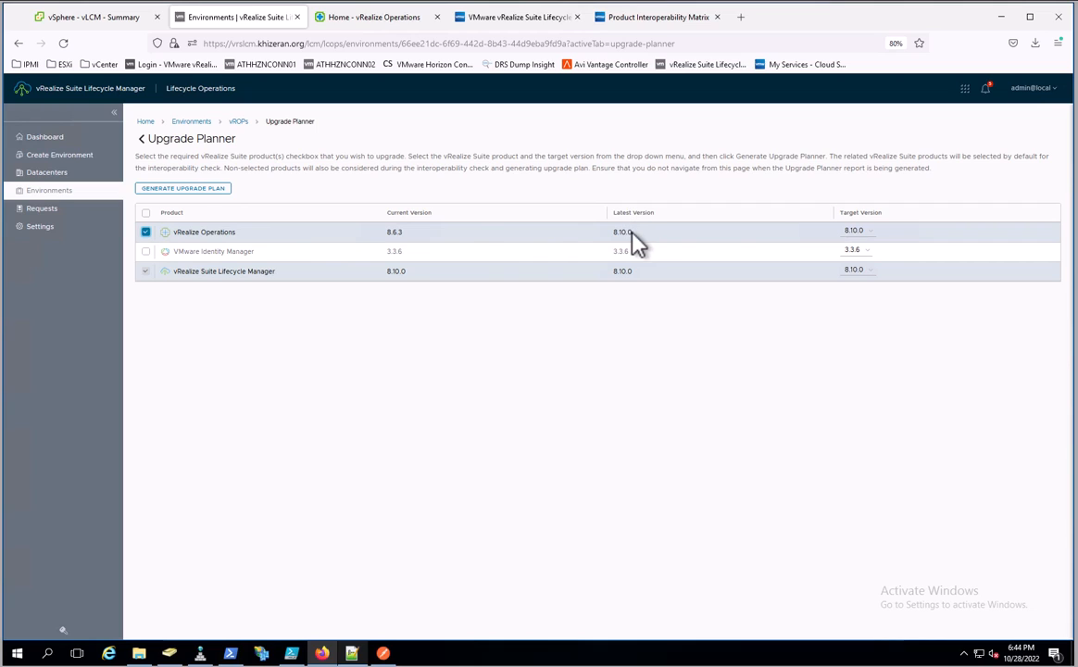
left_click(869, 231)
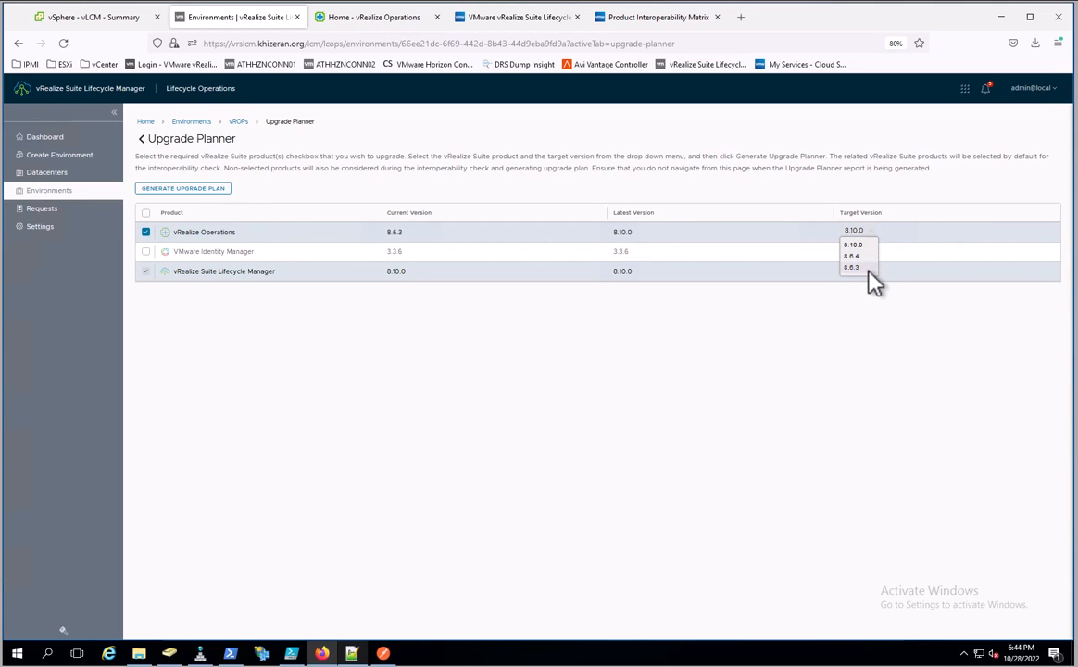
left_click(905, 186)
left_click(199, 189)
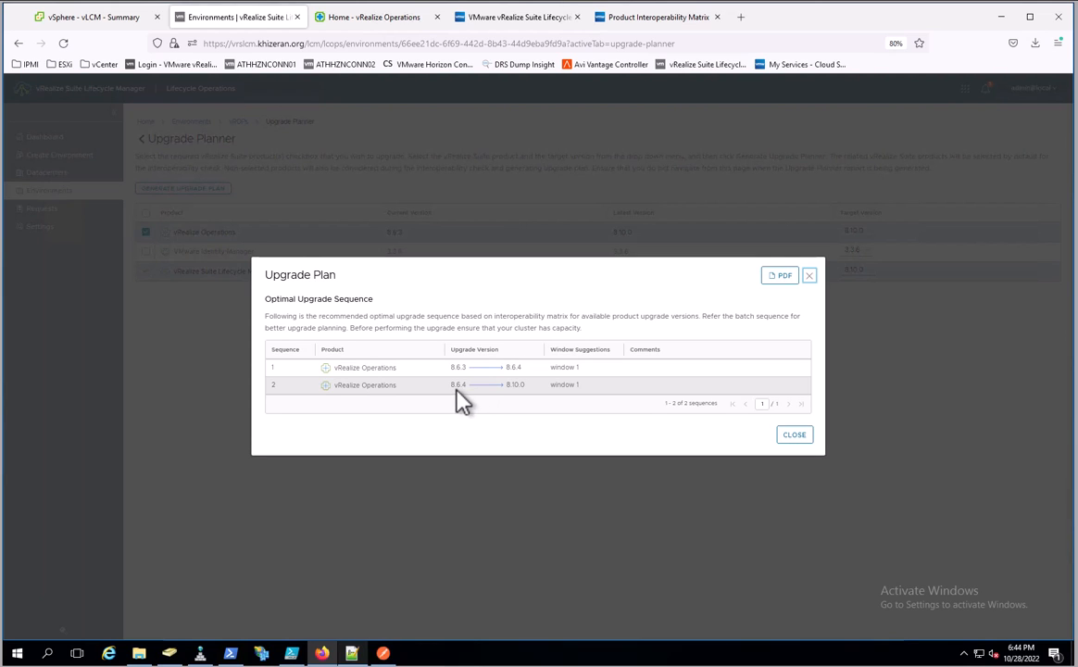
left_click(794, 437)
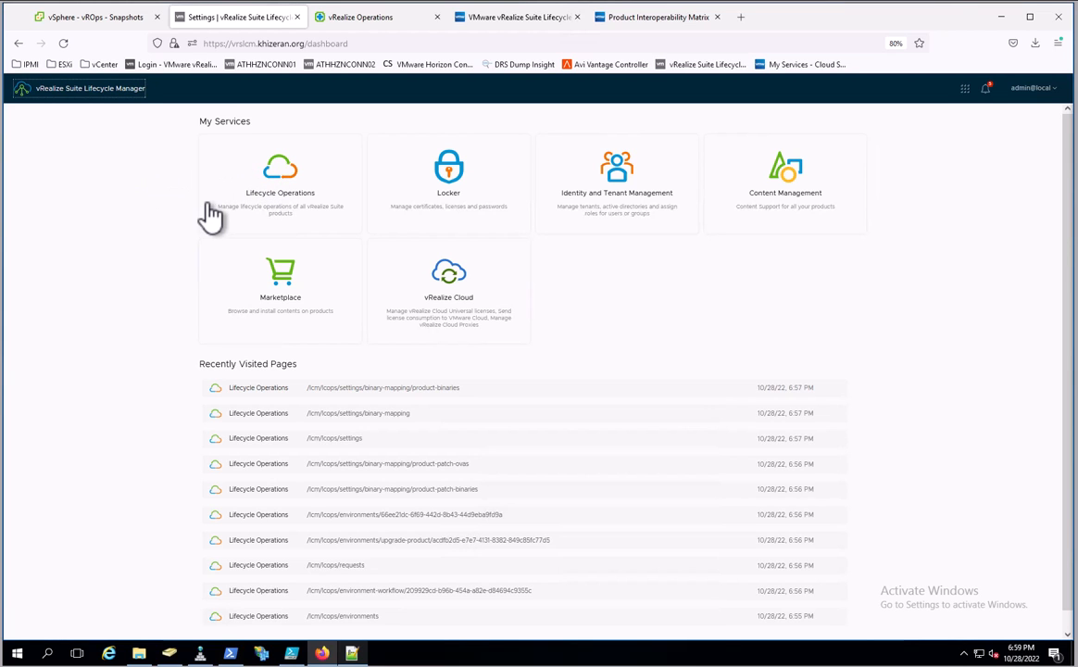
Start adding product binaries in the Lifecycle Operations Binary Mapping settings and discover those offered by My VMware.
left_click(290, 195)
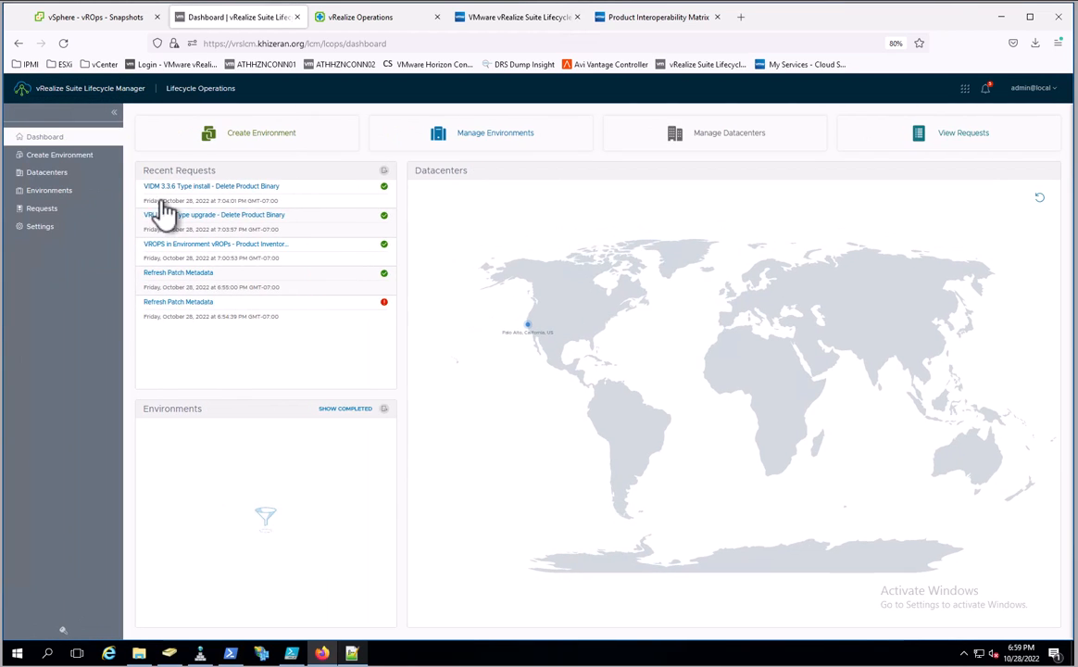
left_click(58, 229)
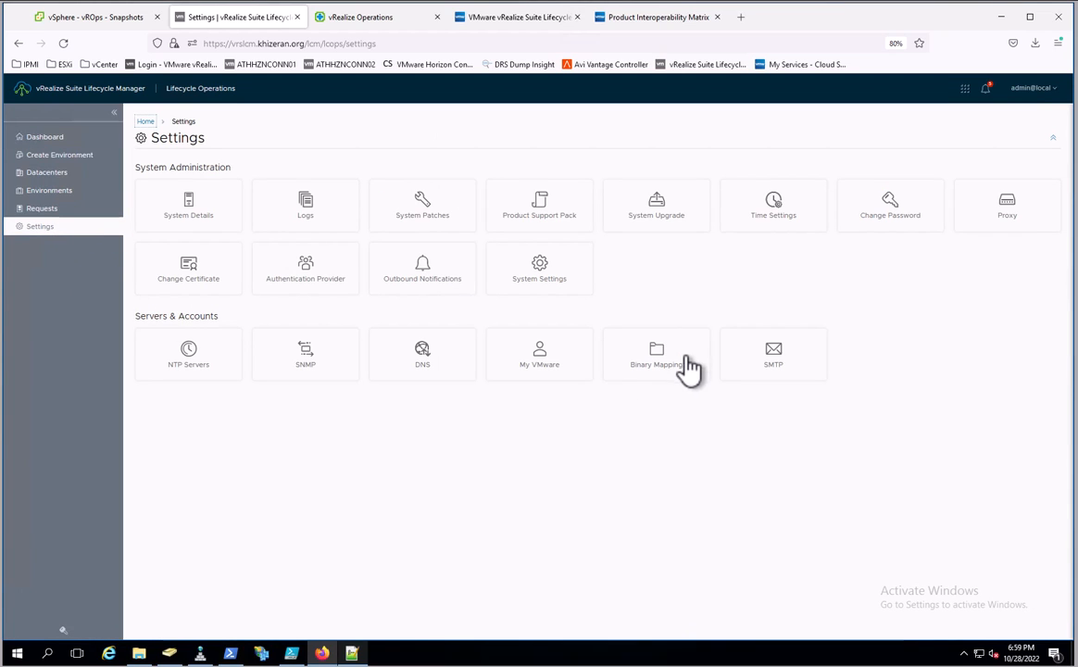
left_click(663, 356)
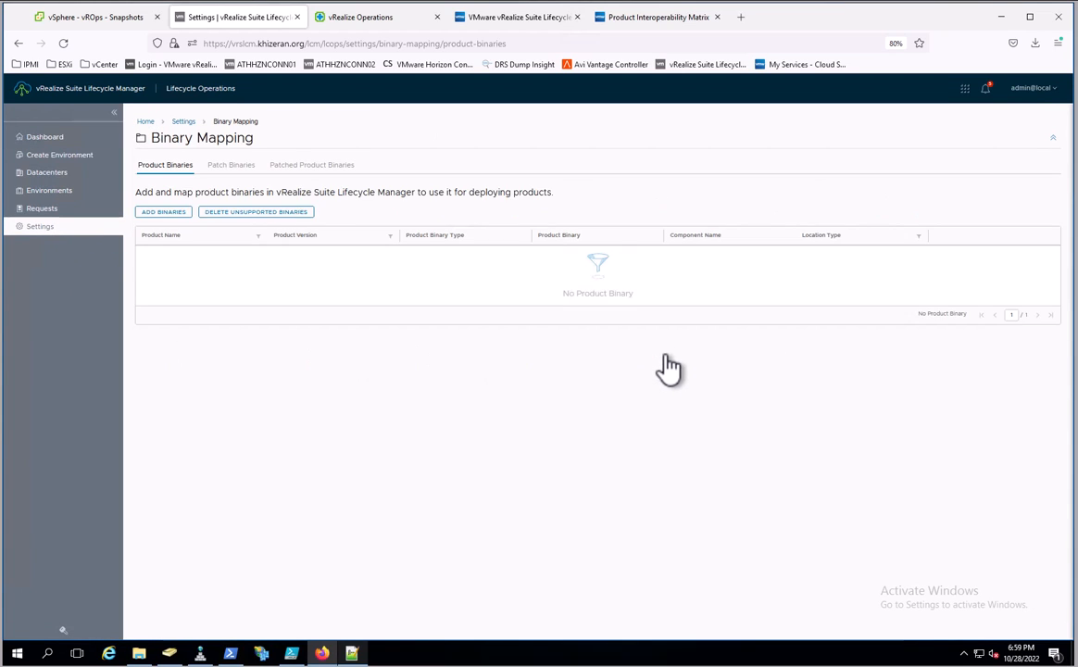
left_click(170, 219)
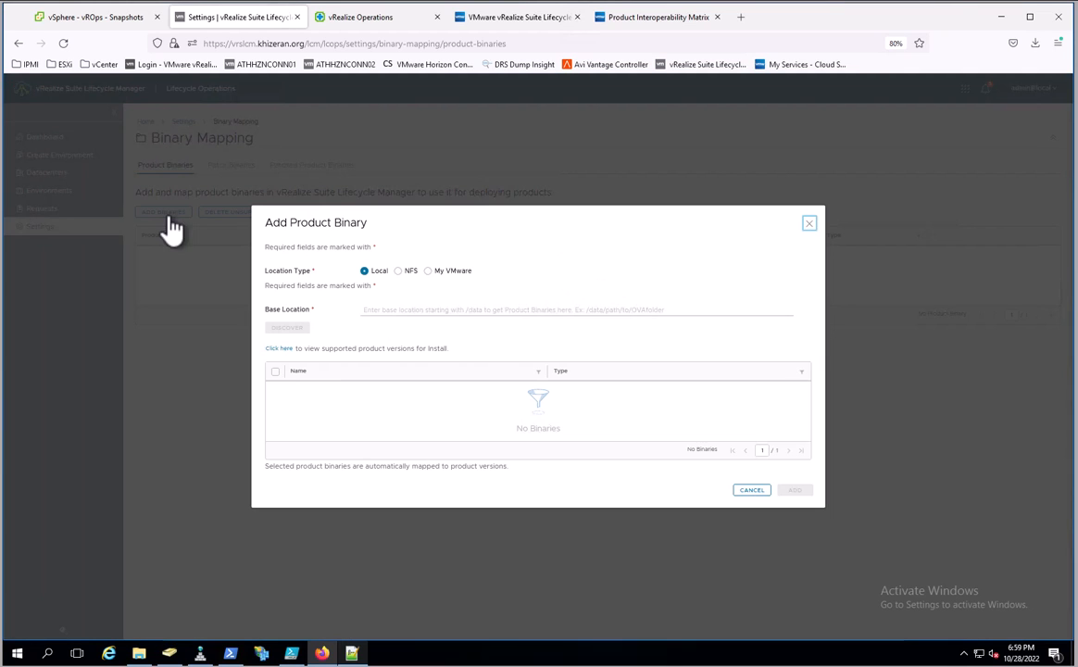
left_click(429, 272)
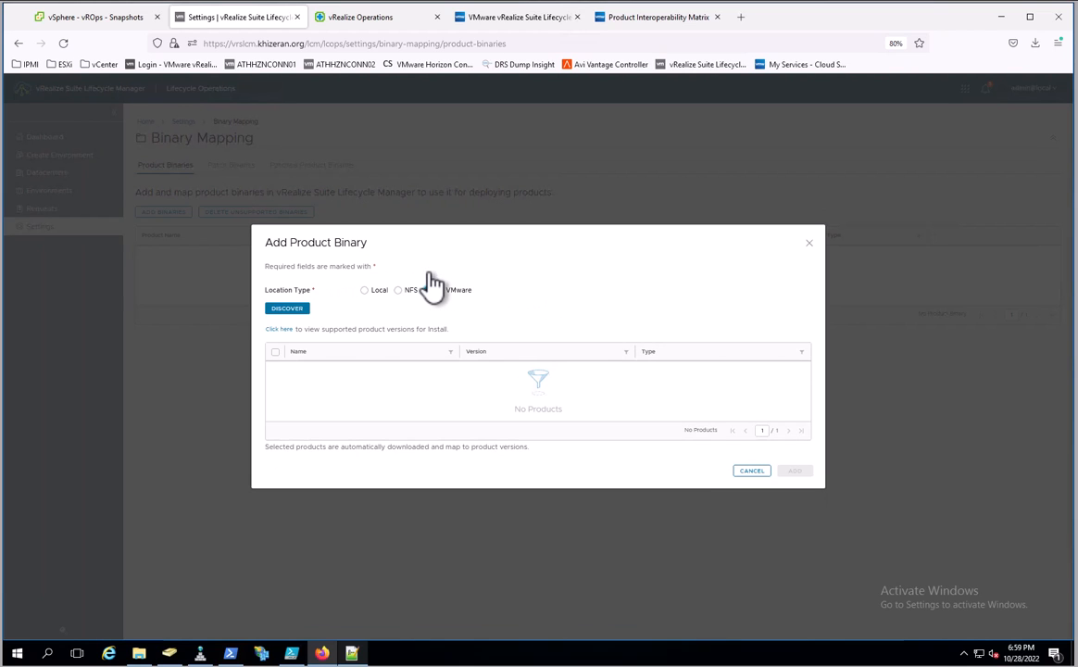
left_click(288, 308)
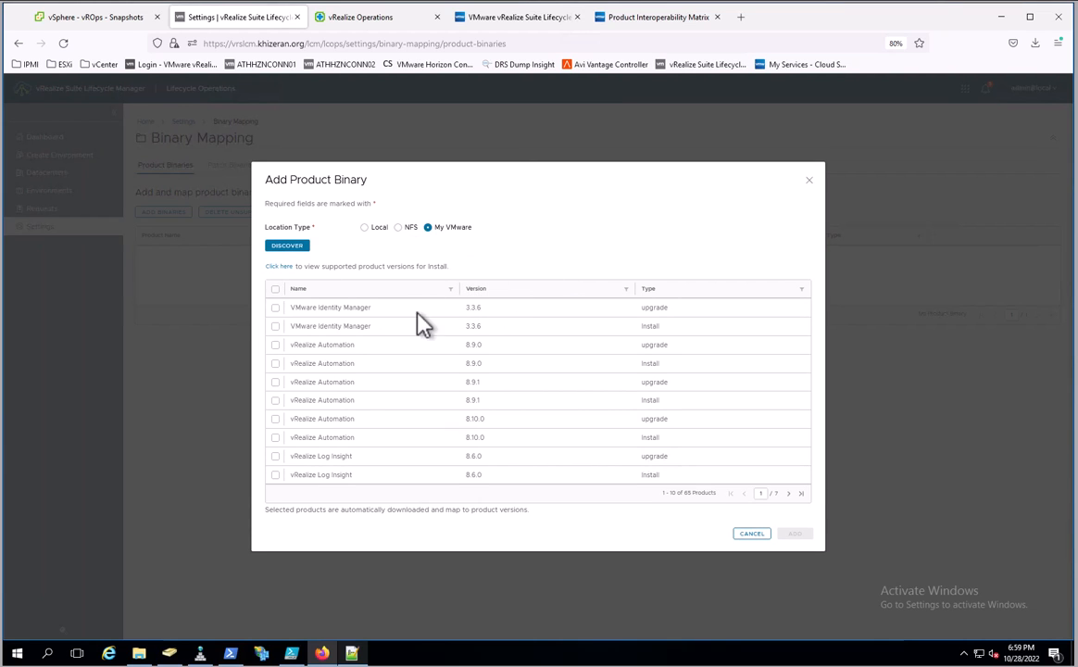
Filter the discovered binaries by the name "operat" and select the vRealize Operations 8.10.0 upgrade binary.
left_click(451, 289)
type("operat")
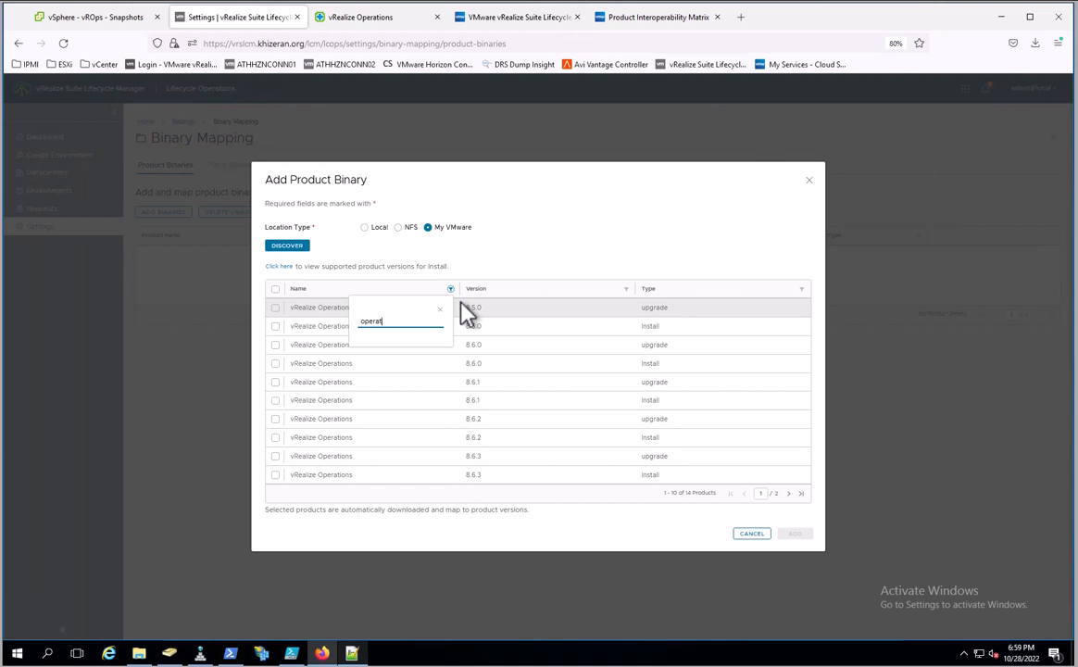
left_click(466, 313)
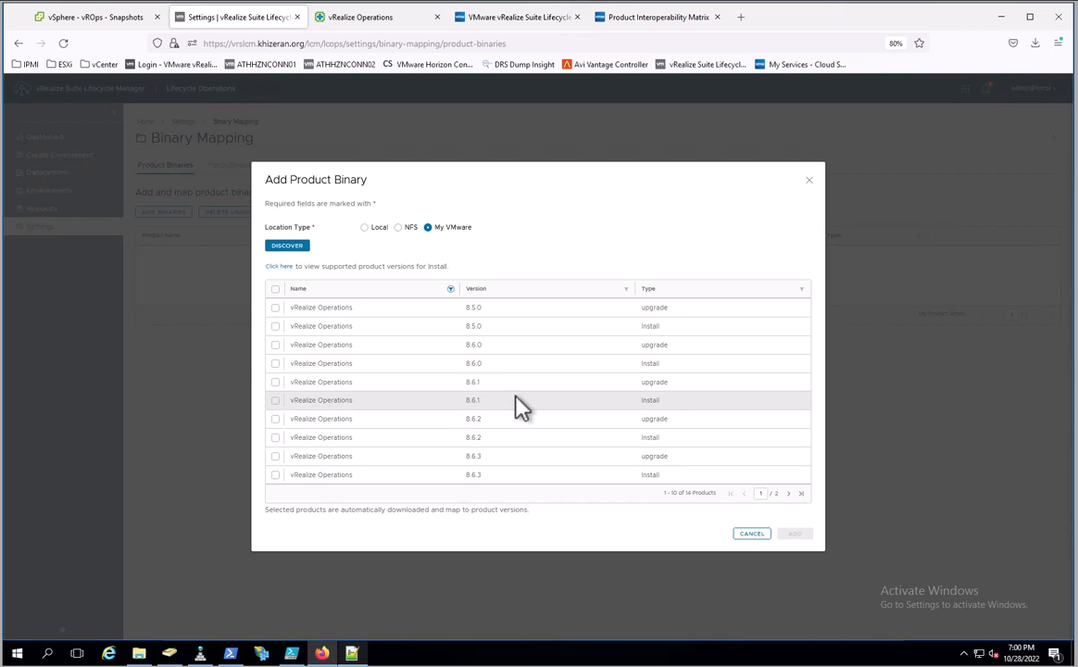
left_click(788, 494)
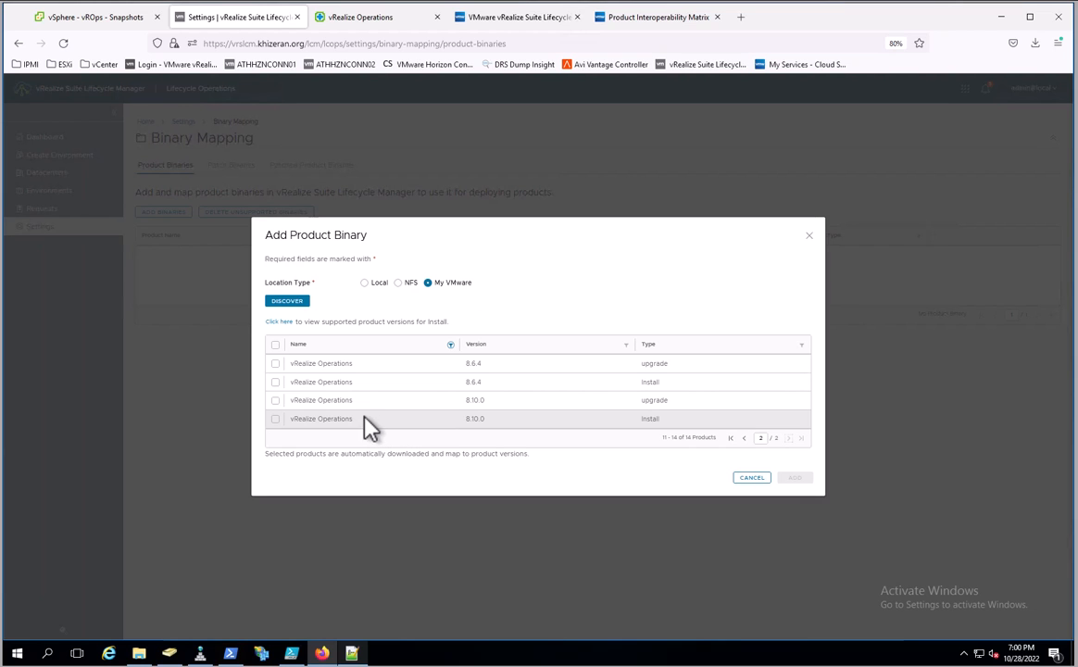
left_click(275, 401)
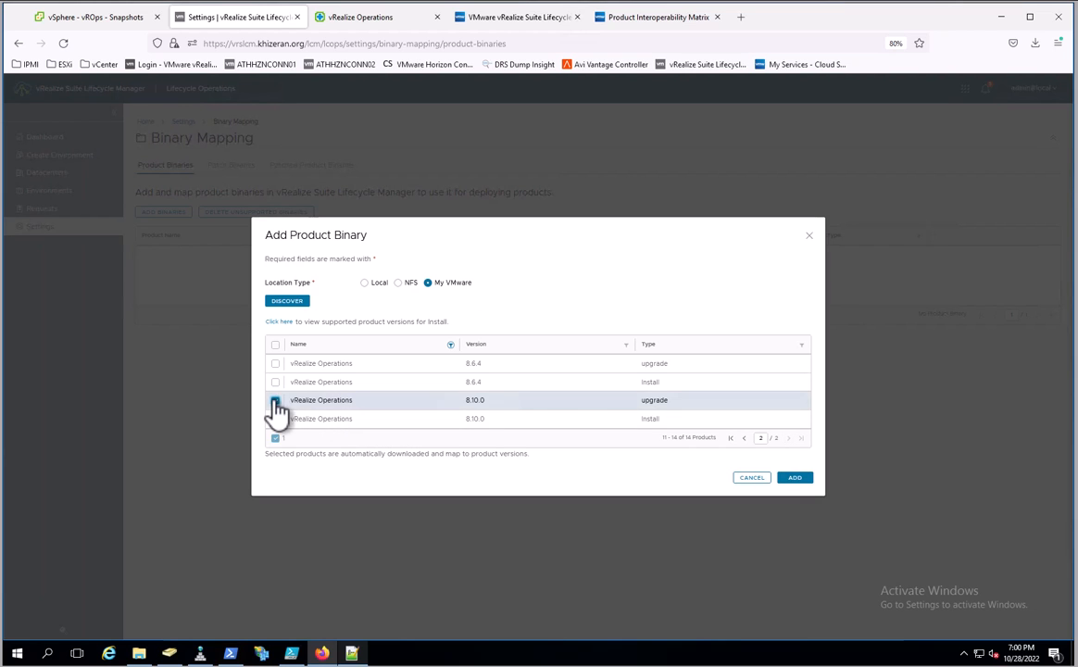
Filter the discovered binaries by the name "log" and select the vRealize Log Insight 8.10.0 upgrade binary.
left_click(450, 343)
type("operat")
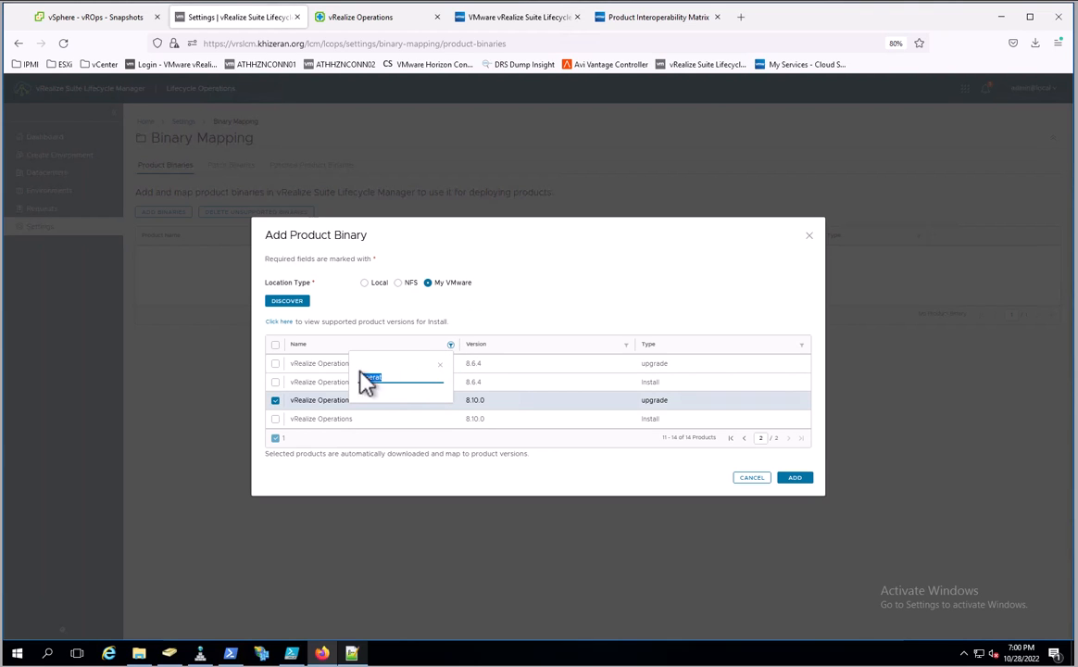
double_click(370, 377)
type("log")
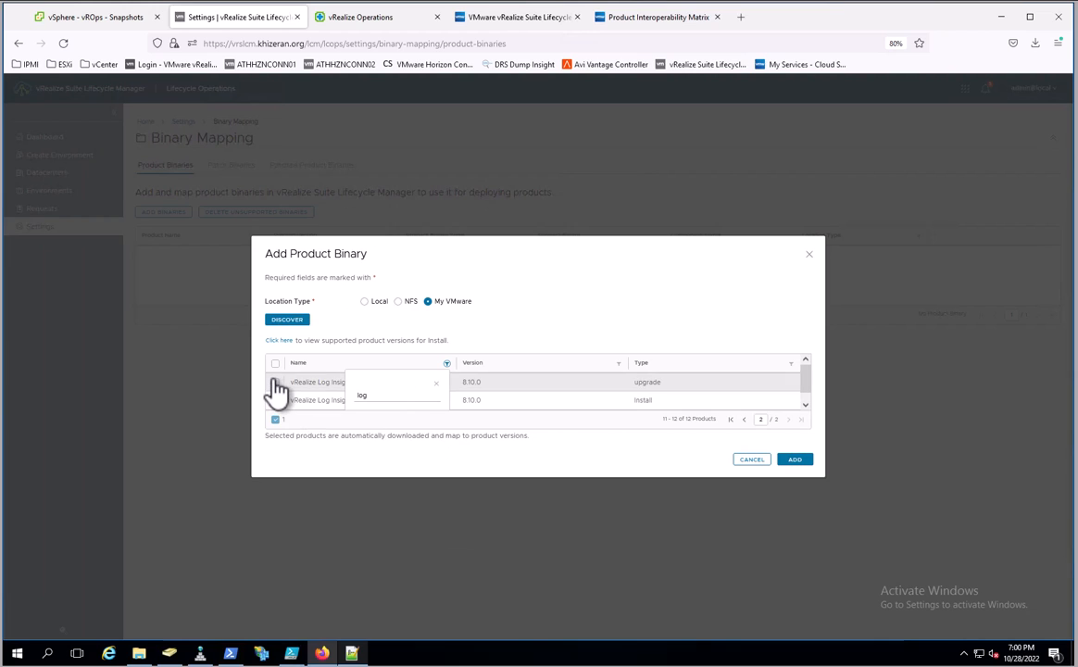
left_click(275, 382)
Filter the binaries by "auto" and select the upgrade binaries for vRealize Automation 8.10.0 and vRealize Automation SaltStack Config 8.9.0.
double_click(400, 399)
type("v")
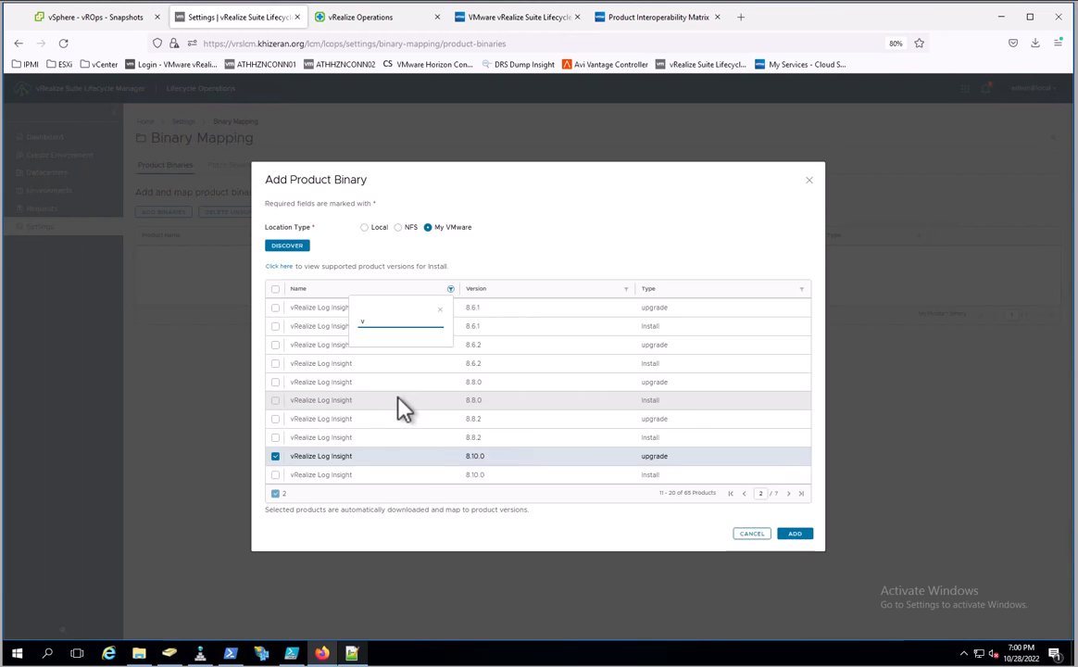
type("ra")
key("BackSpace")
key("BackSpace")
key("BackSpace")
type("auto")
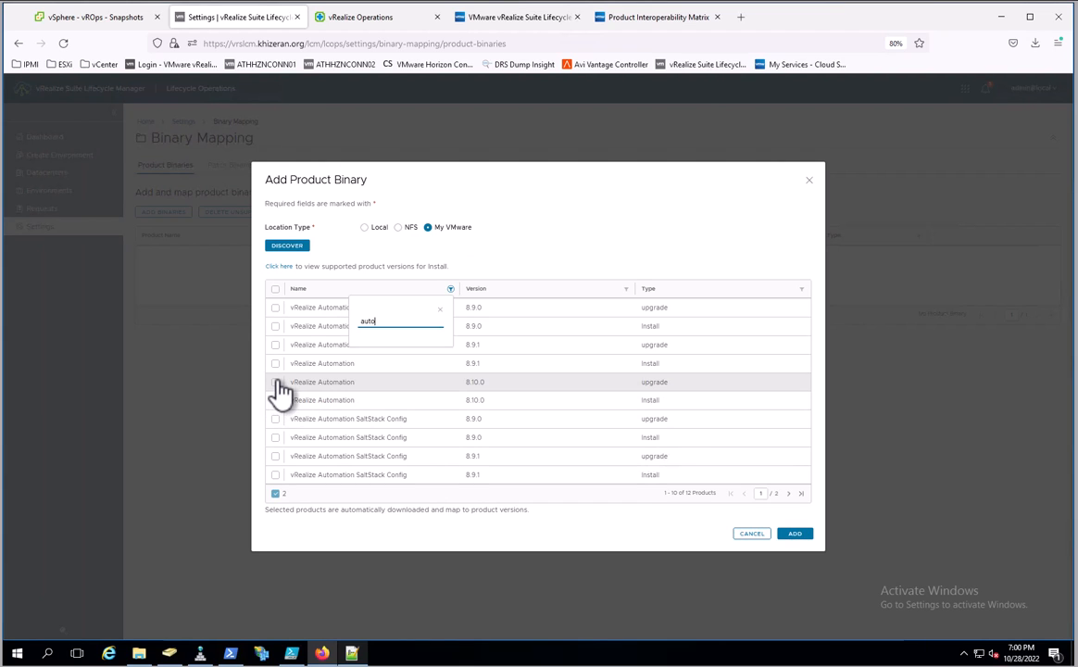
left_click(275, 382)
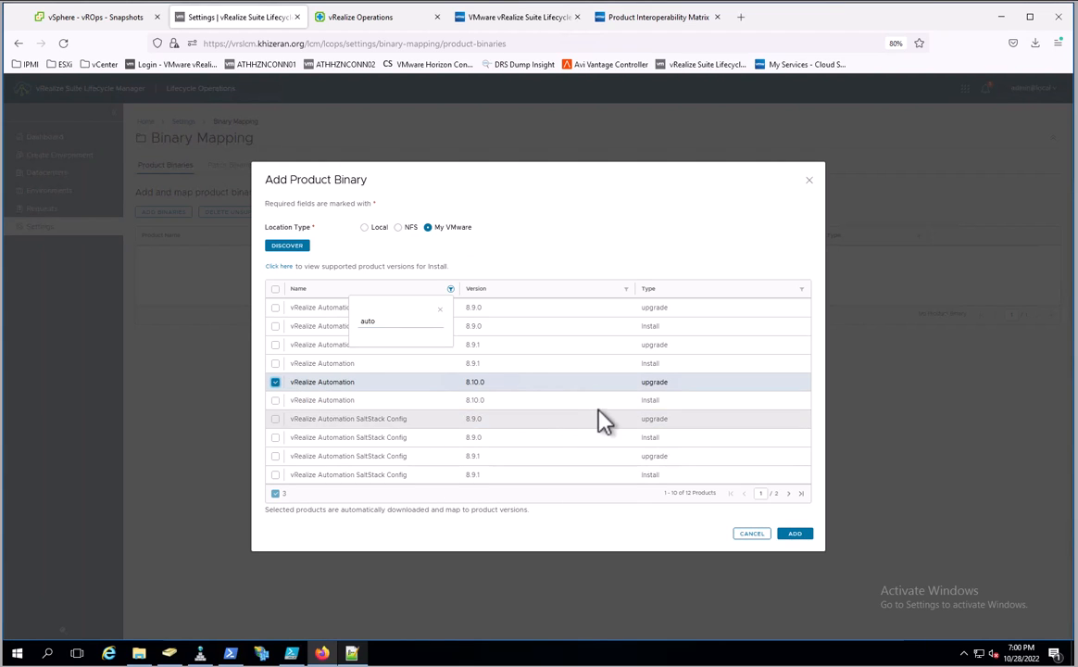
left_click(276, 420)
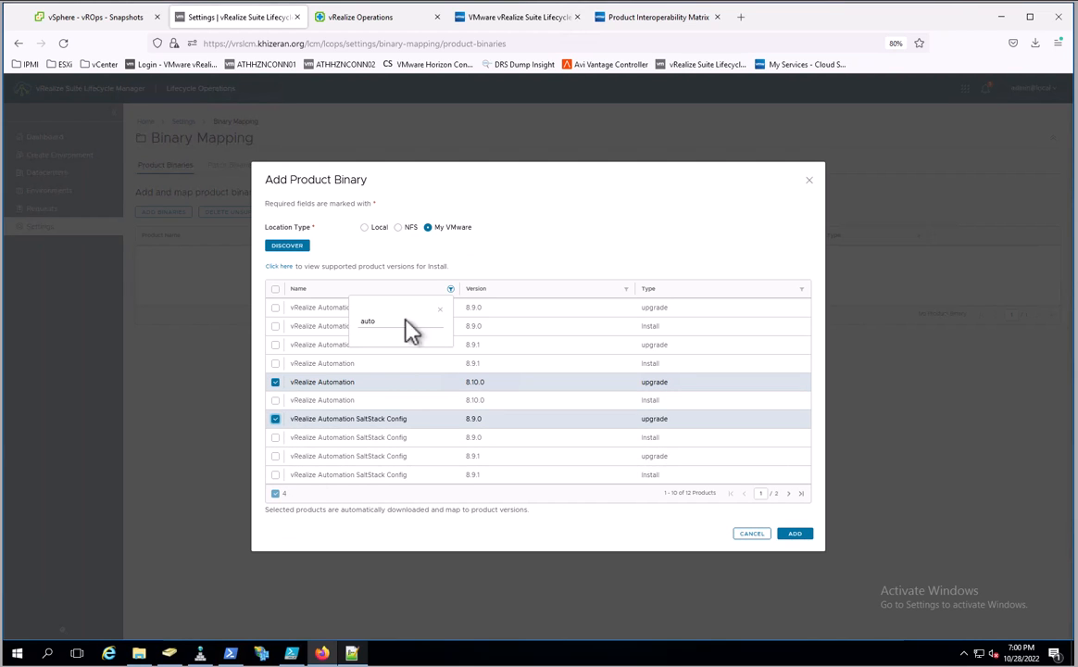
Filter the binaries by the name "networ" and select the vRealize Network Insight 6.8.0 upgrade binary.
left_click_drag(389, 321, 324, 318)
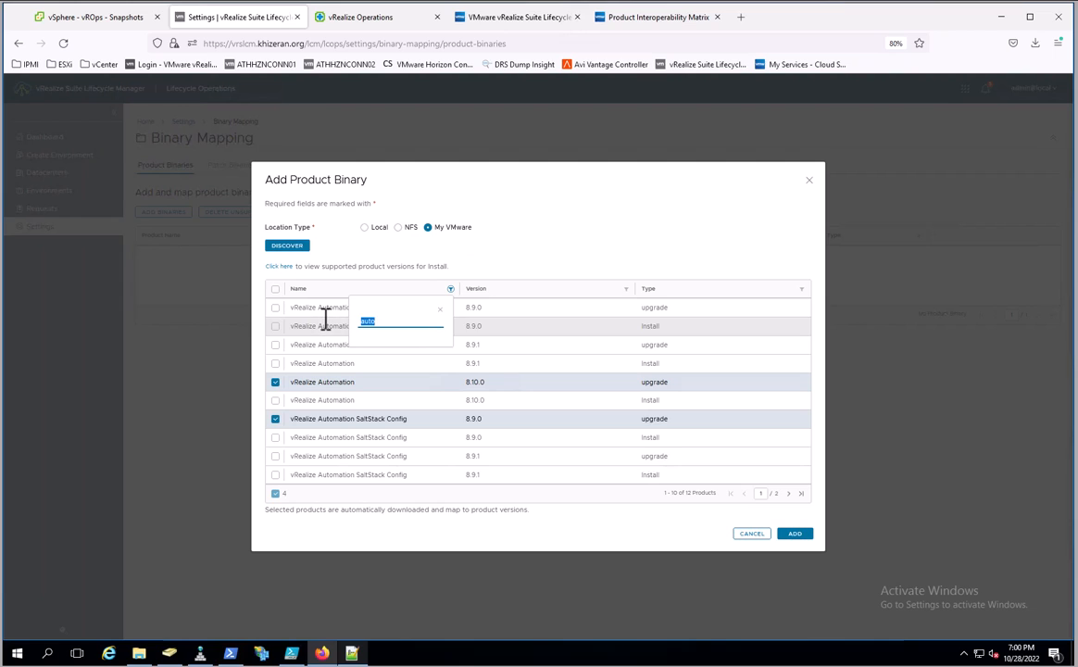
type("networ")
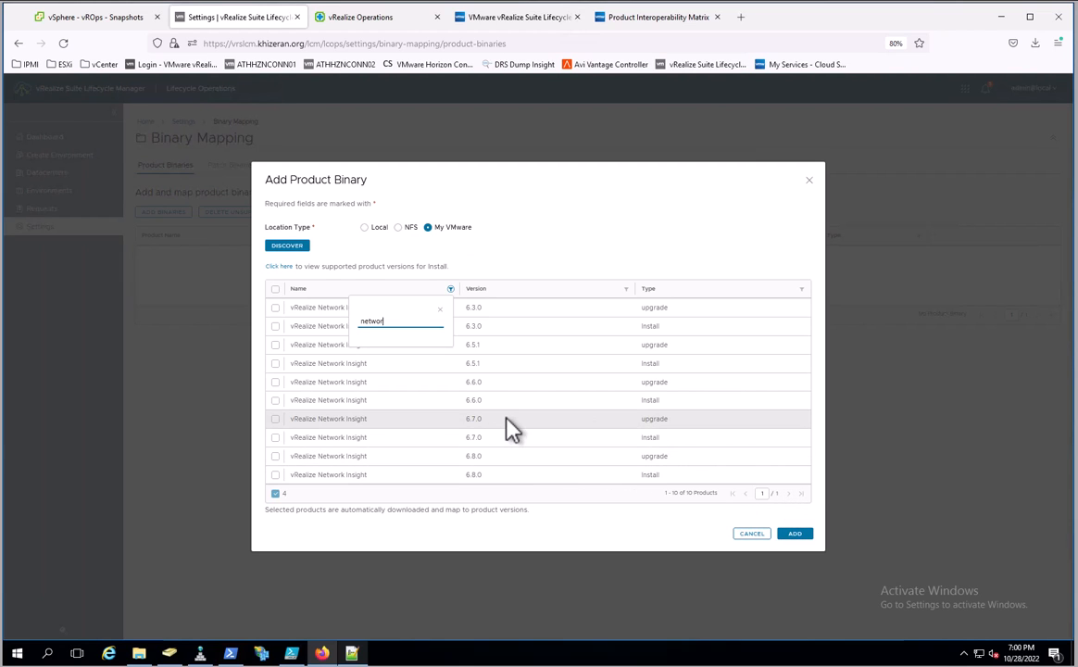
left_click(275, 457)
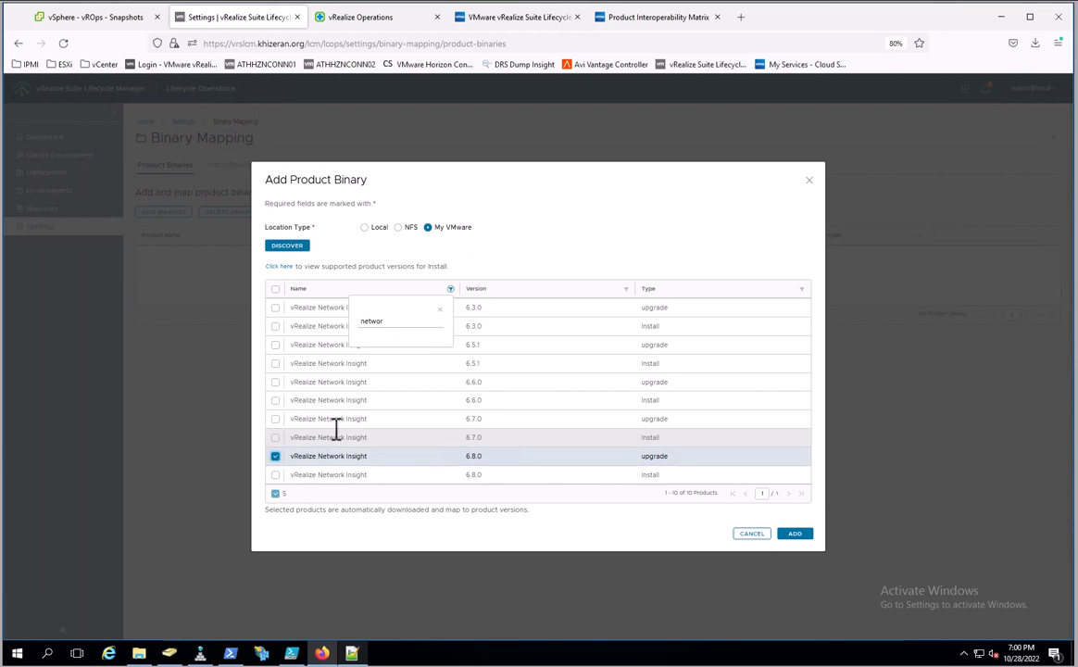
left_click(440, 311)
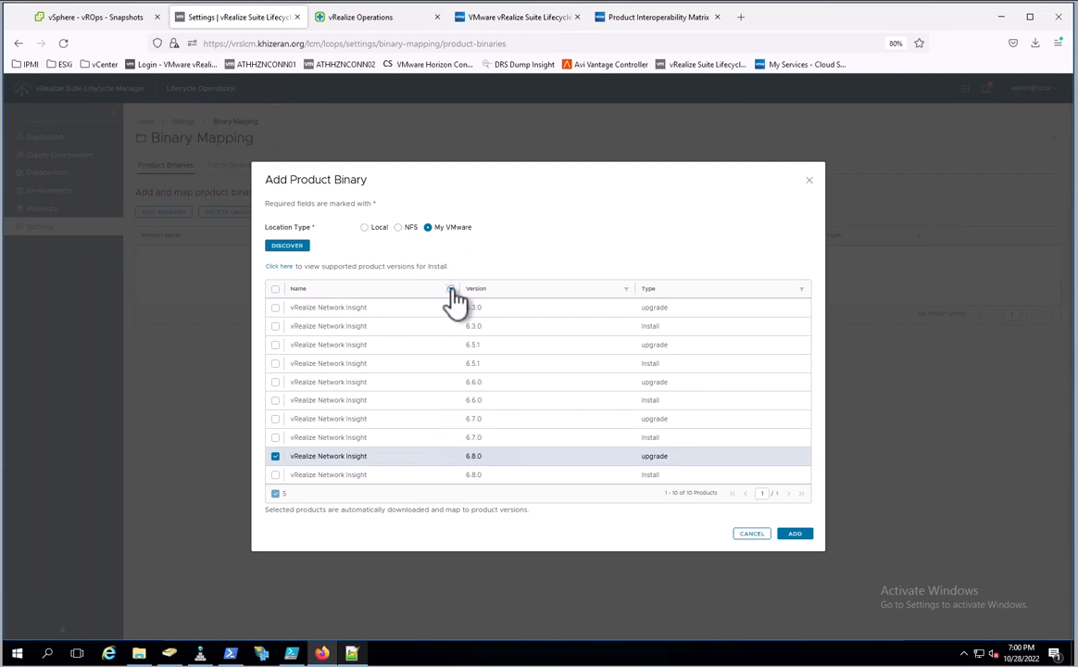
Clear the name filter, add the selected product binaries and open the status of the submitted mapping request.
left_click(450, 289)
left_click_drag(410, 320, 344, 321)
key("BackSpace")
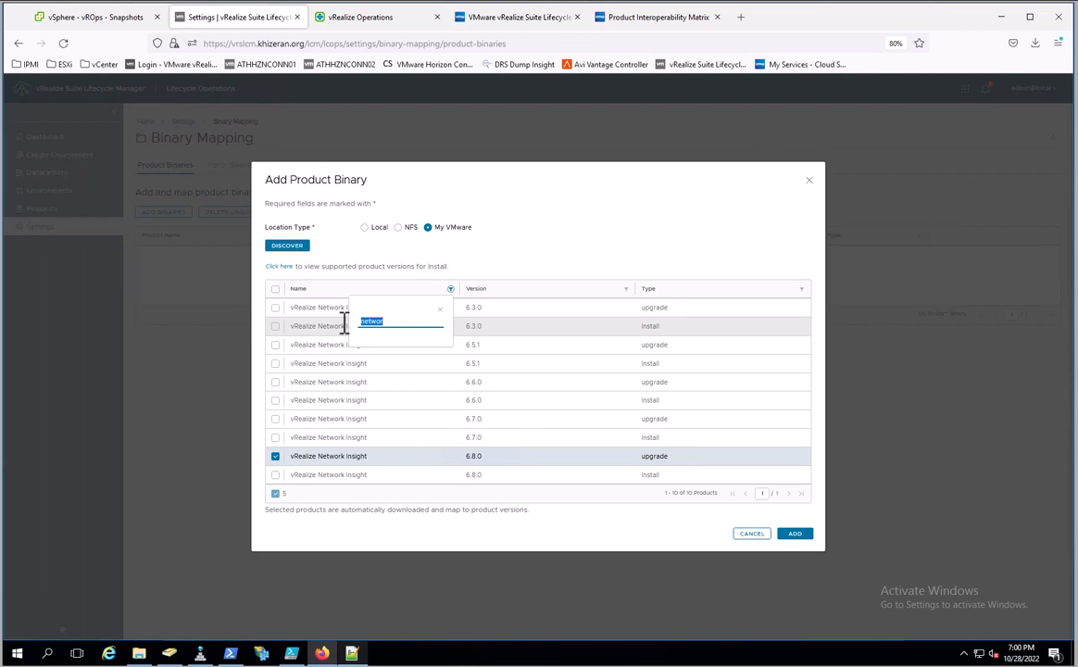
left_click(567, 538)
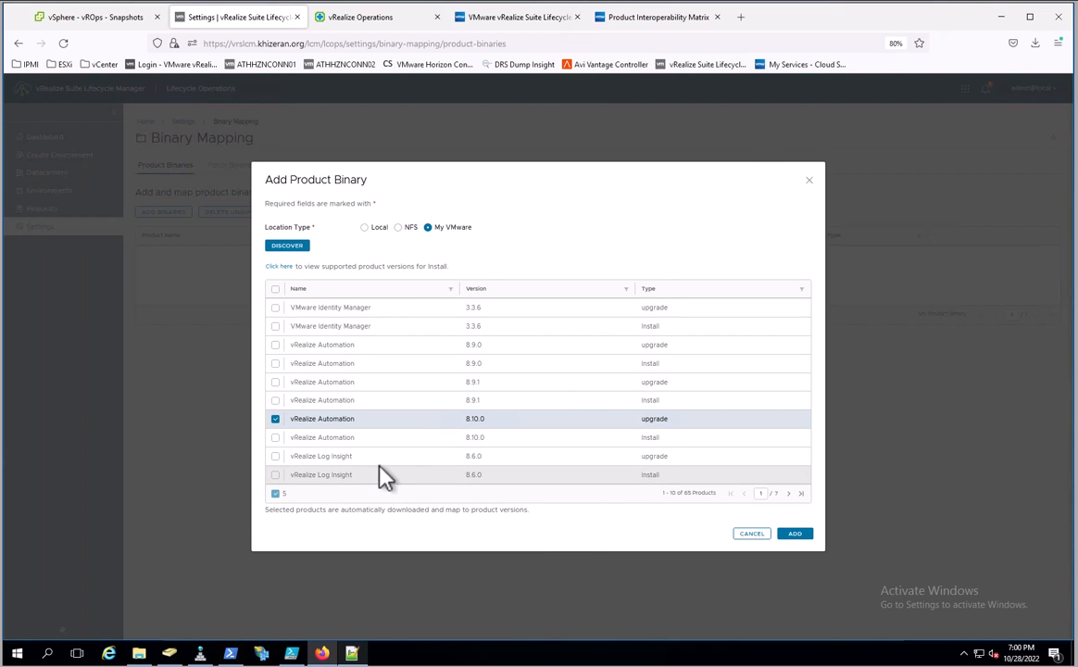
left_click(798, 535)
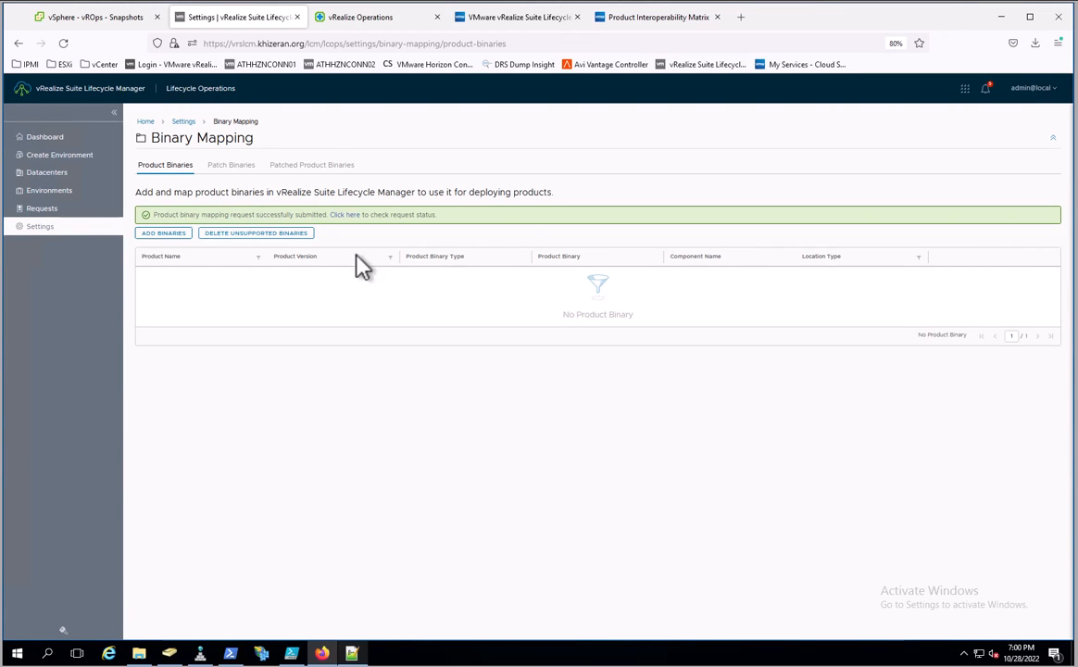
left_click(352, 216)
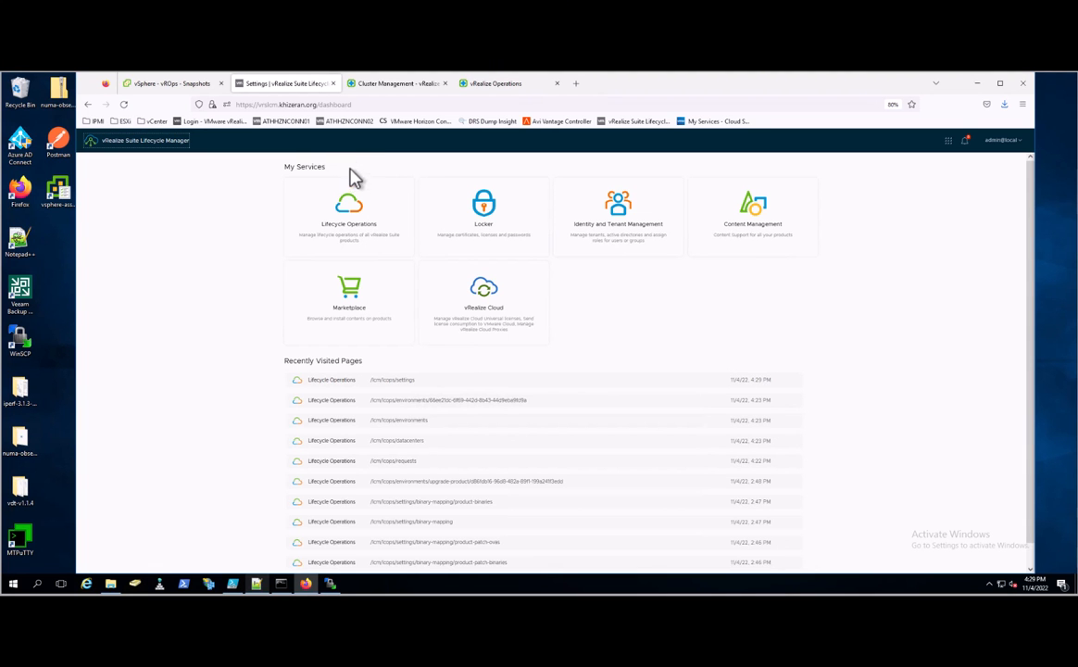
Review the mapped product binaries in the Lifecycle Operations Binary Mapping settings and check the uploaded .pak file in the /data/ folder in WinSCP.
left_click(215, 222)
left_click(343, 227)
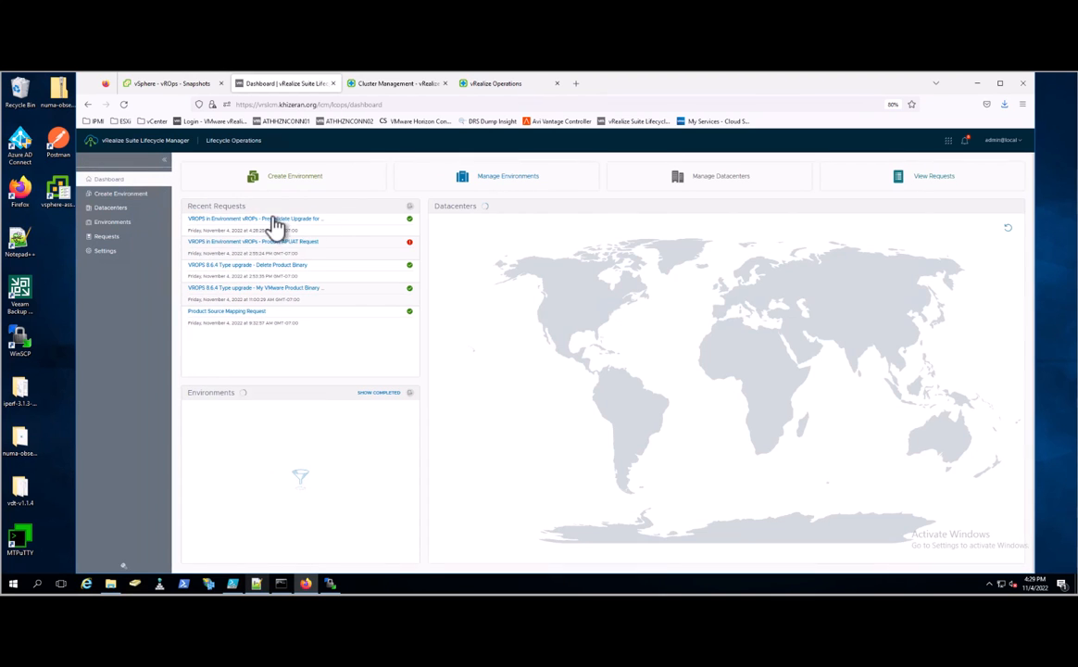
left_click(109, 253)
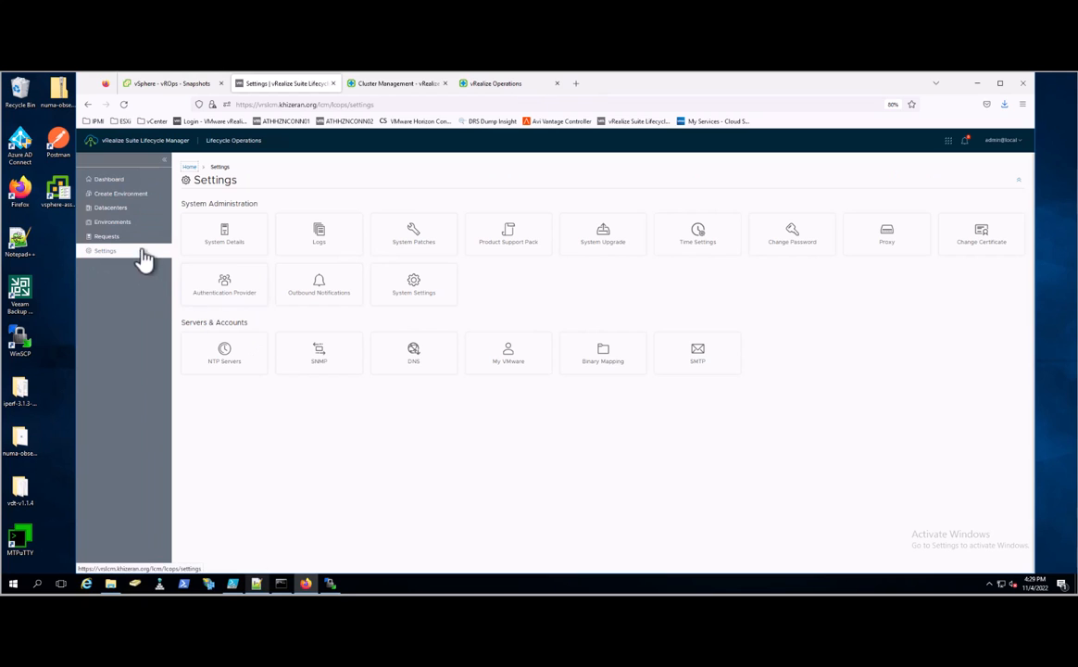
left_click(607, 357)
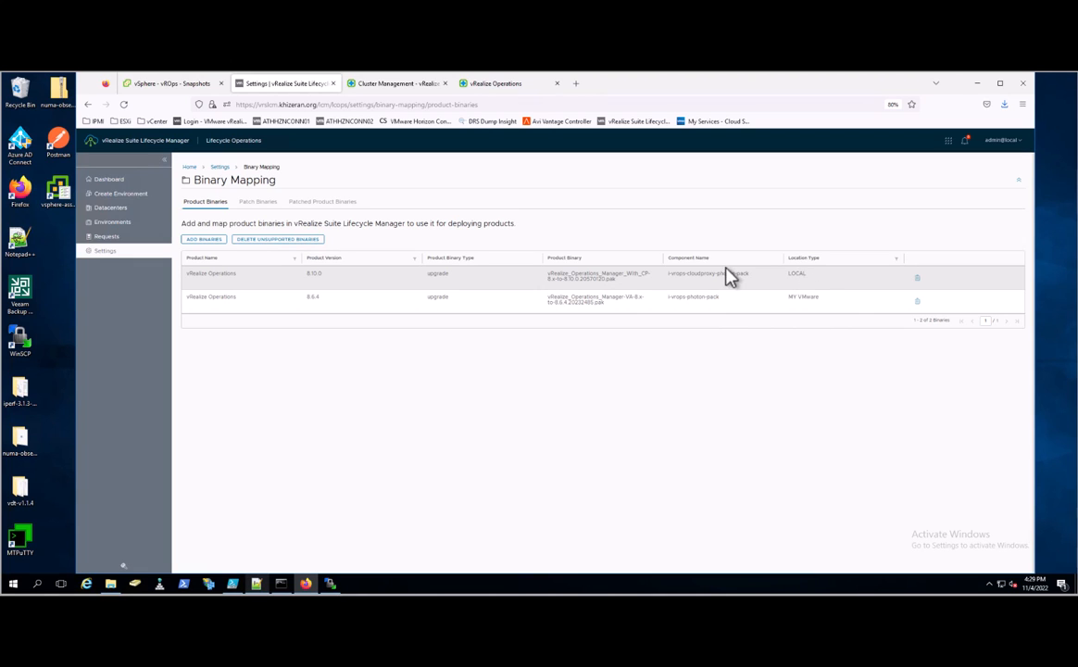
left_click(332, 583)
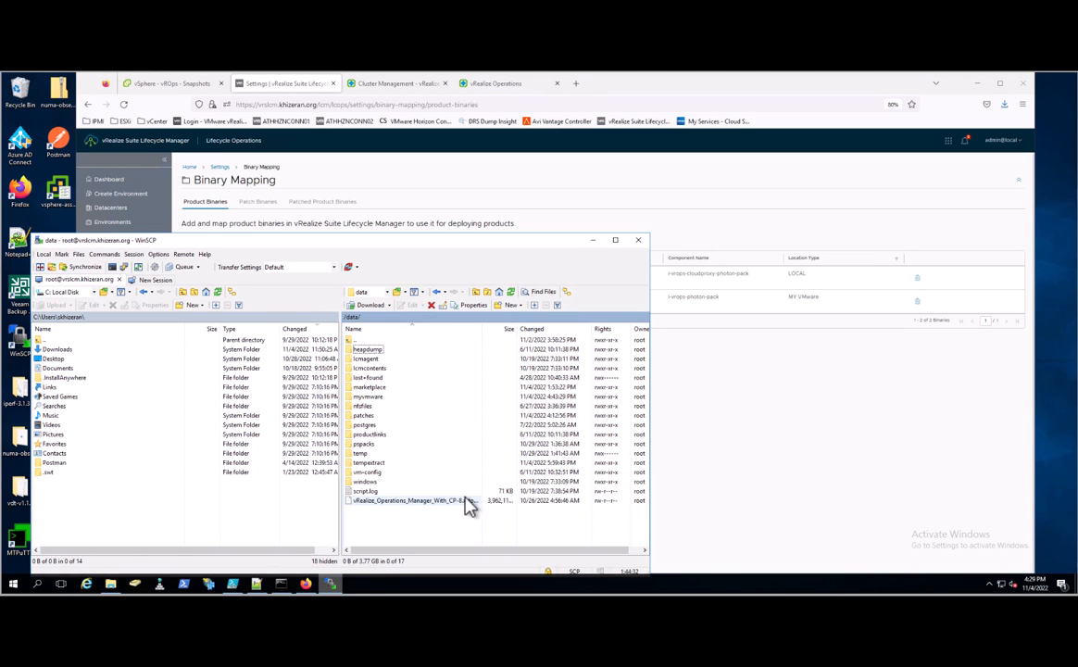
left_click(595, 241)
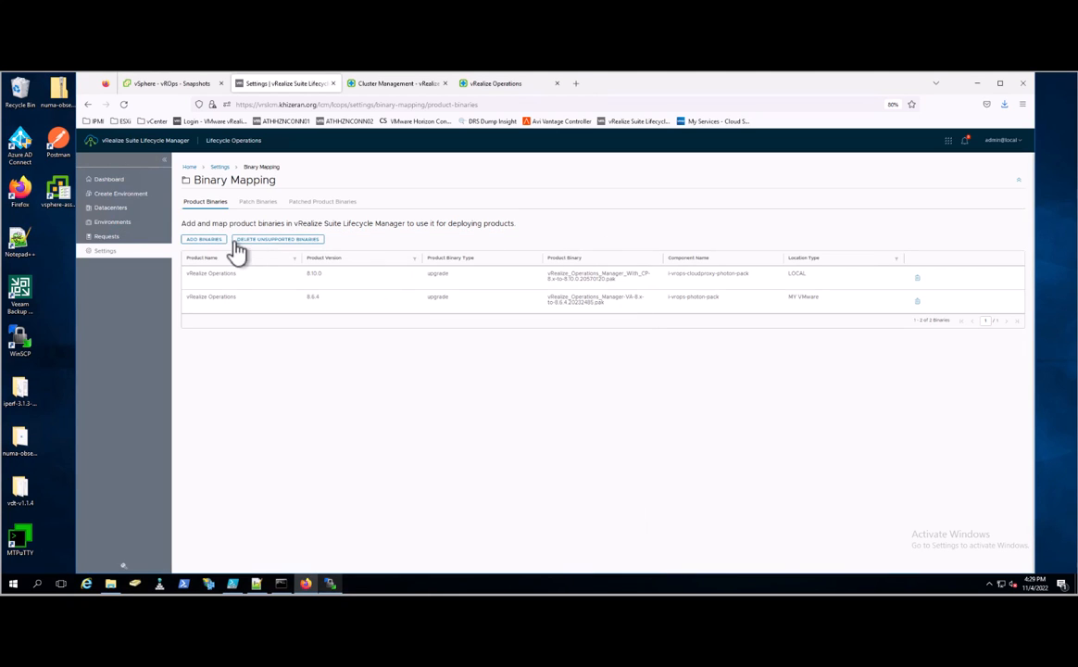
left_click(209, 241)
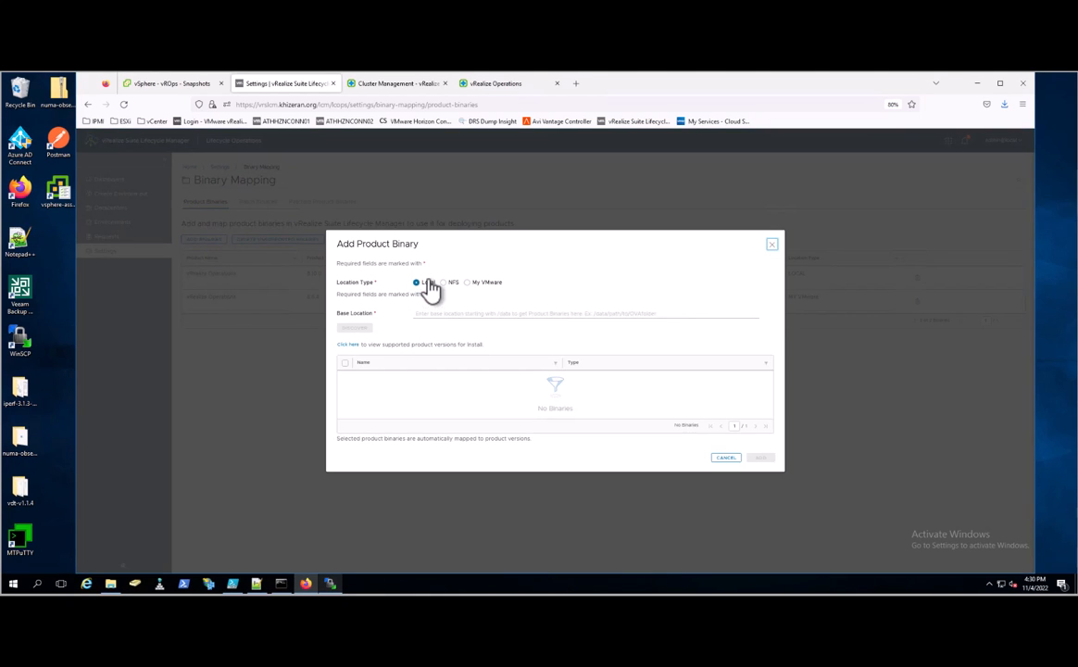
left_click(445, 313)
type("/data/")
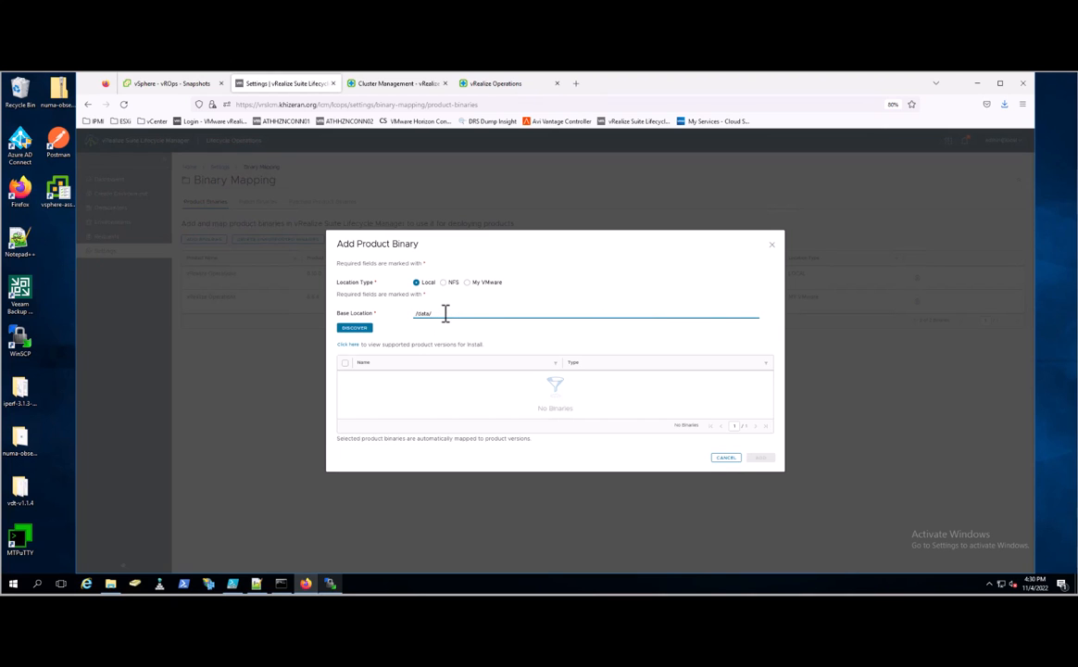
left_click(726, 458)
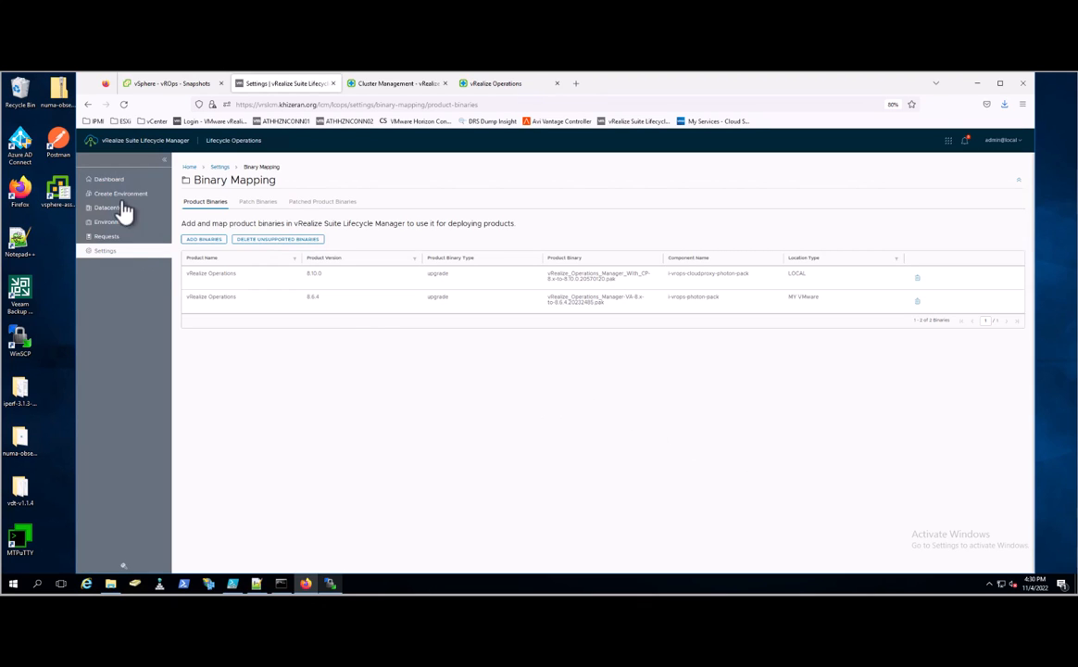
Open the vROPs environment's details and enable SSH on the master node in vRealize Operations Administration.
left_click(137, 227)
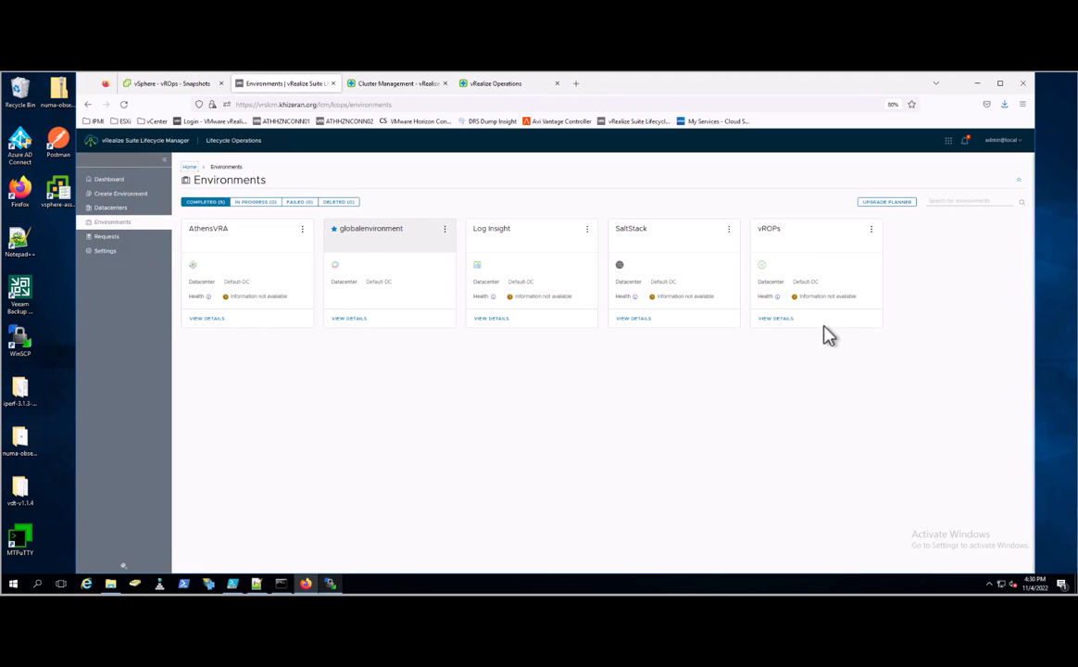
left_click(776, 318)
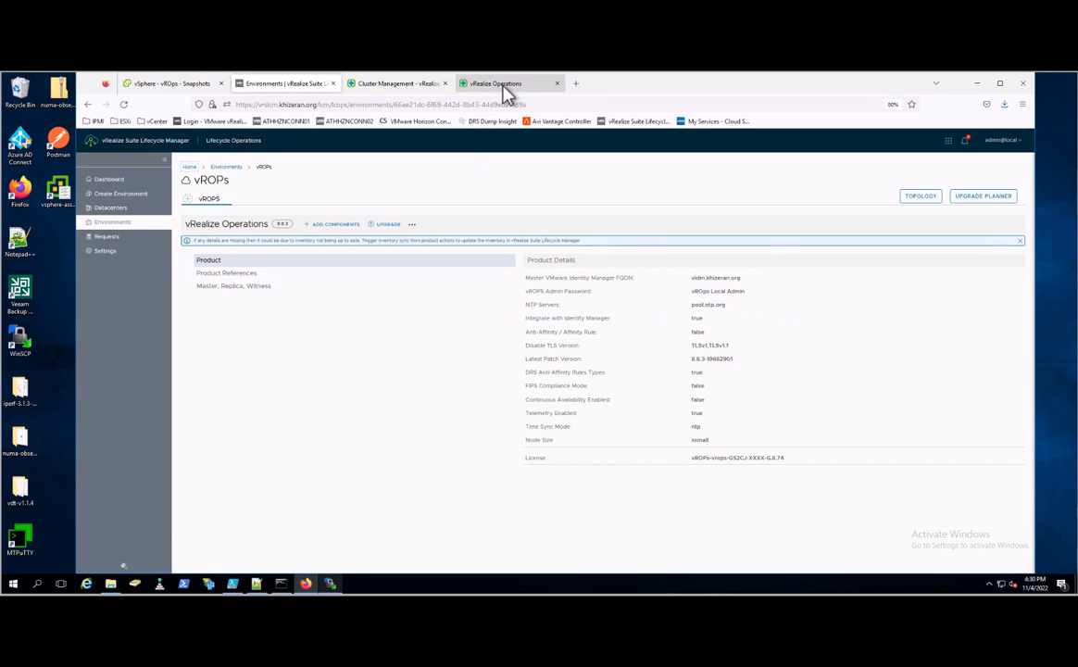
left_click(466, 85)
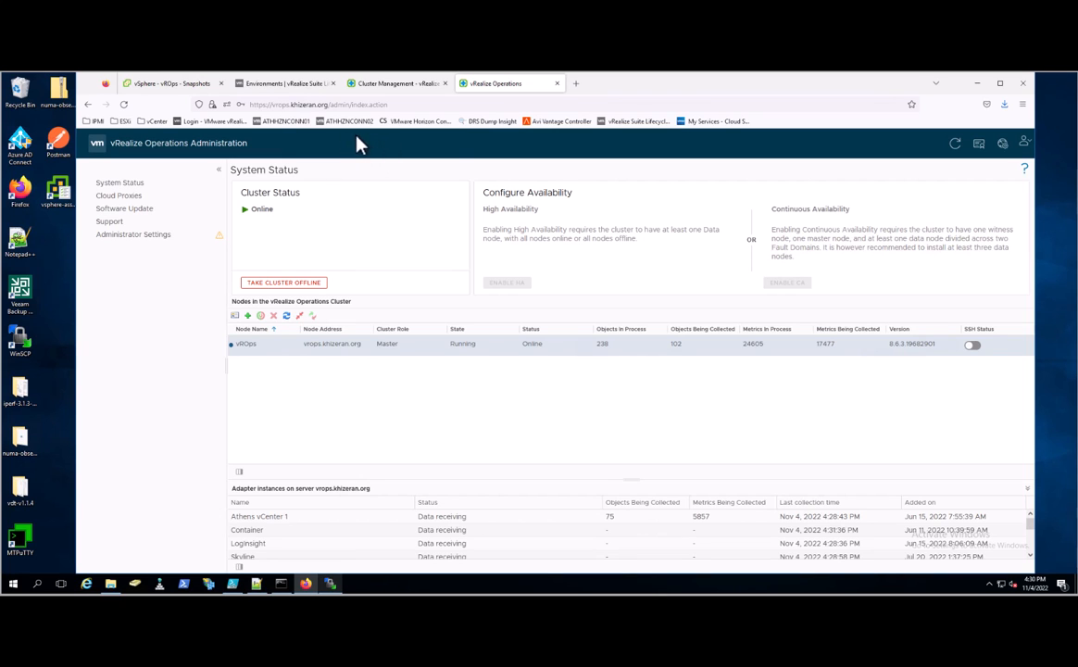
left_click(972, 346)
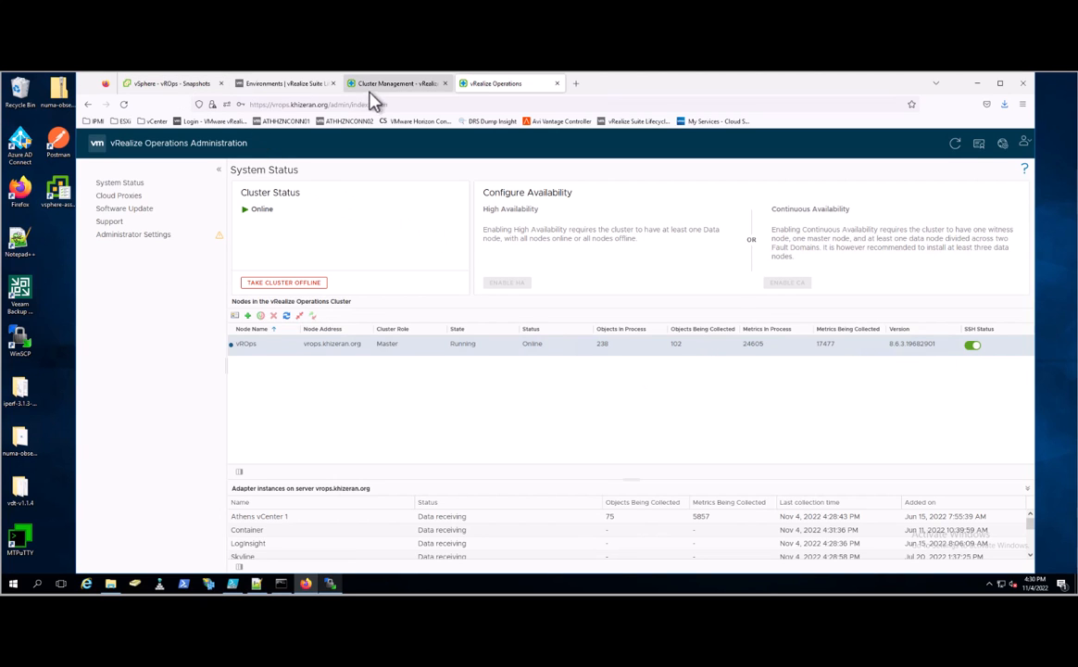
Start the vRealize Operations upgrade from the vROPs environment in vRealize Suite Lifecycle Manager, proceeding without an inventory sync.
left_click(267, 86)
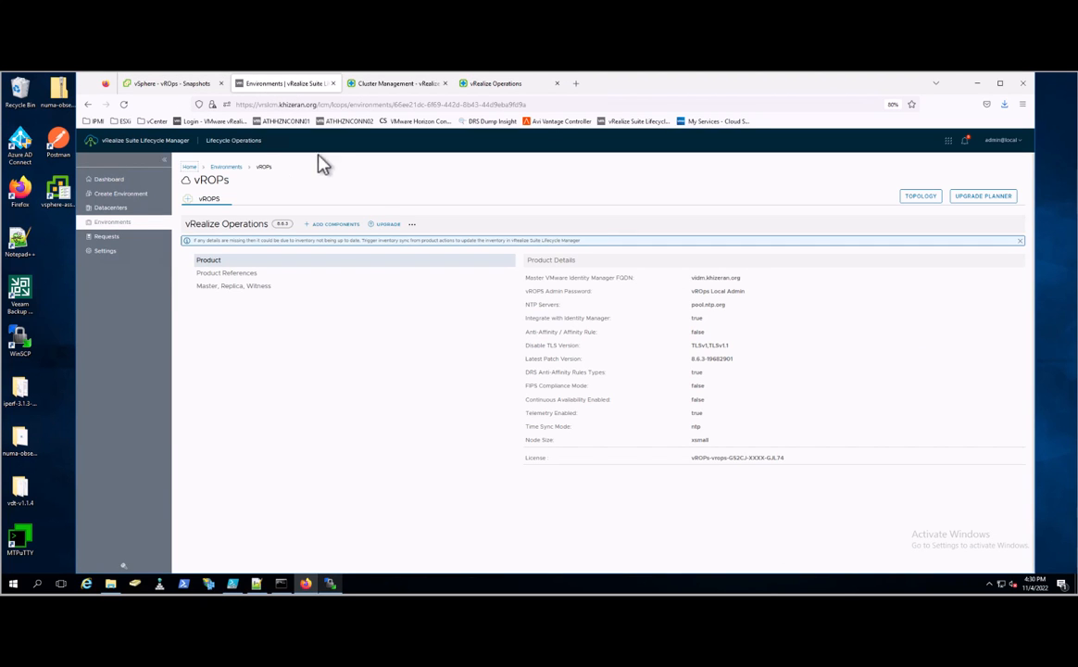
left_click(387, 227)
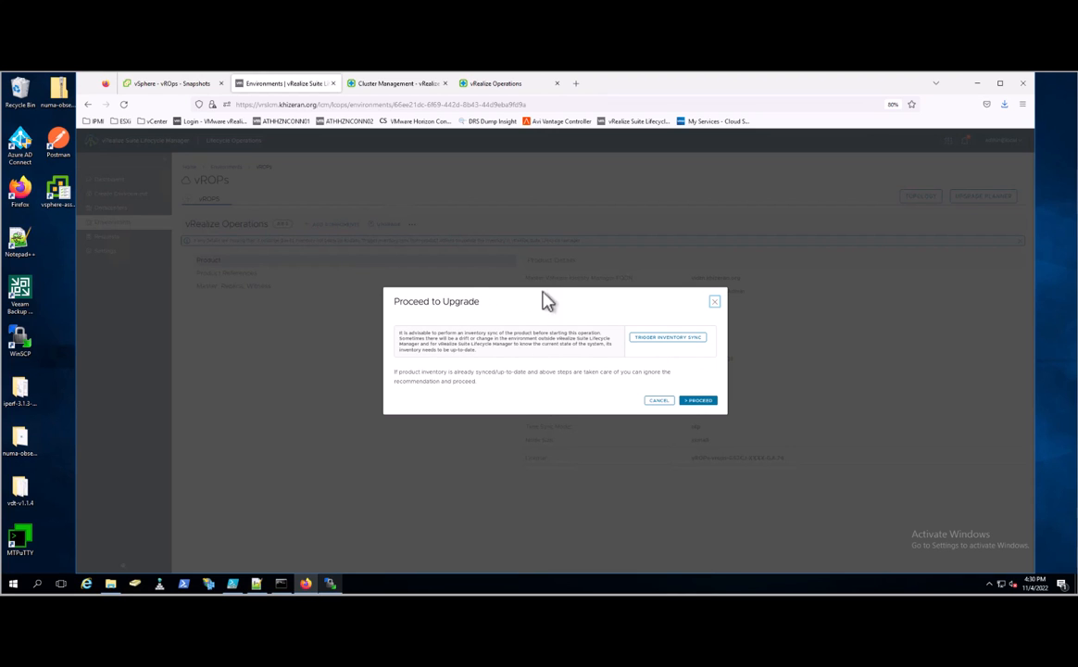
left_click(700, 402)
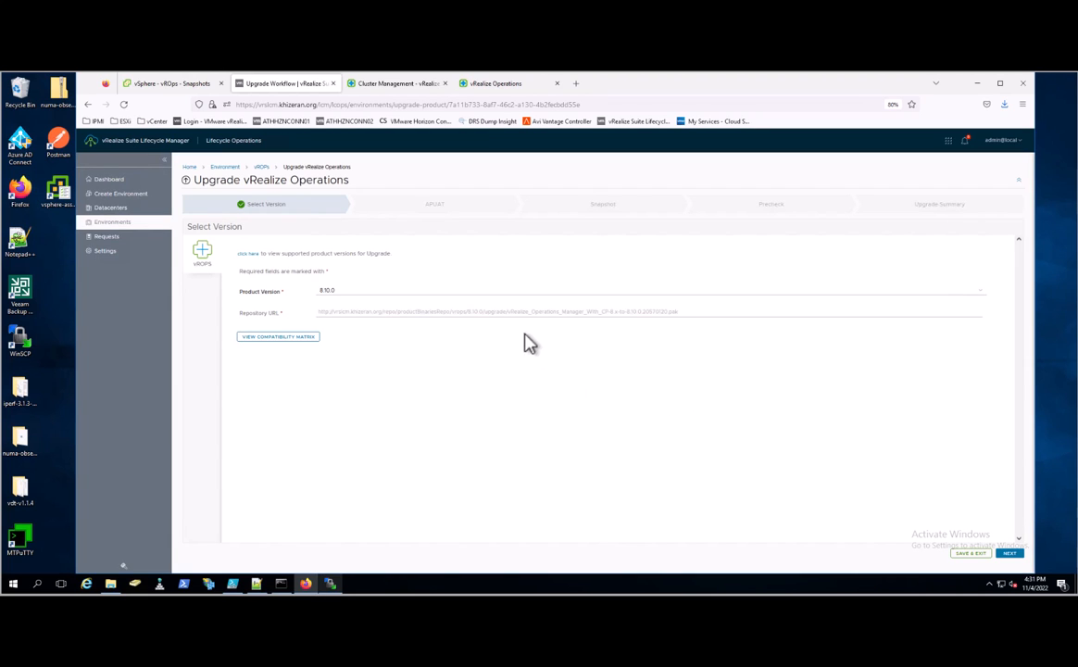
Compare the repository URLs of product versions 8.10.0 and 8.6.4, and set the upgrade's product version to 8.6.4.
left_click(363, 295)
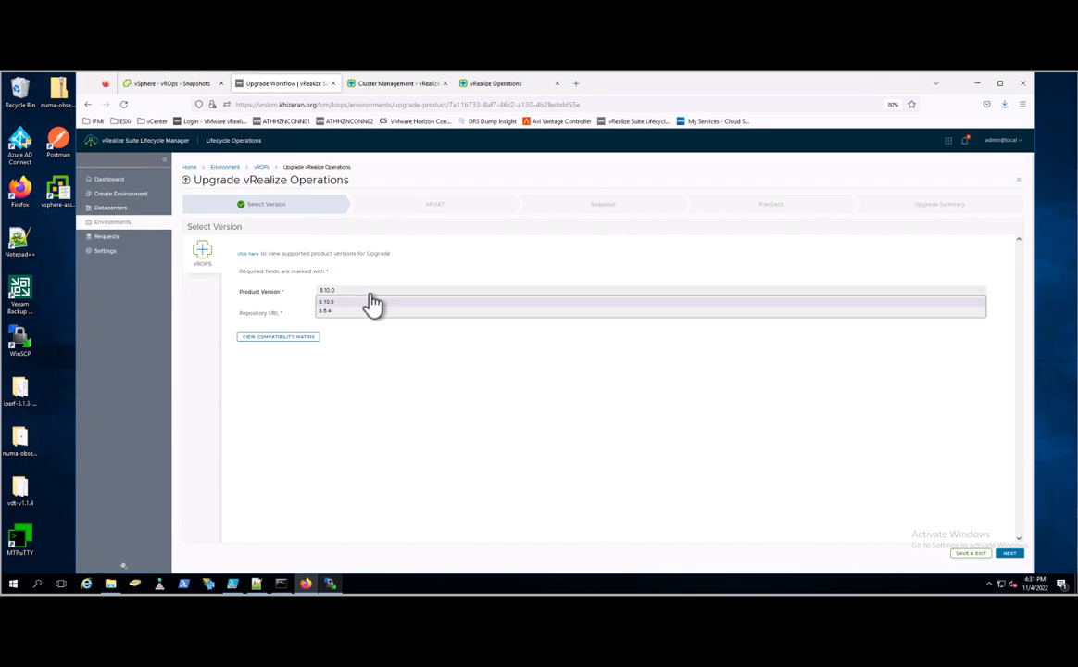
left_click(370, 303)
left_click(369, 295)
left_click(367, 312)
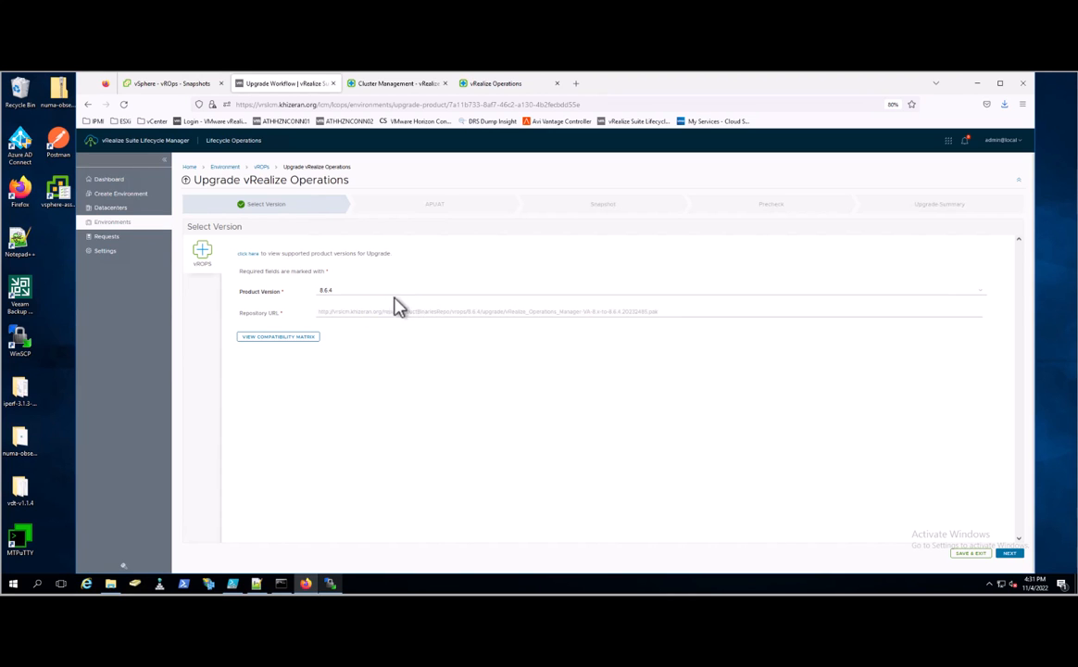
left_click(400, 294)
left_click(396, 302)
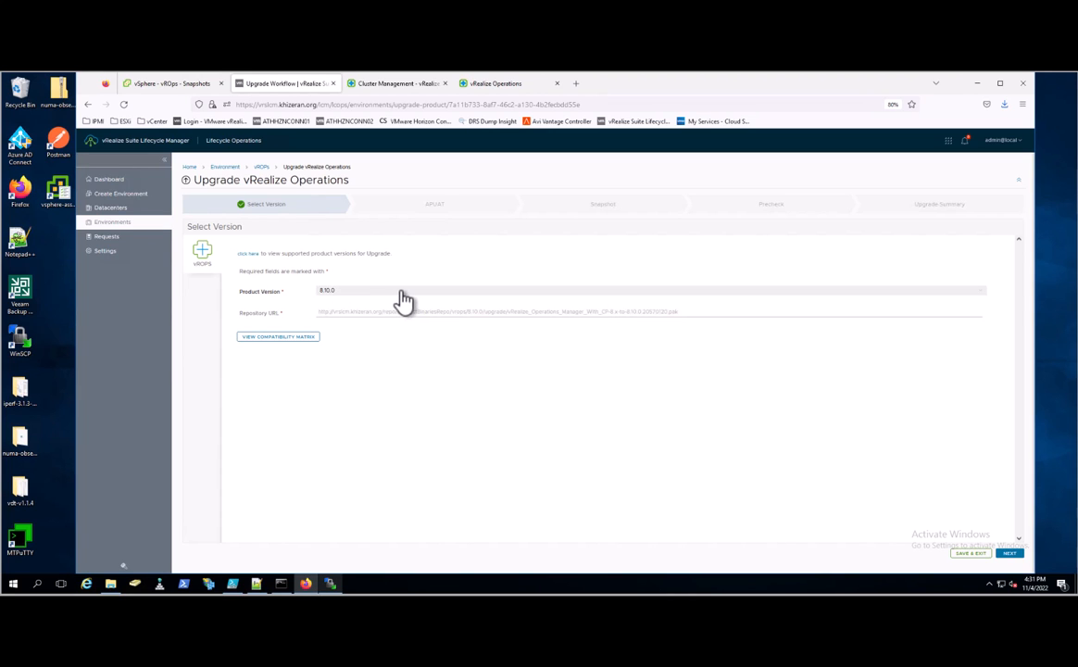
left_click(401, 292)
left_click(395, 310)
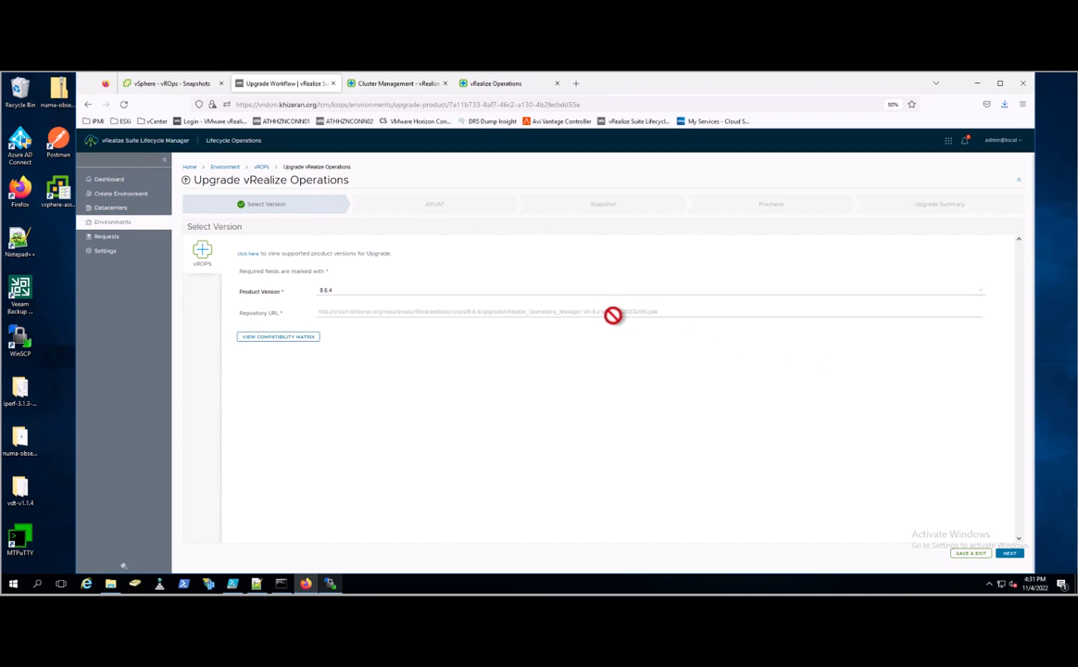
Proceed to the APUAT stage of the upgrade and run the content validation assessment.
left_click(1010, 554)
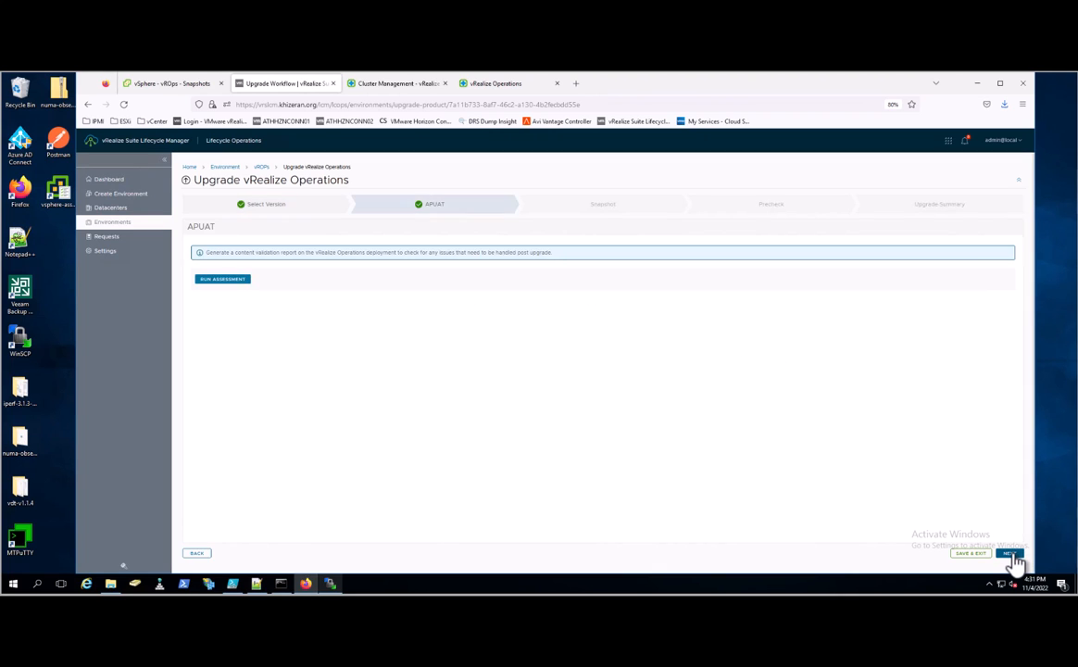
left_click(223, 280)
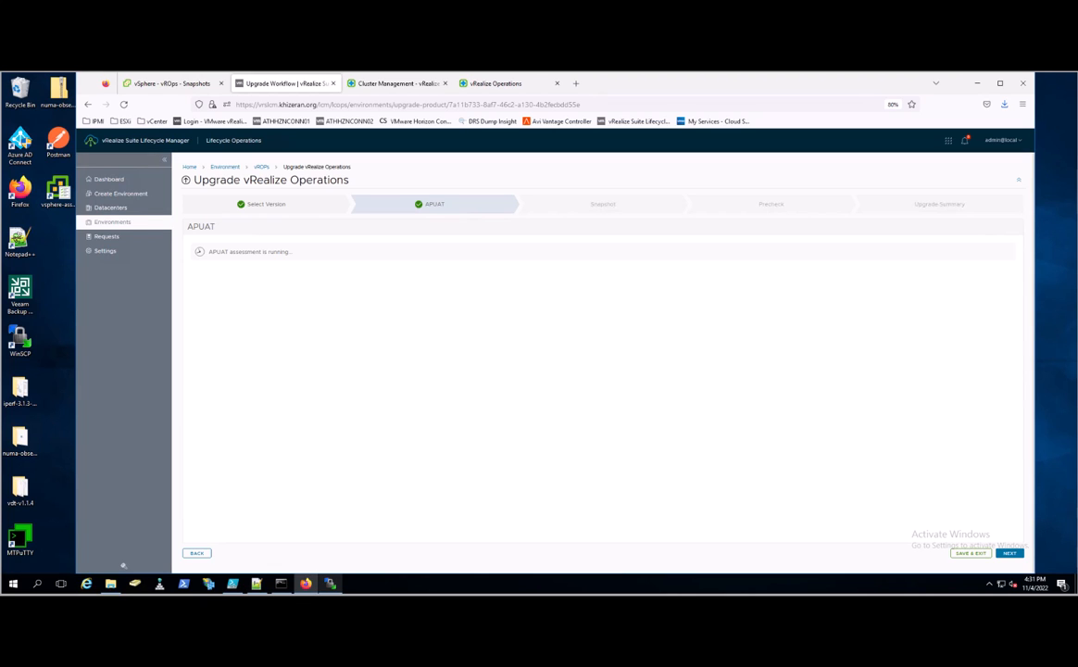
Proceed to the upgrade's Snapshot stage, postpone the Windows restart, and check the vROps VM's snapshots in vSphere Client.
left_click(1010, 554)
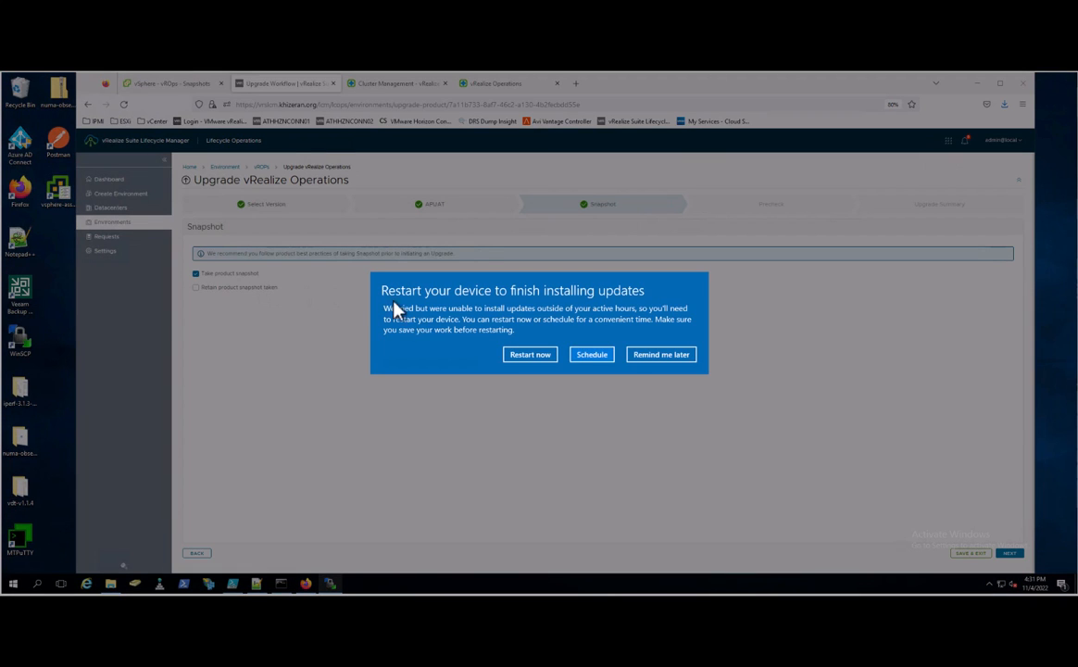
left_click(673, 355)
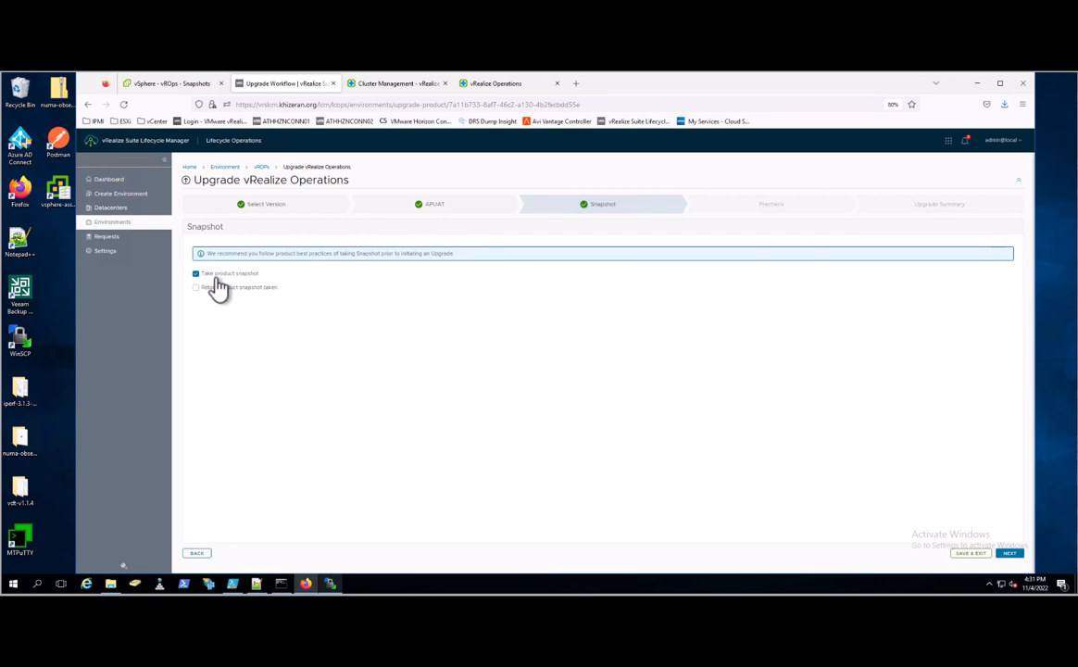
left_click(176, 85)
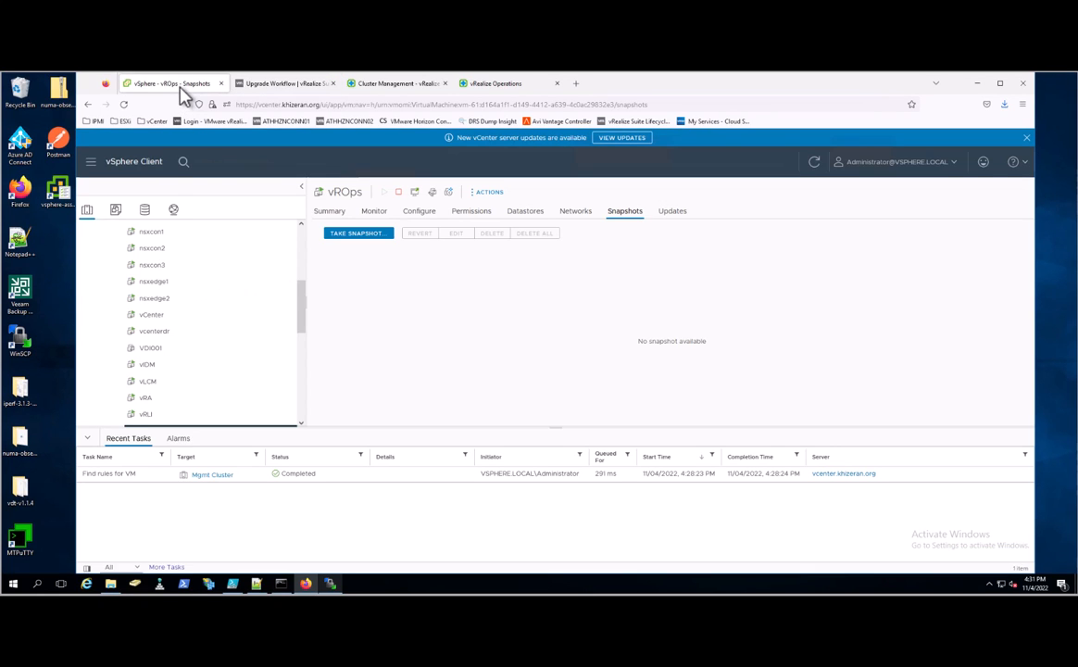
scroll(301, 326, "down", 1)
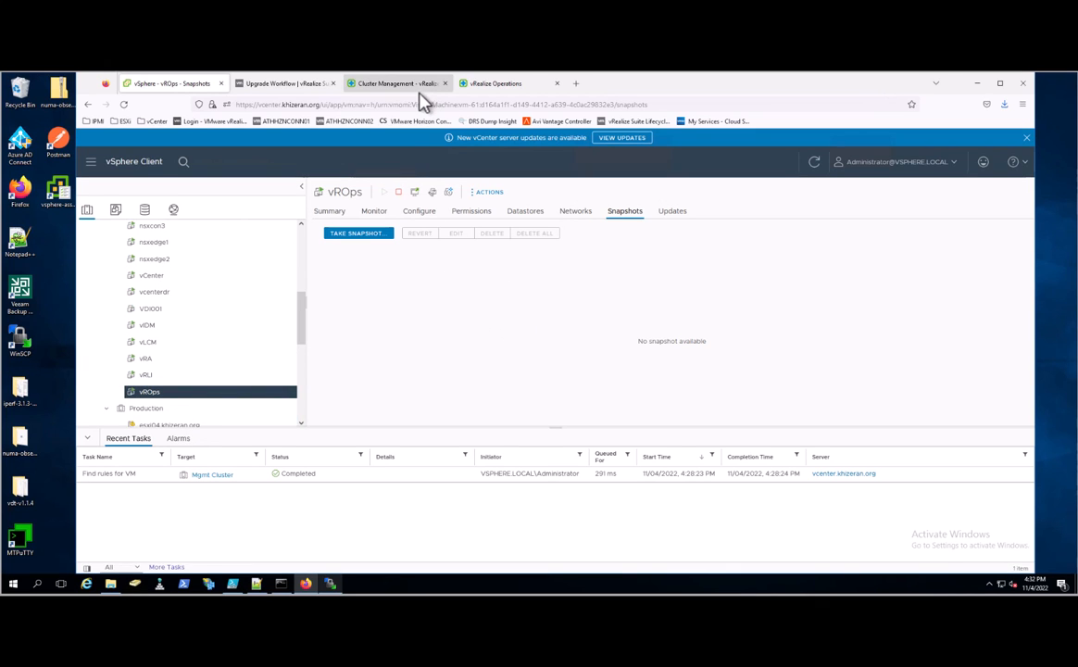
left_click(264, 86)
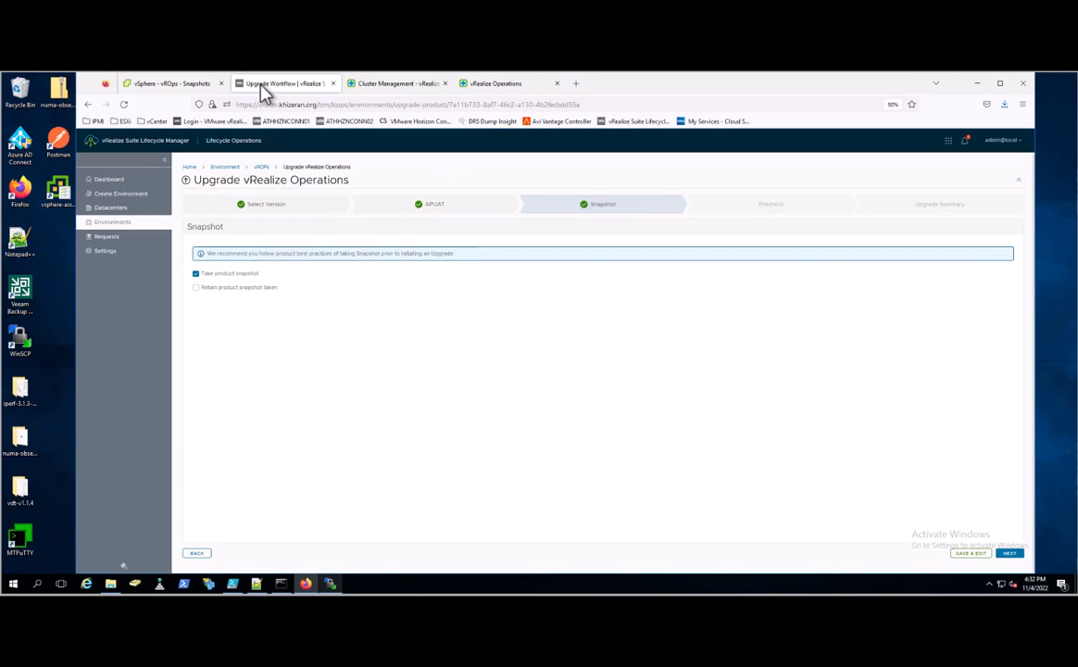
Keep the product snapshot option enabled, proceed to the Precheck stage in vRealize Suite Lifecycle Manager, and run the vRealize Operations validations.
left_click(1009, 554)
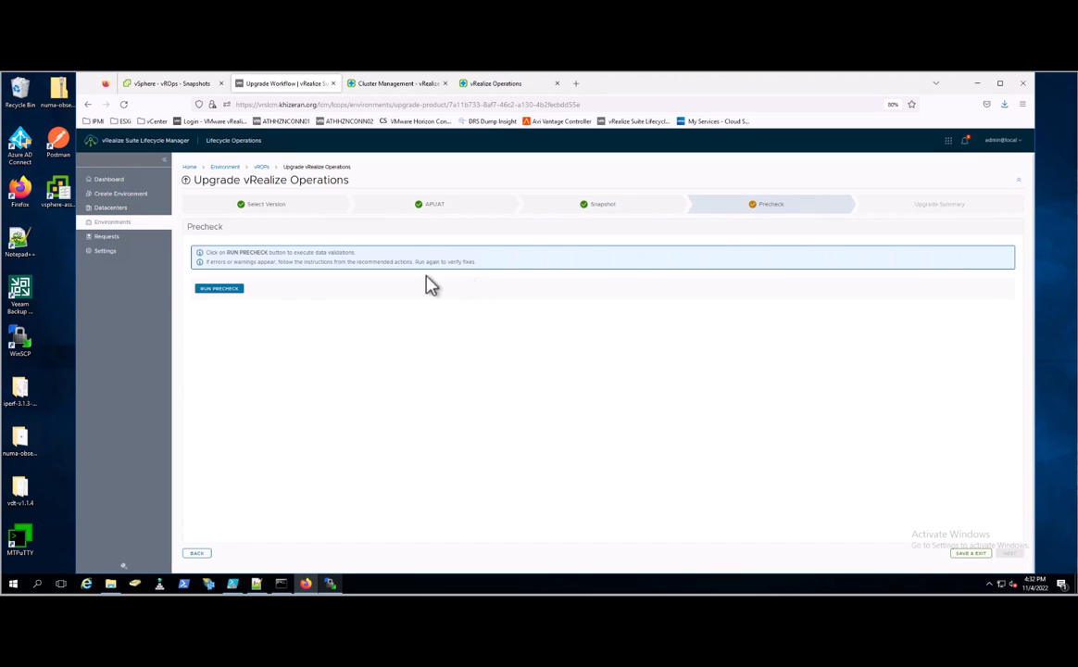
left_click(223, 289)
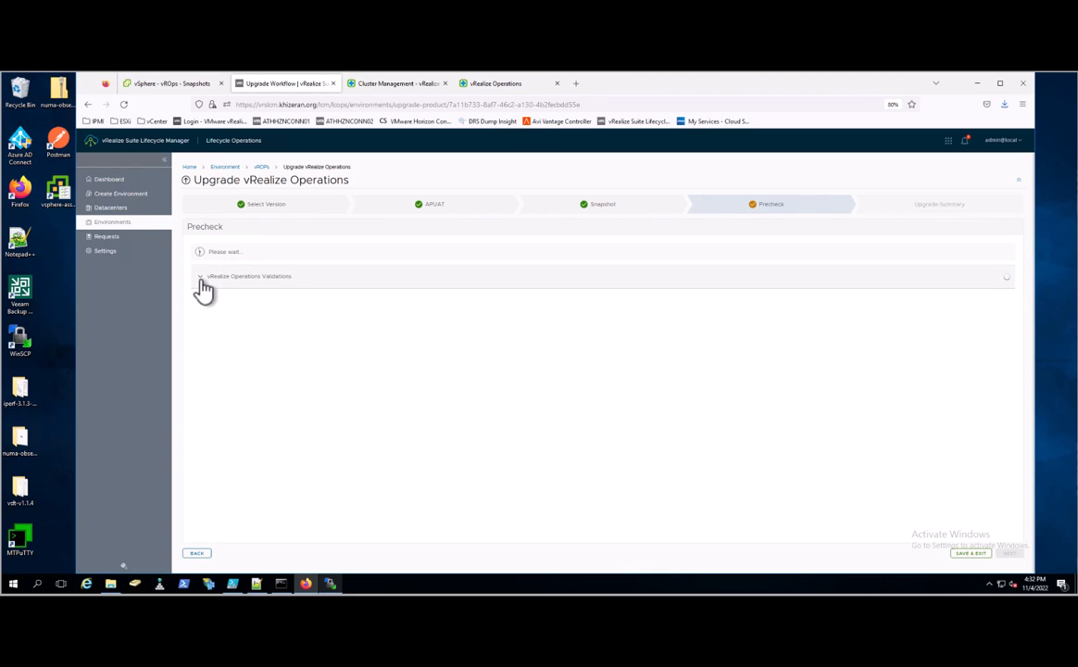
left_click(201, 281)
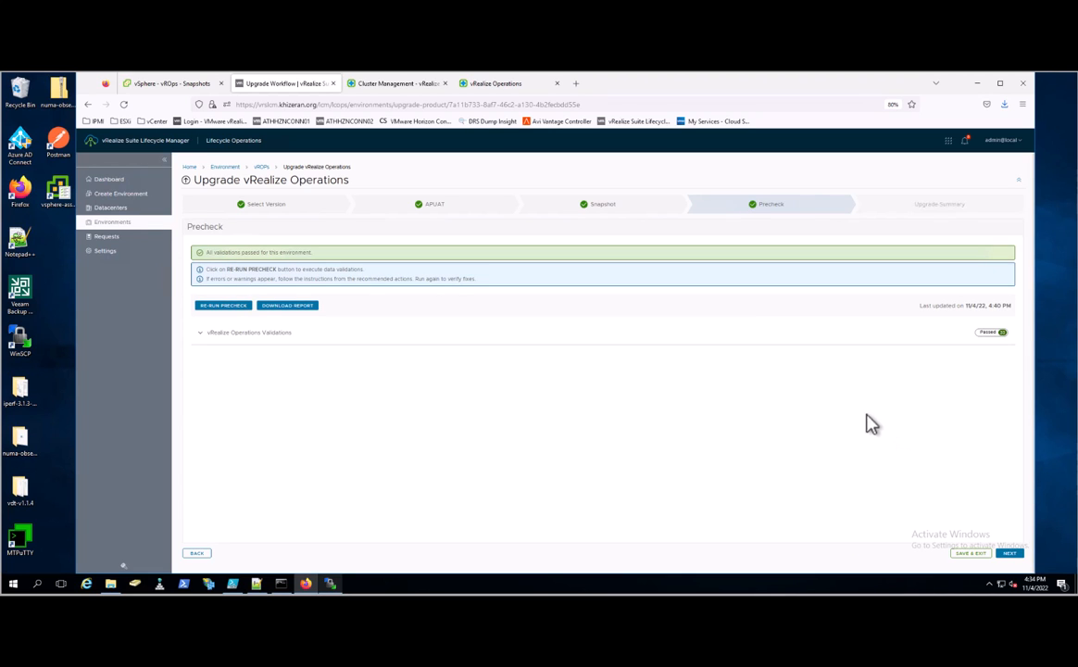
Review the vRealize Operations precheck results through the fifth page and submit the upgrade from its summary.
left_click(202, 335)
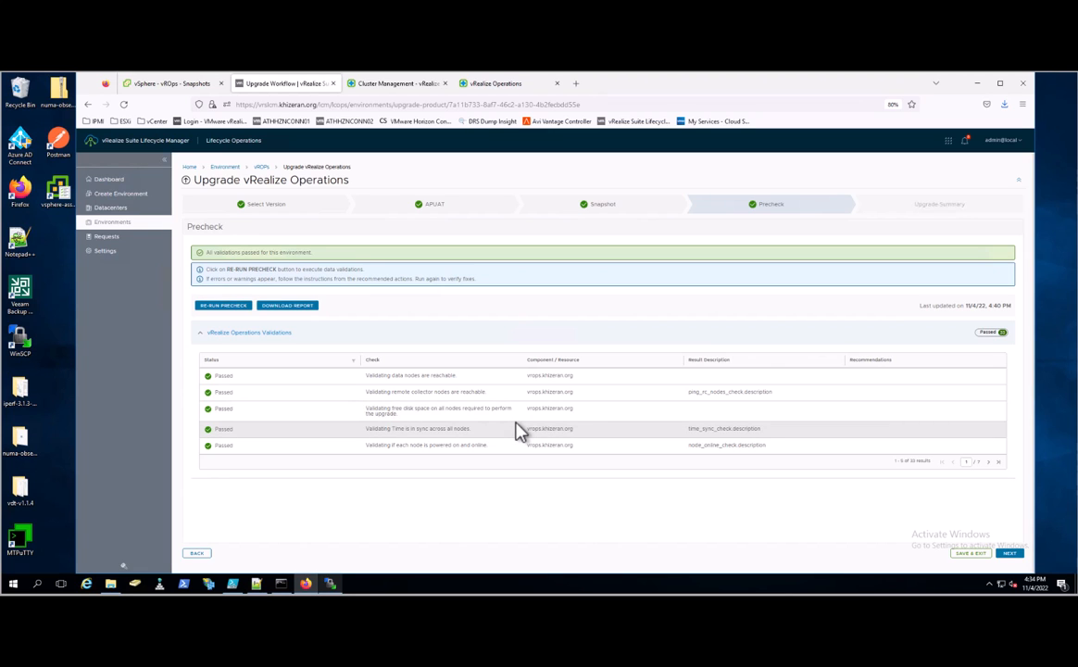
left_click(988, 462)
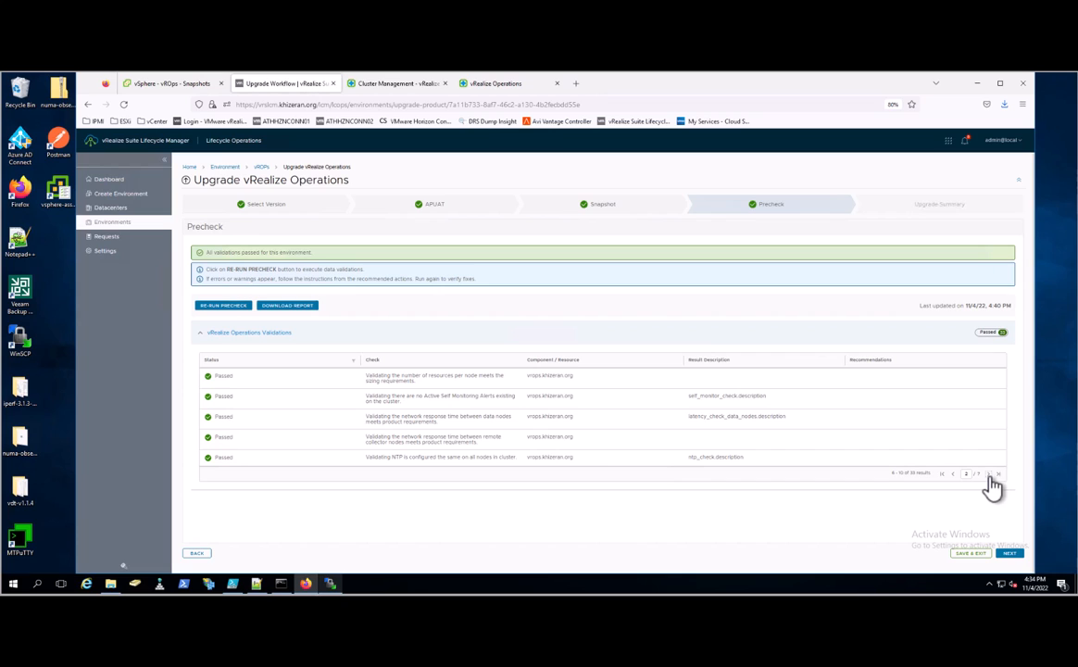
left_click(989, 475)
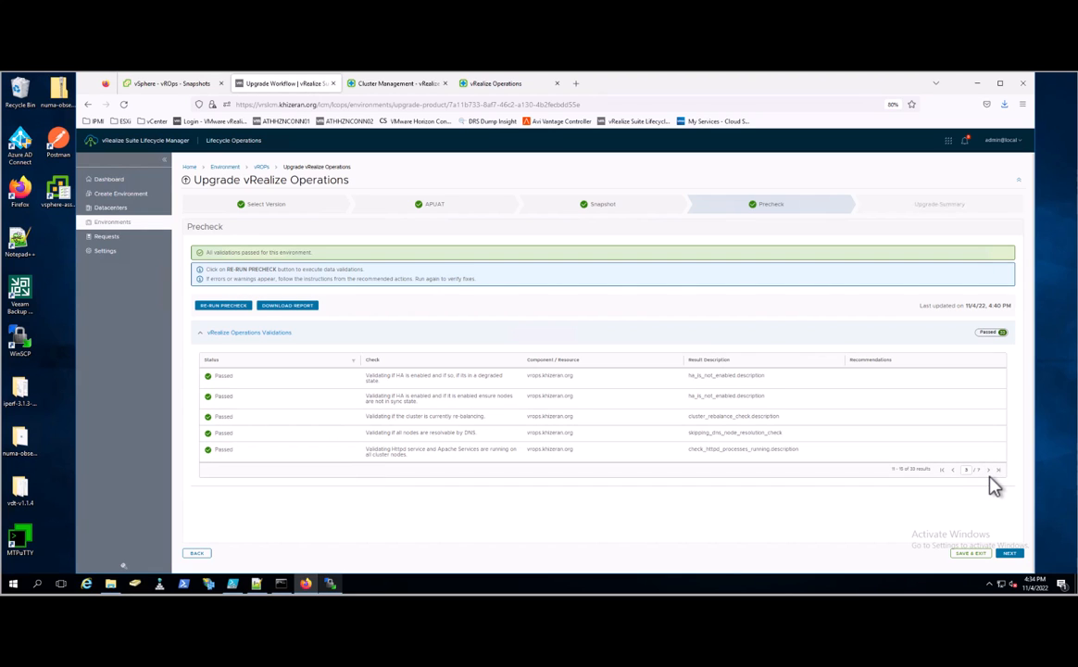
left_click(989, 471)
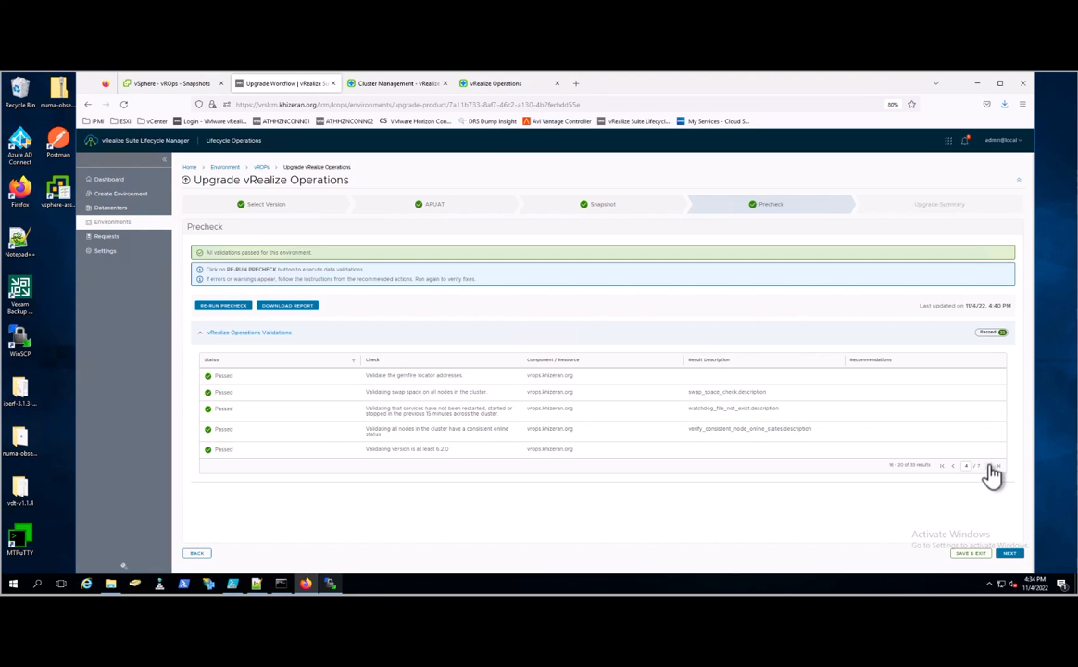
left_click(988, 464)
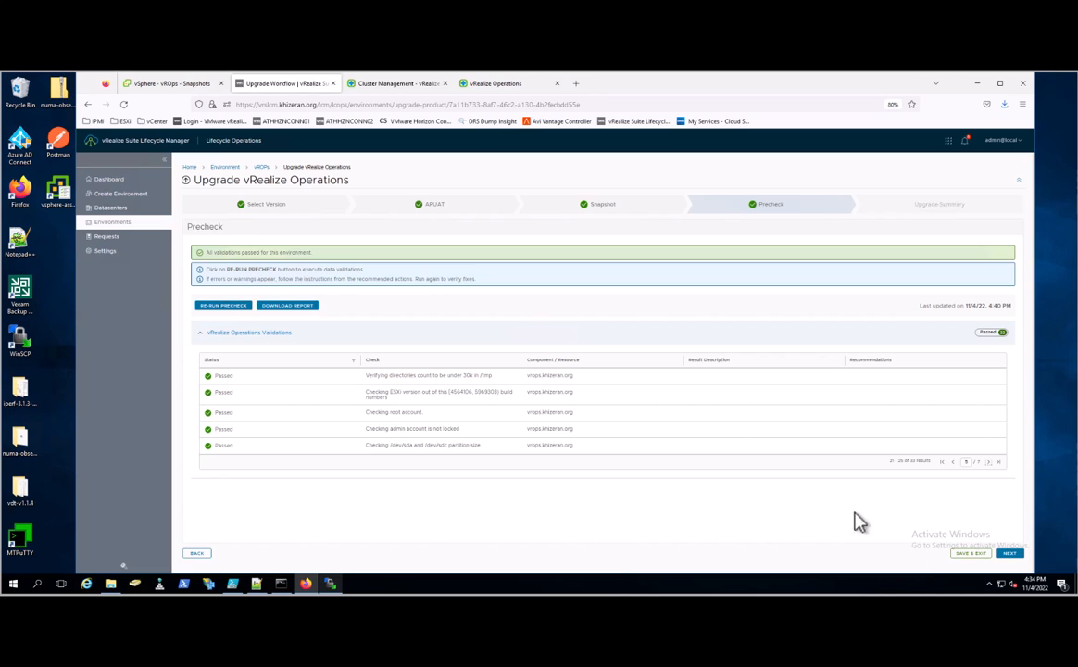
left_click(1010, 554)
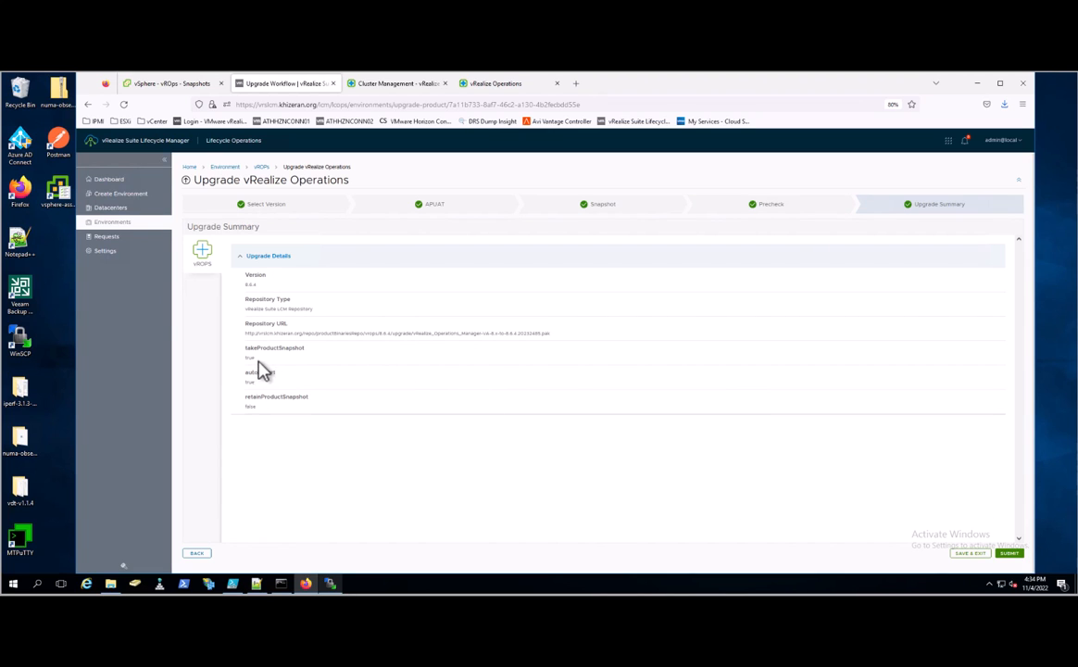
left_click(1013, 554)
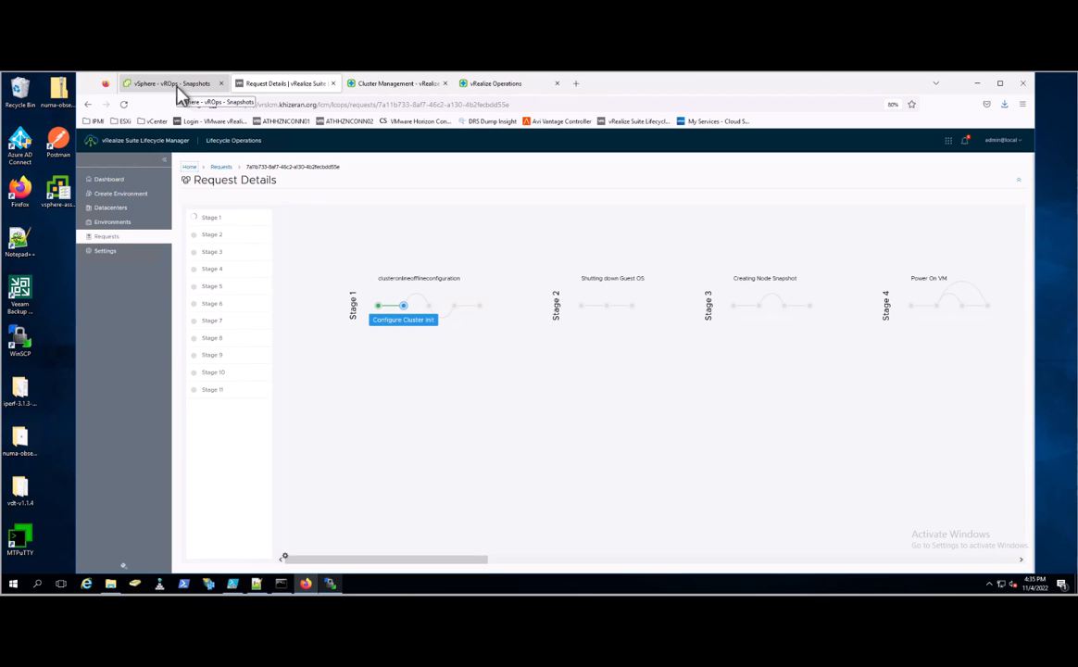
Monitor the stages of the vROps upgrade request and check the VM's snapshot and recent tasks in vSphere Client.
left_click(189, 84)
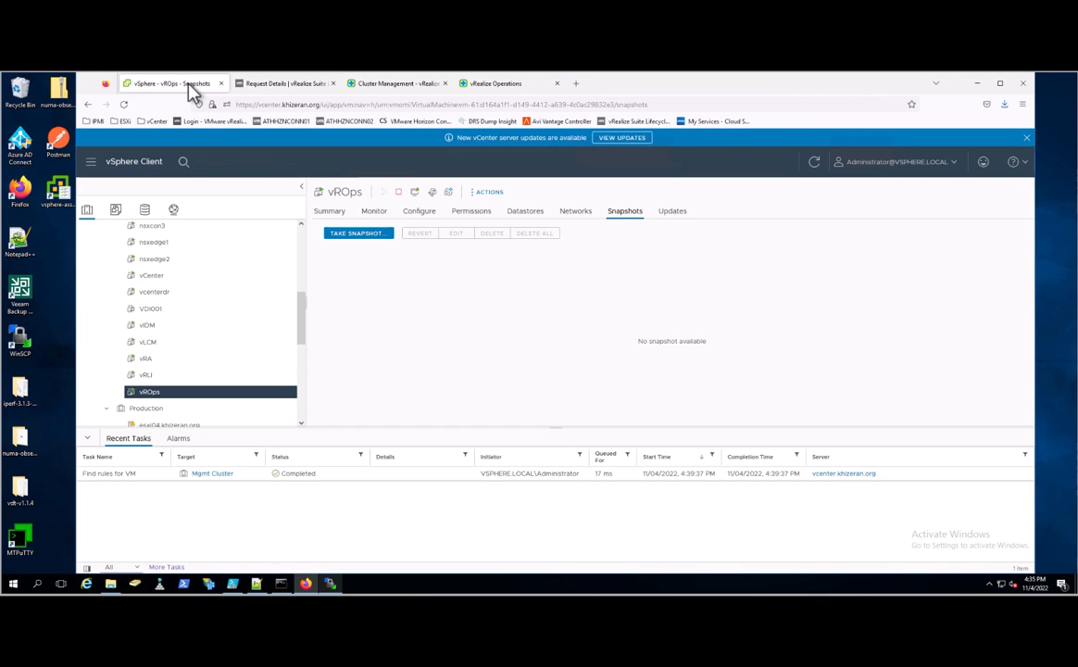
left_click(284, 85)
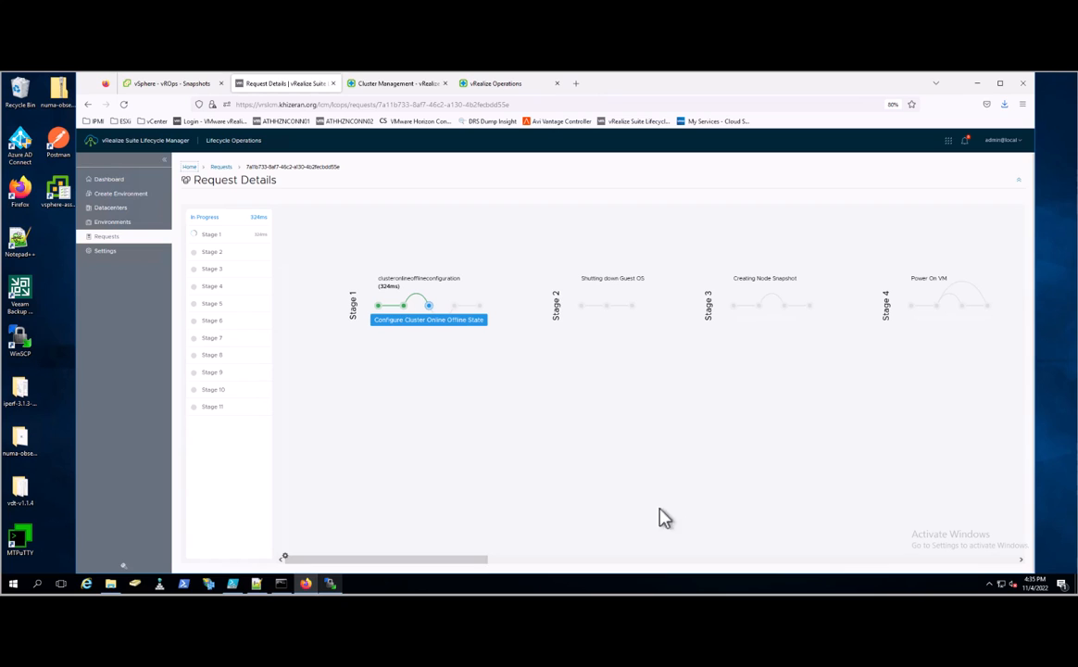
left_click_drag(463, 567, 489, 567)
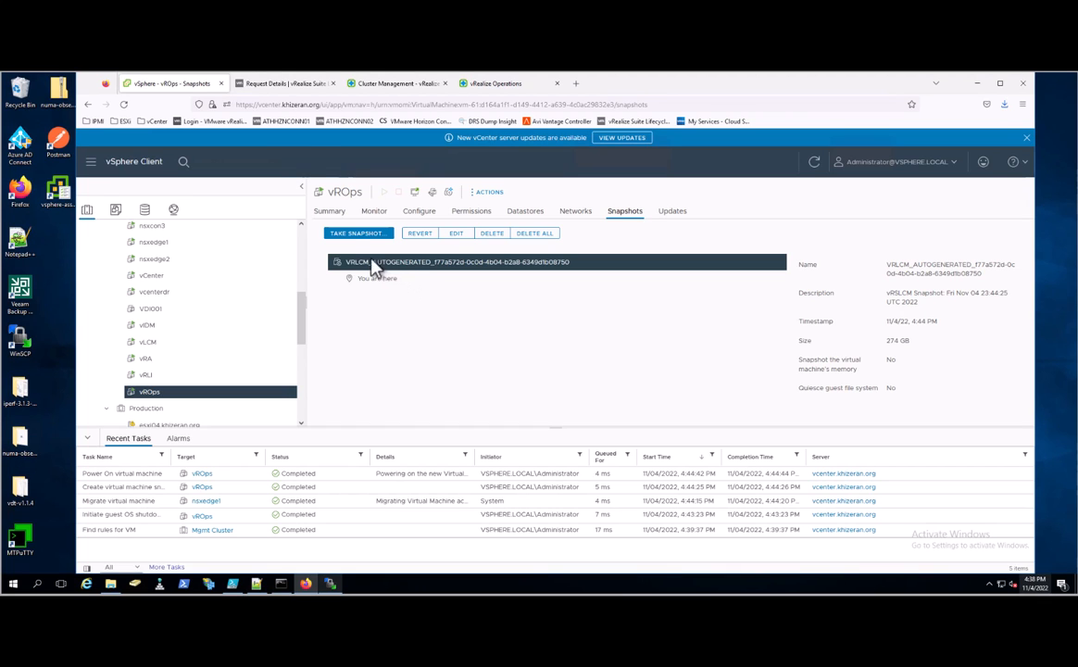
left_click(293, 87)
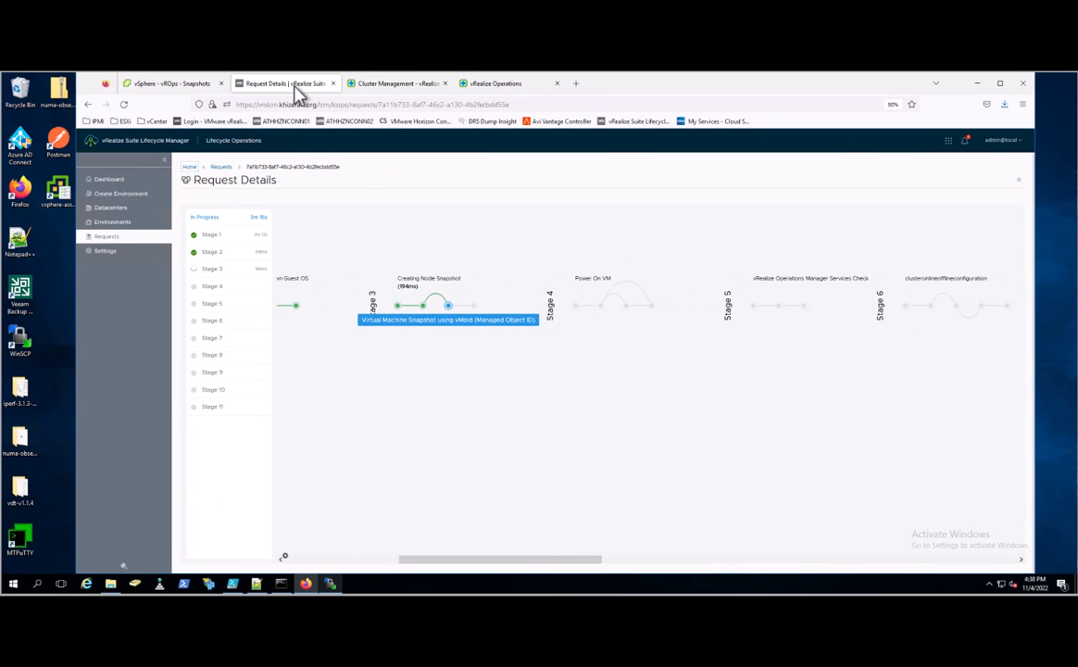
left_click_drag(521, 567, 476, 571)
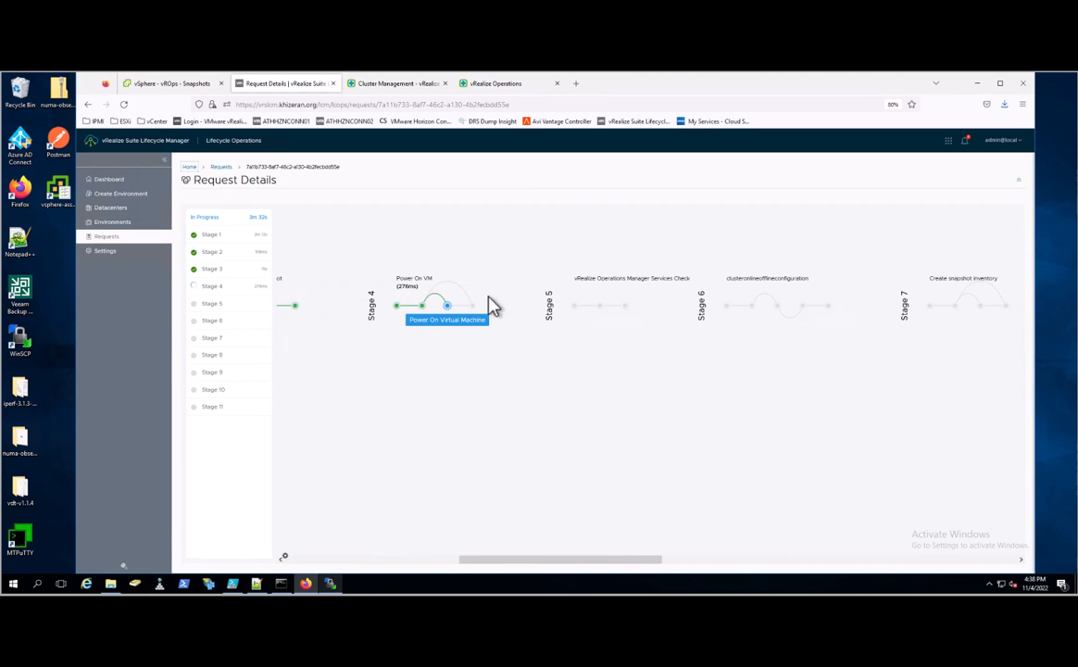
left_click_drag(554, 561, 622, 561)
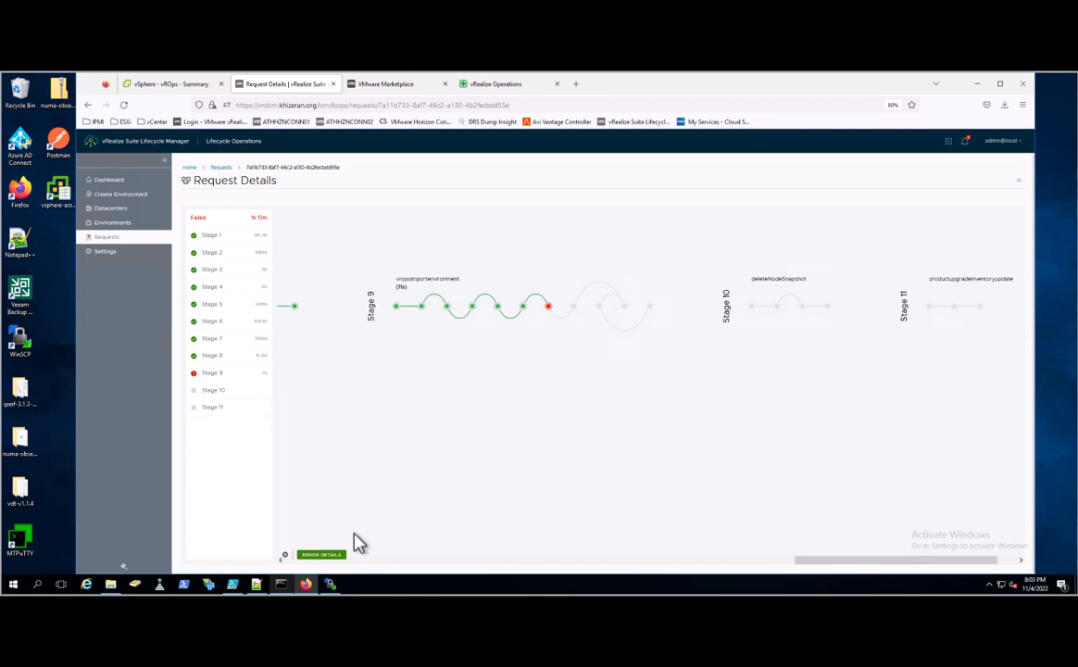
Examine the Stage 9 error details of the upgrade request and enable SSH on the master node in vRealize Operations Administration.
left_click(324, 555)
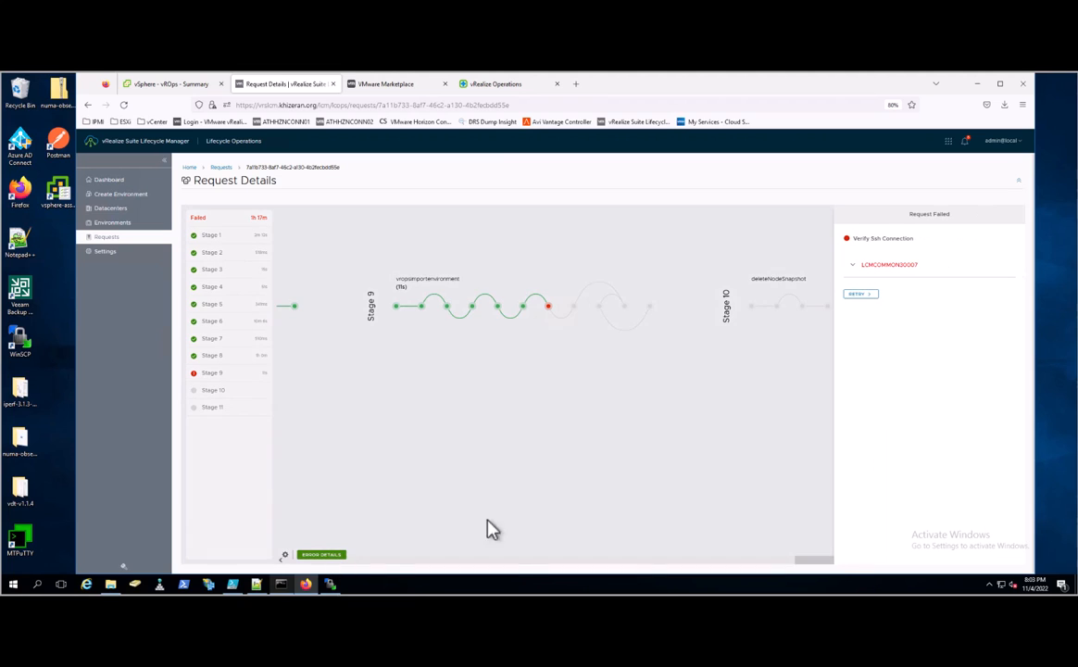
left_click(855, 267)
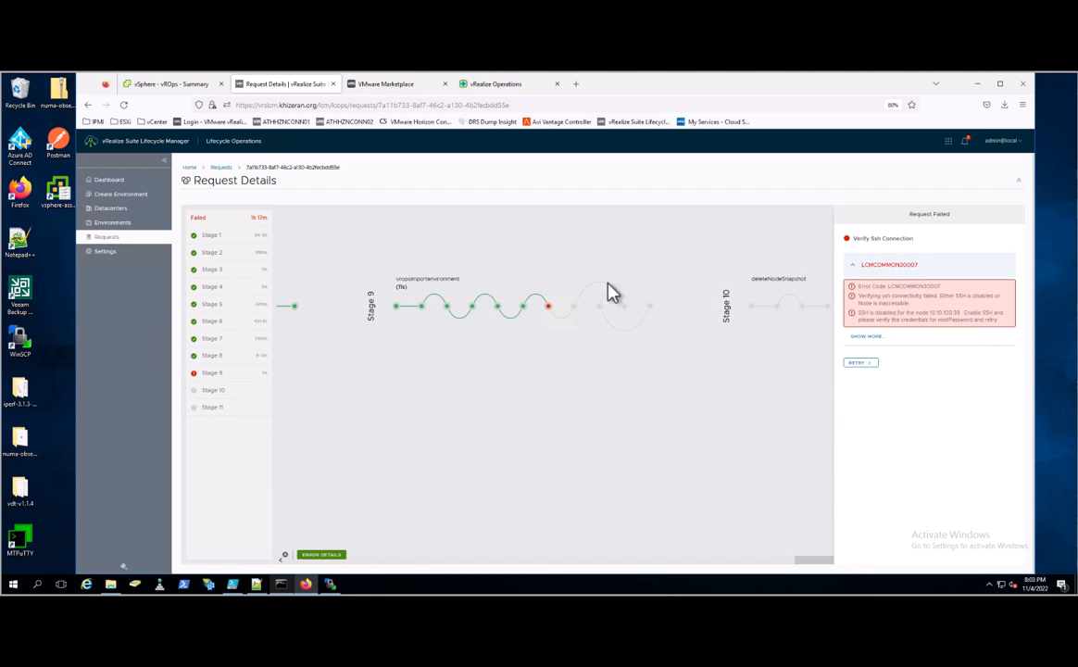
left_click(495, 84)
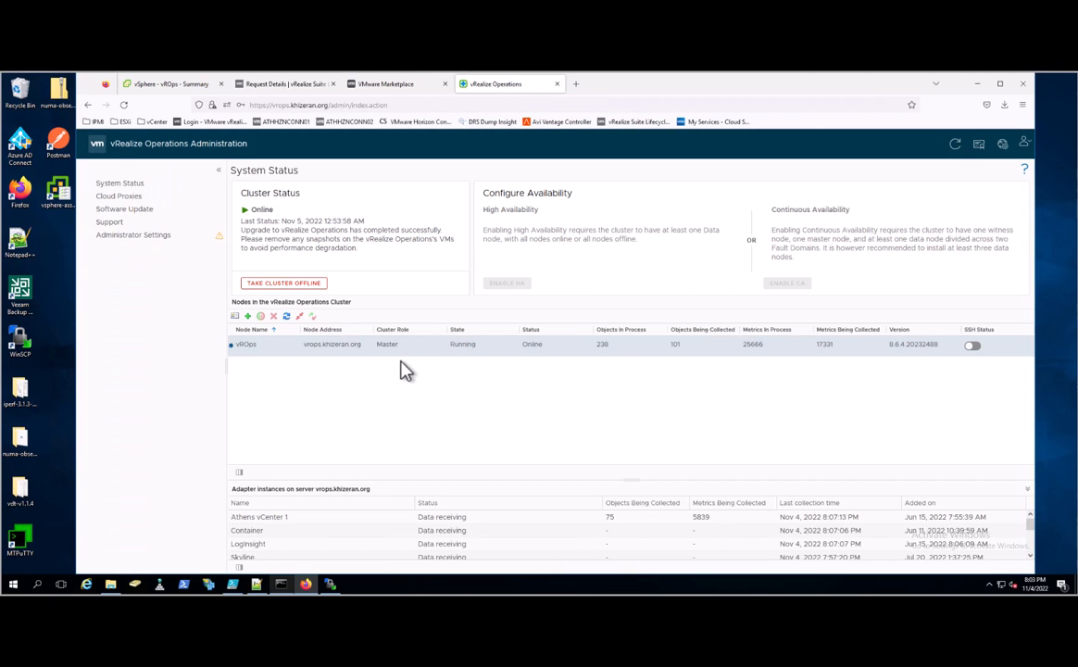
left_click(973, 346)
Retry the upgrade request in vRealize Suite Lifecycle Manager, keeping skipSshValidations false and the vROps root password entry.
left_click(278, 87)
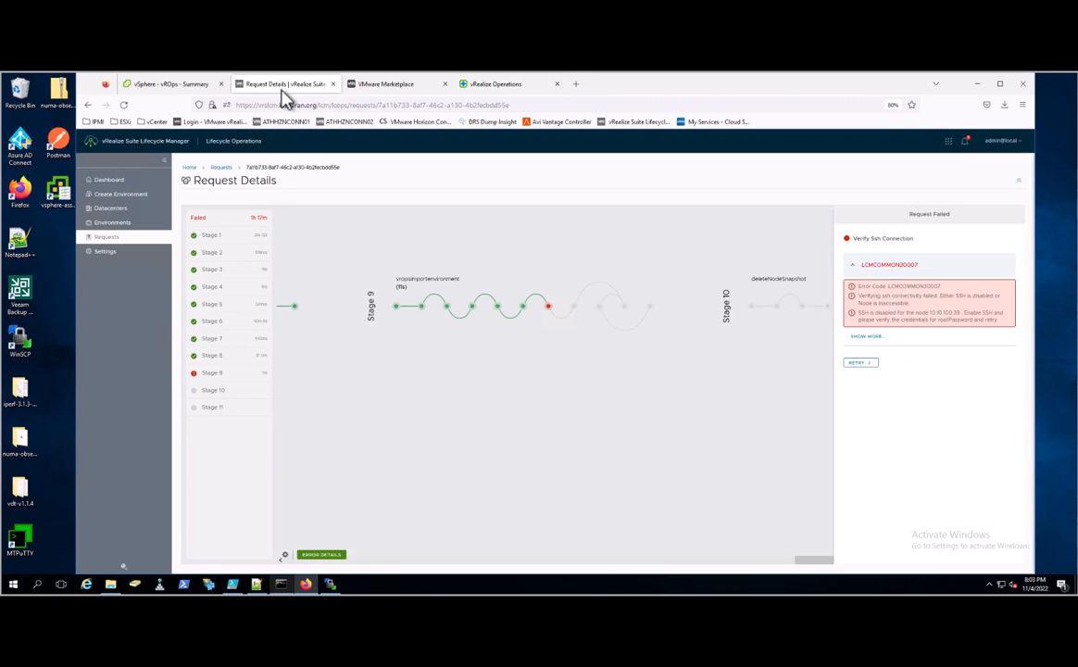
left_click(862, 364)
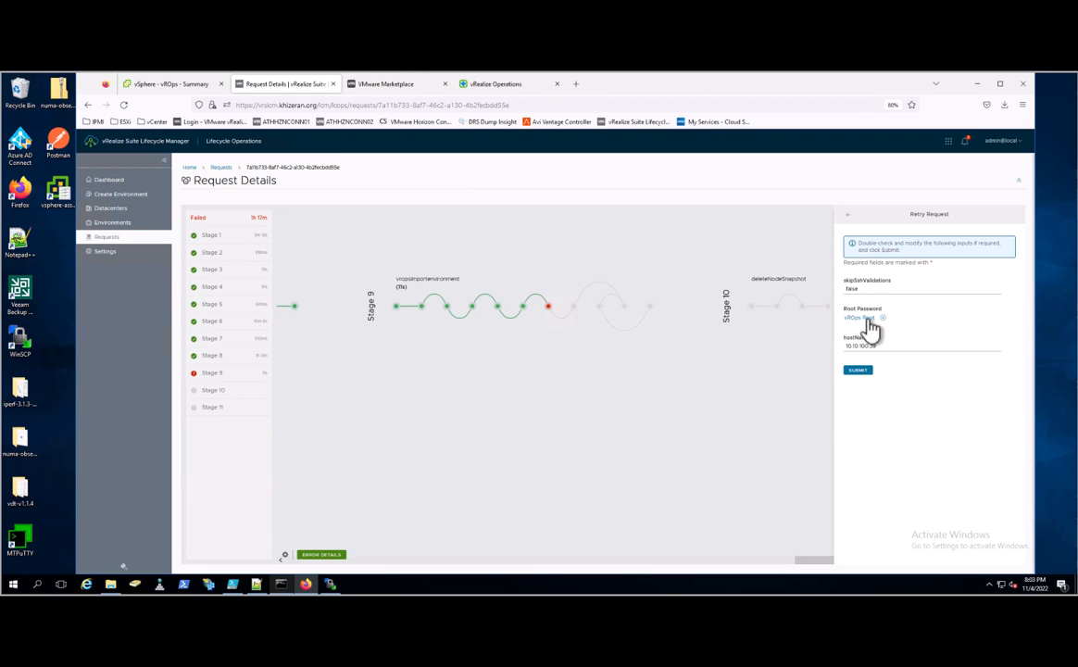
left_click(864, 373)
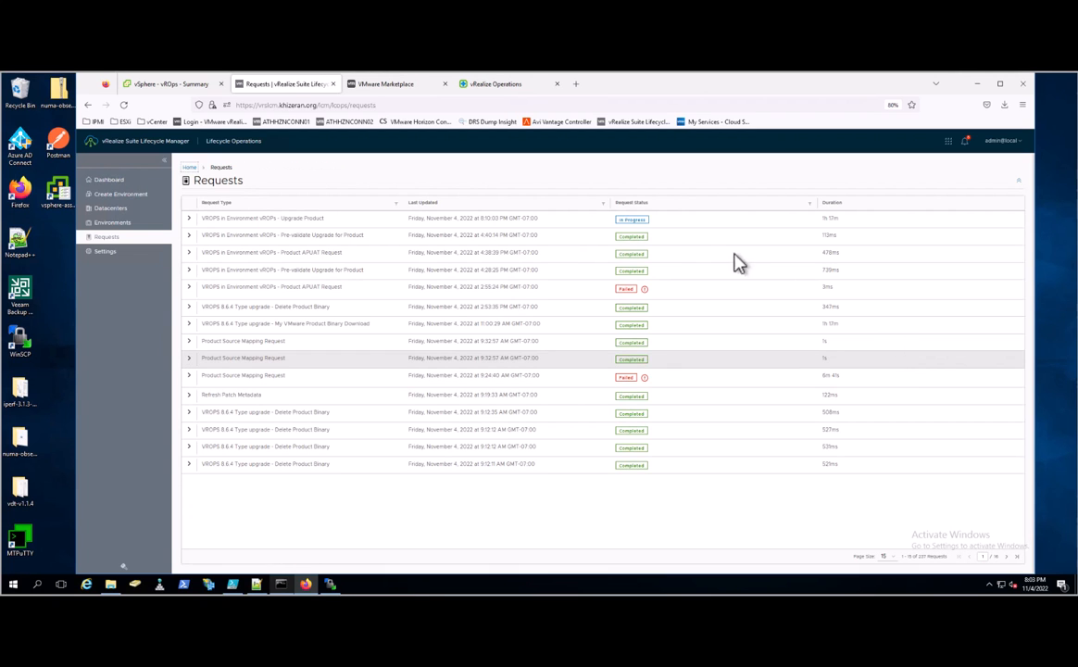
Follow the retried upgrade request through its final stages and check the vROps VM's snapshot removal in vSphere Client.
left_click(638, 223)
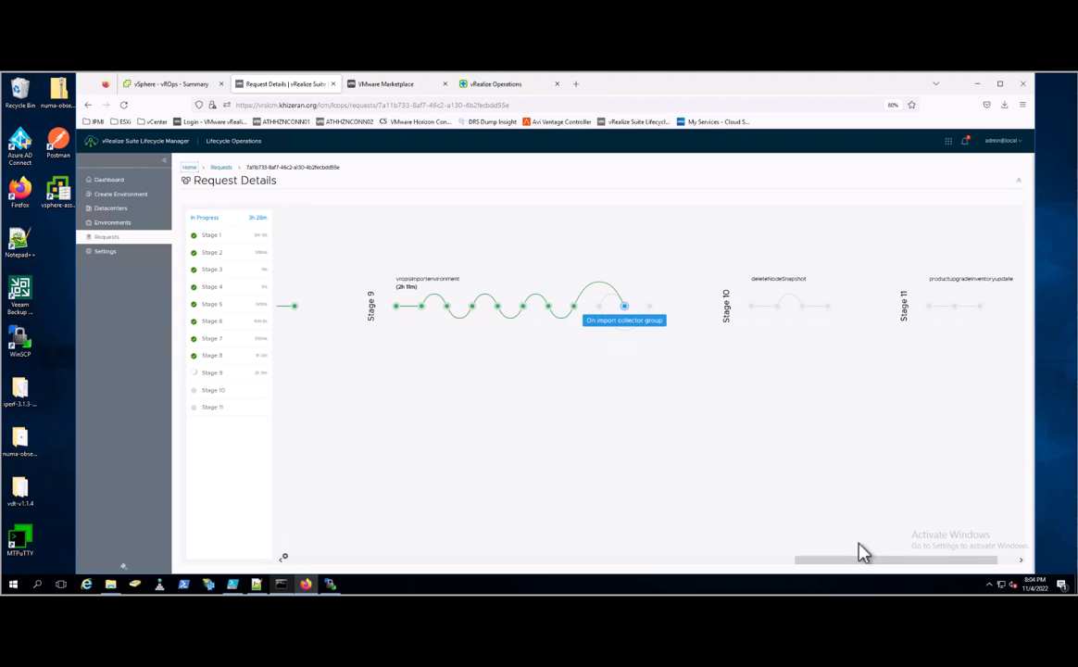
left_click_drag(855, 561, 885, 561)
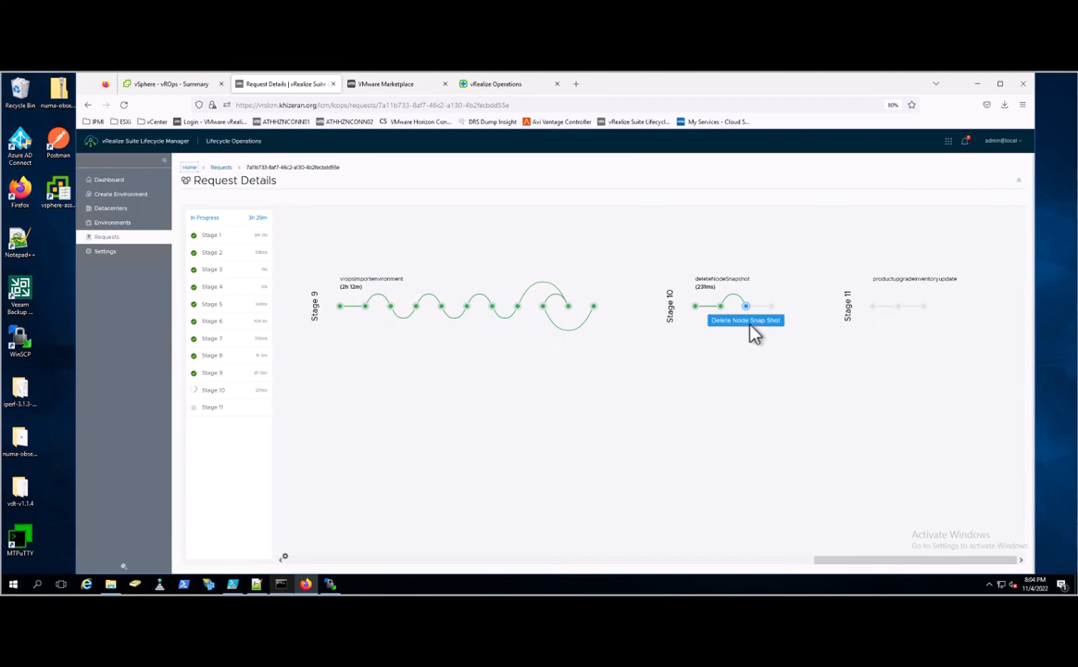
left_click(165, 86)
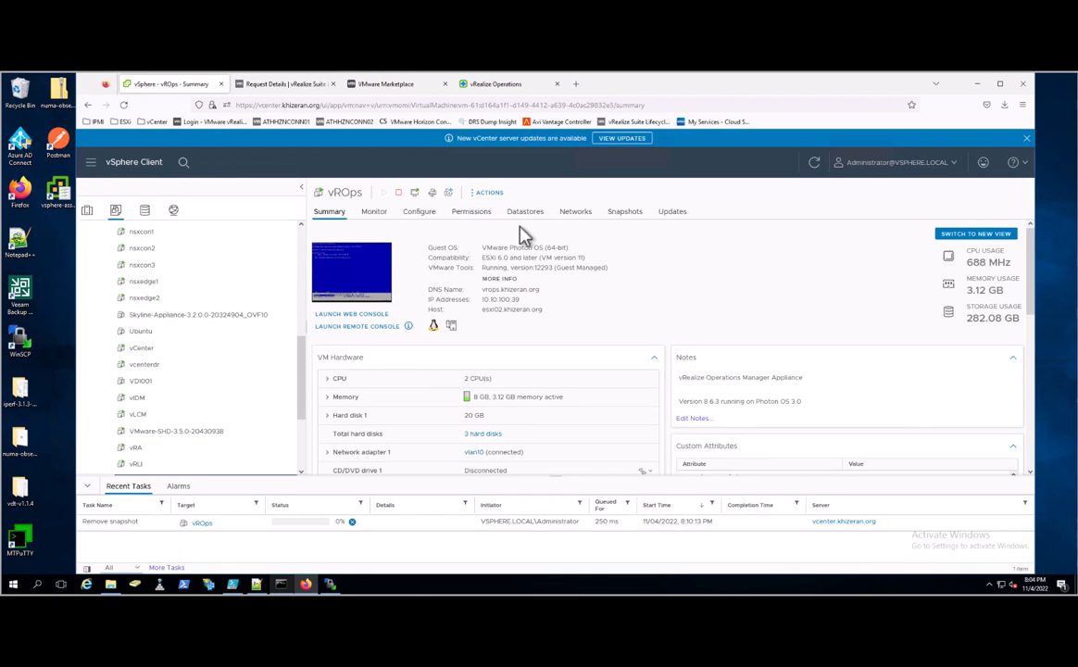
left_click(622, 214)
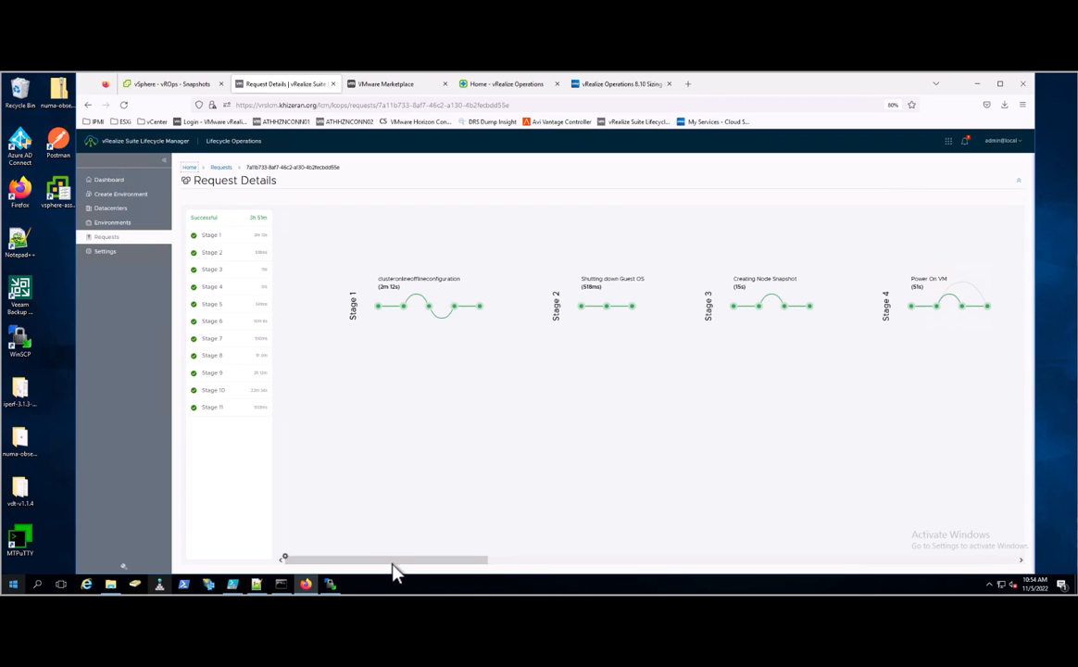
left_click_drag(420, 561, 1006, 579)
Start another upgrade from the vROps environment with product version 8.10.0 and proceed to its APUAT stage.
left_click(115, 228)
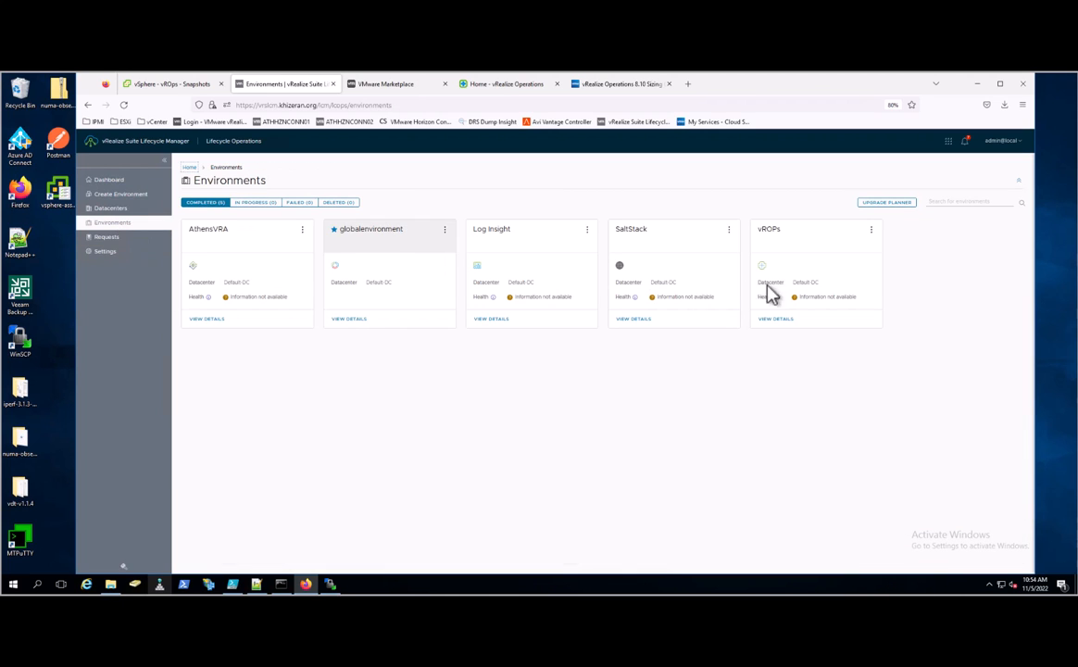
left_click(786, 331)
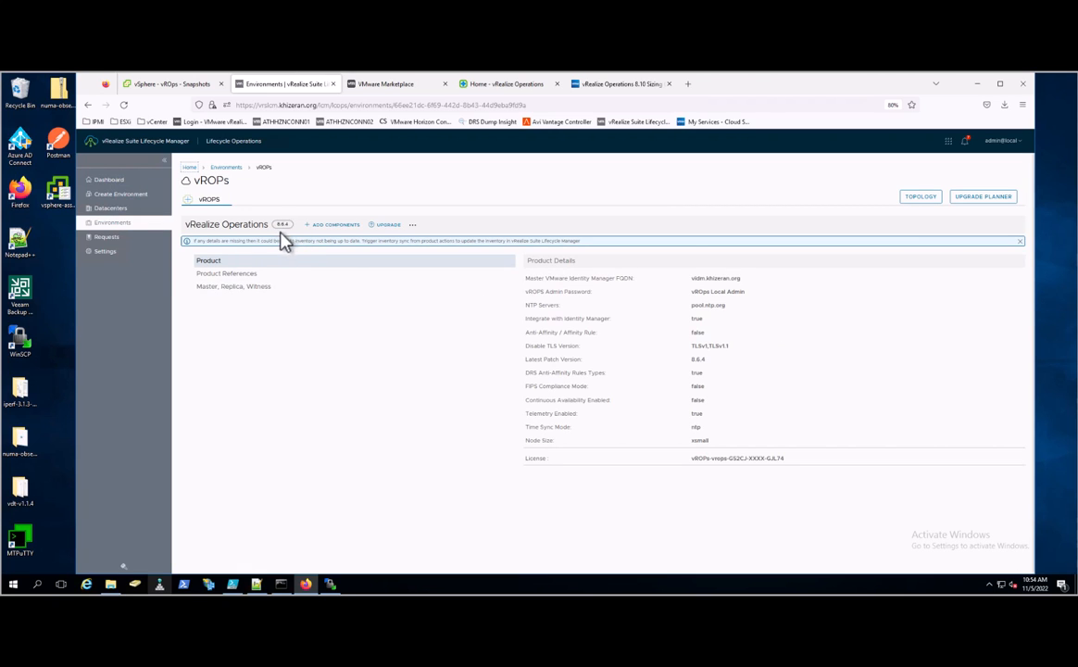
left_click(387, 227)
left_click(700, 404)
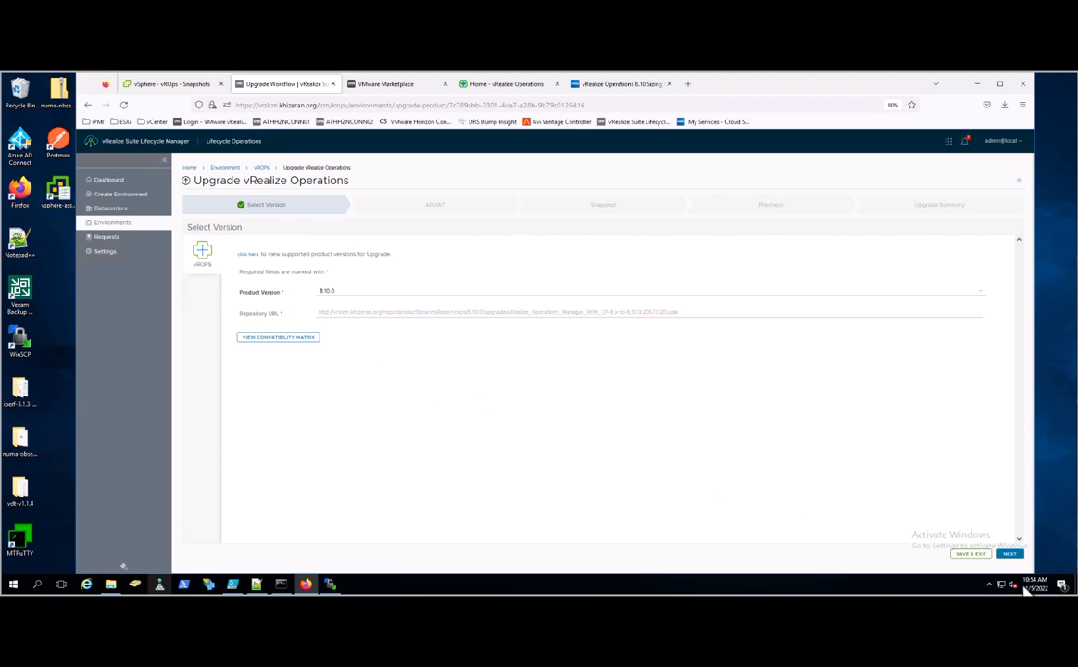
left_click(1009, 554)
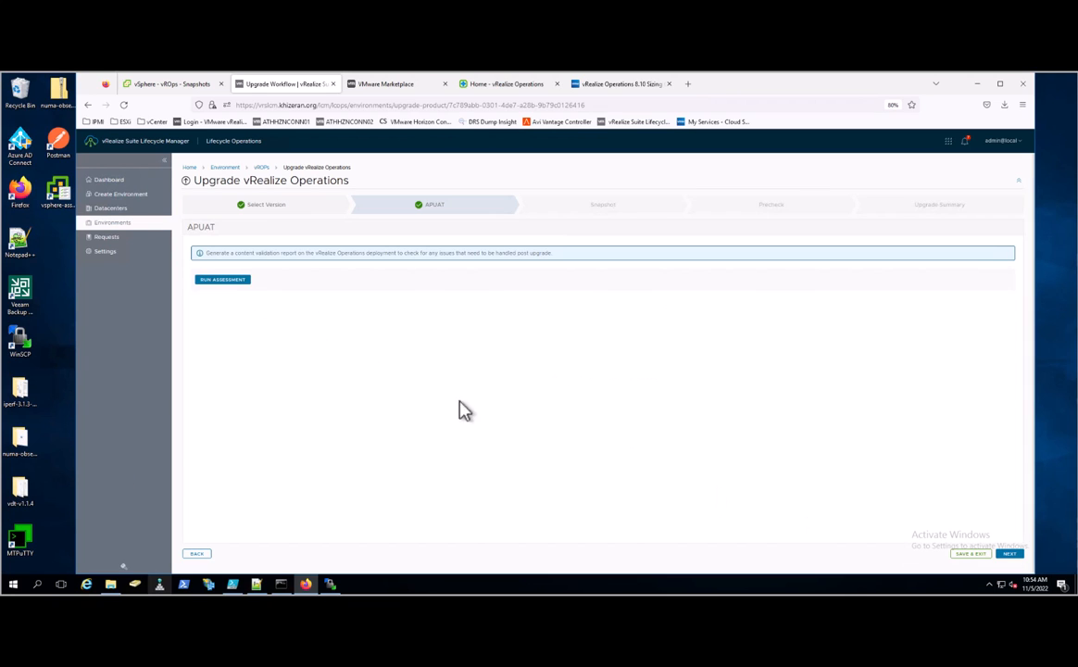
Run the APUAT assessment, continue through the Snapshot and Precheck stages, and submit the vRealize Operations 8.10.0 upgrade.
left_click(223, 279)
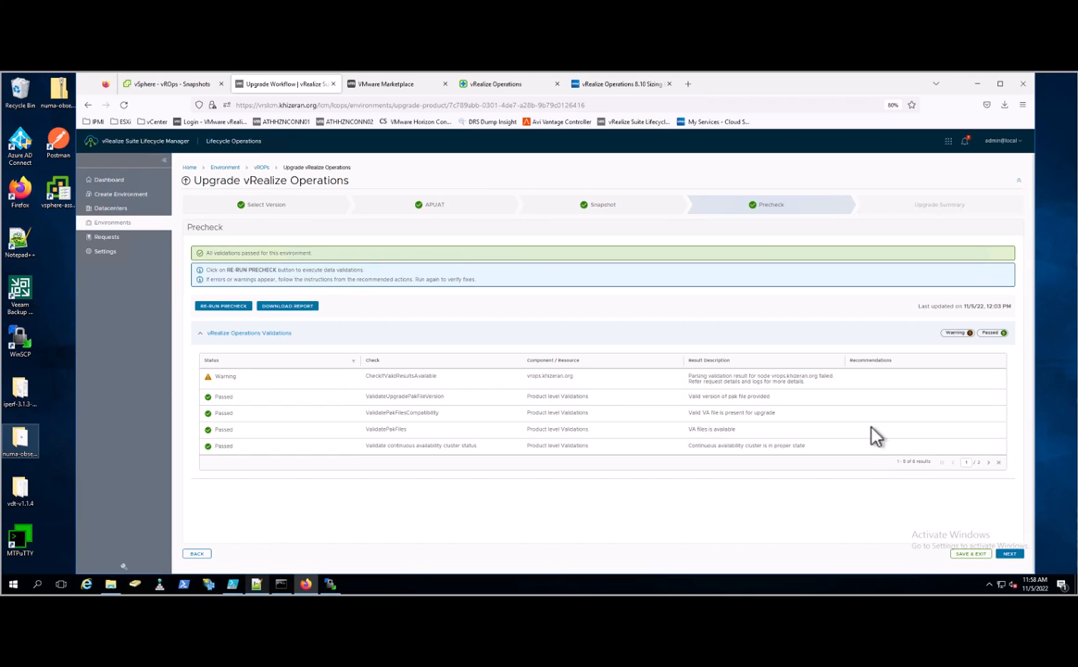
left_click(1011, 554)
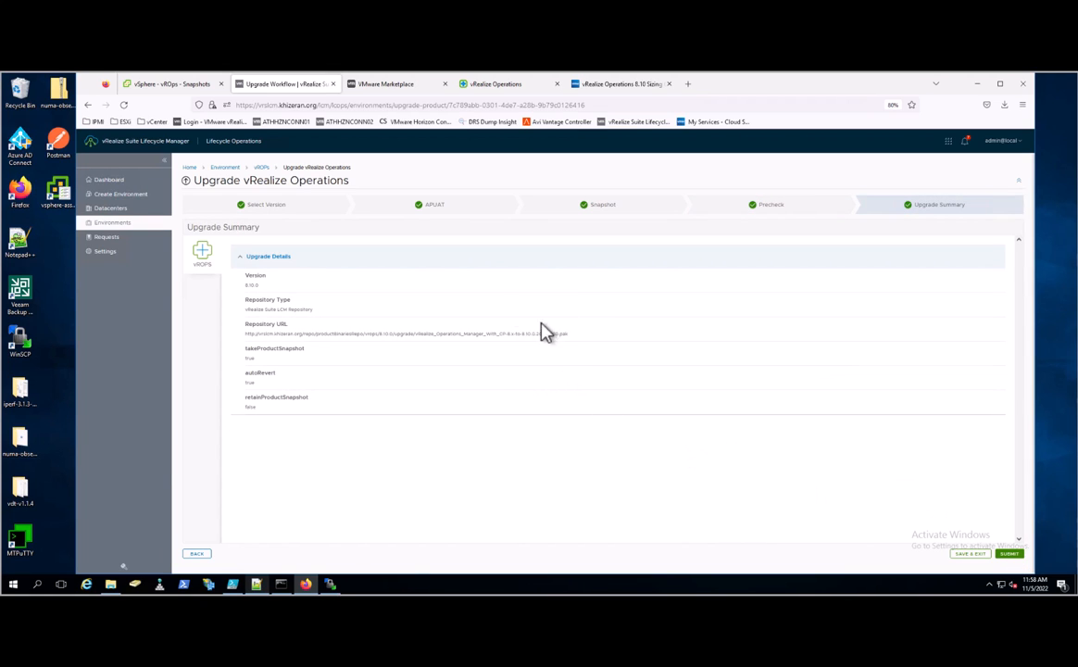
left_click(1010, 555)
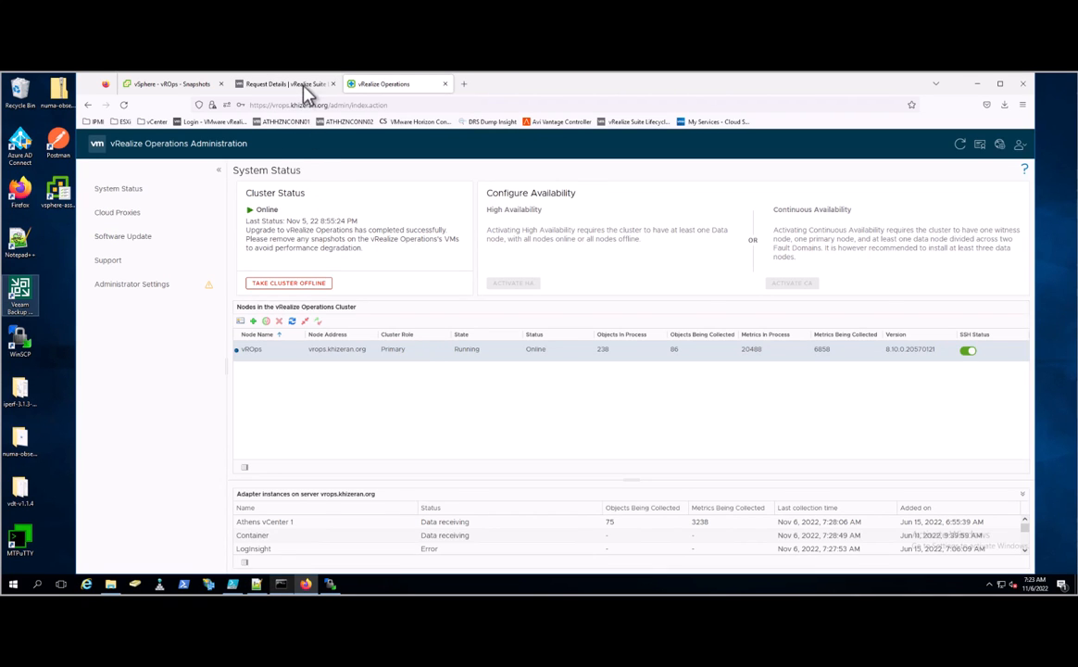
Check the upgrade request's stages in vRealize Suite Lifecycle Manager and view the vROPs environment's product details.
left_click(305, 85)
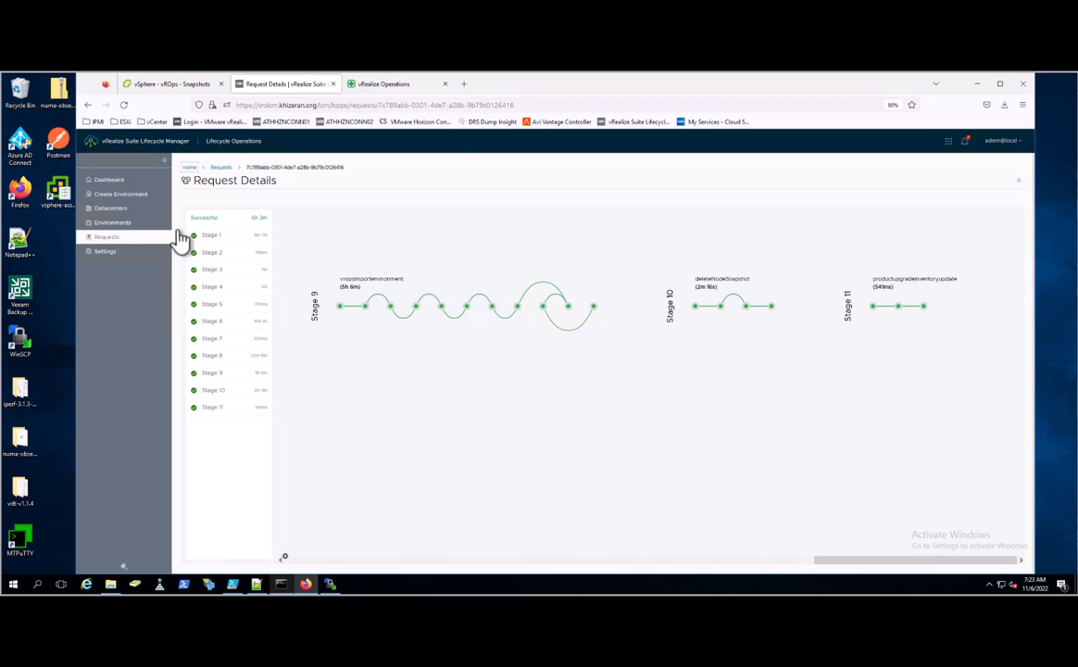
left_click(123, 223)
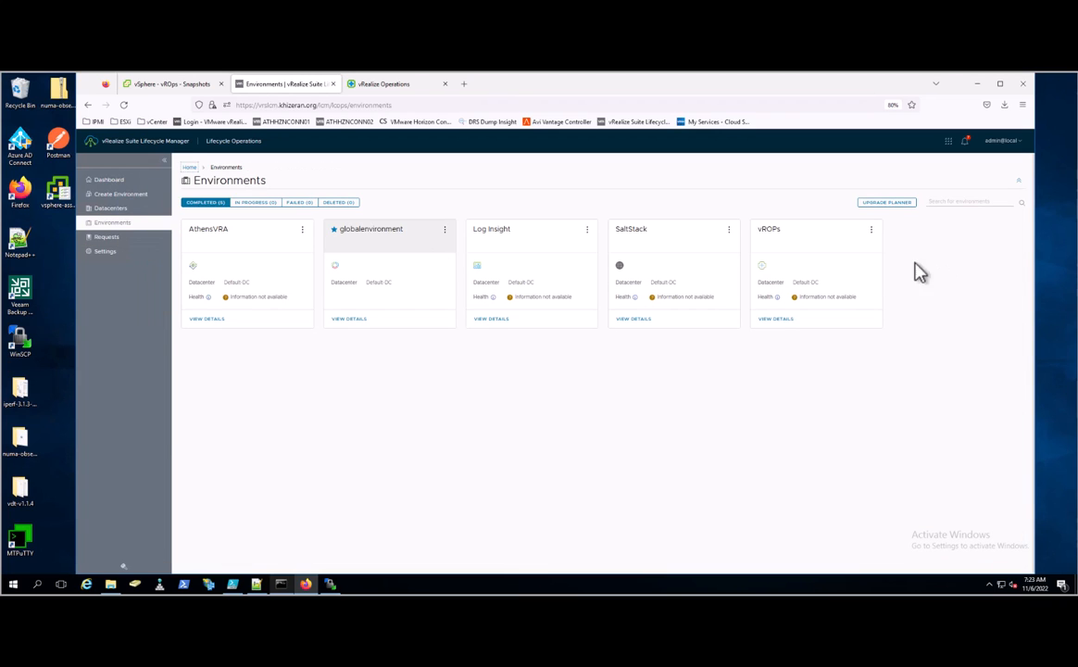
left_click(777, 318)
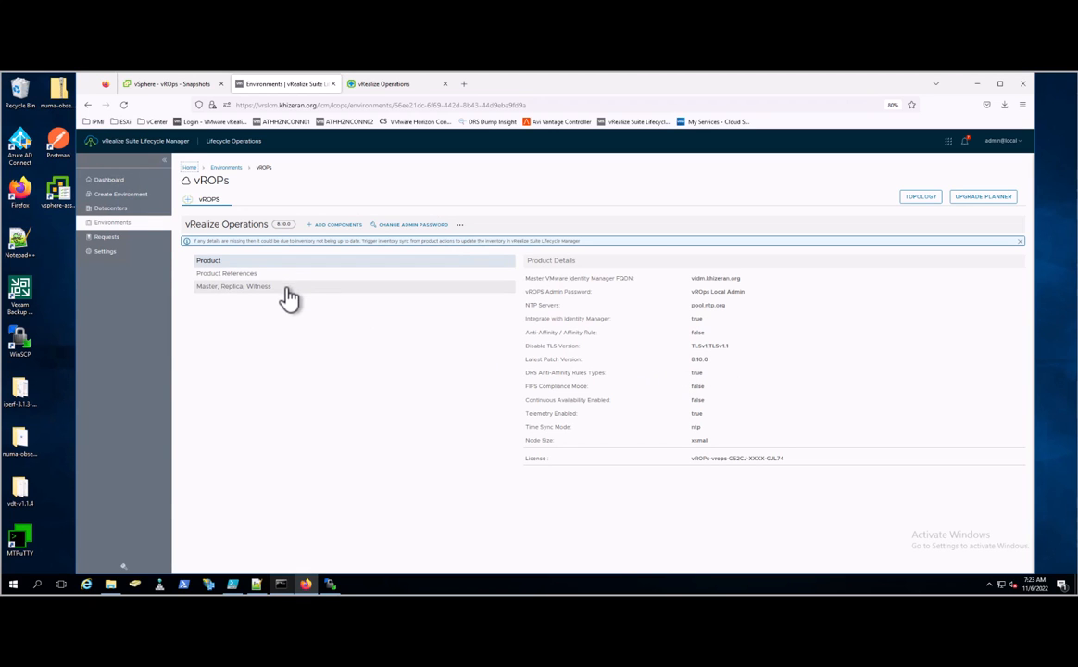
Check the vROps VM's snapshots and read its summary and notes in vSphere Client.
left_click(159, 84)
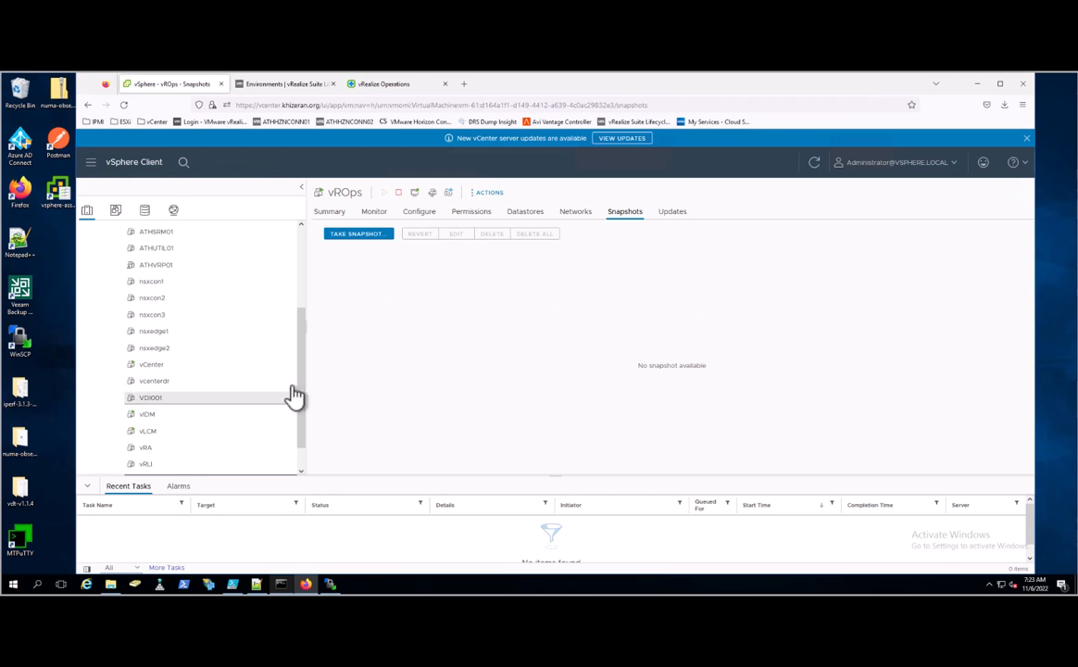
scroll(305, 375, "down", 2)
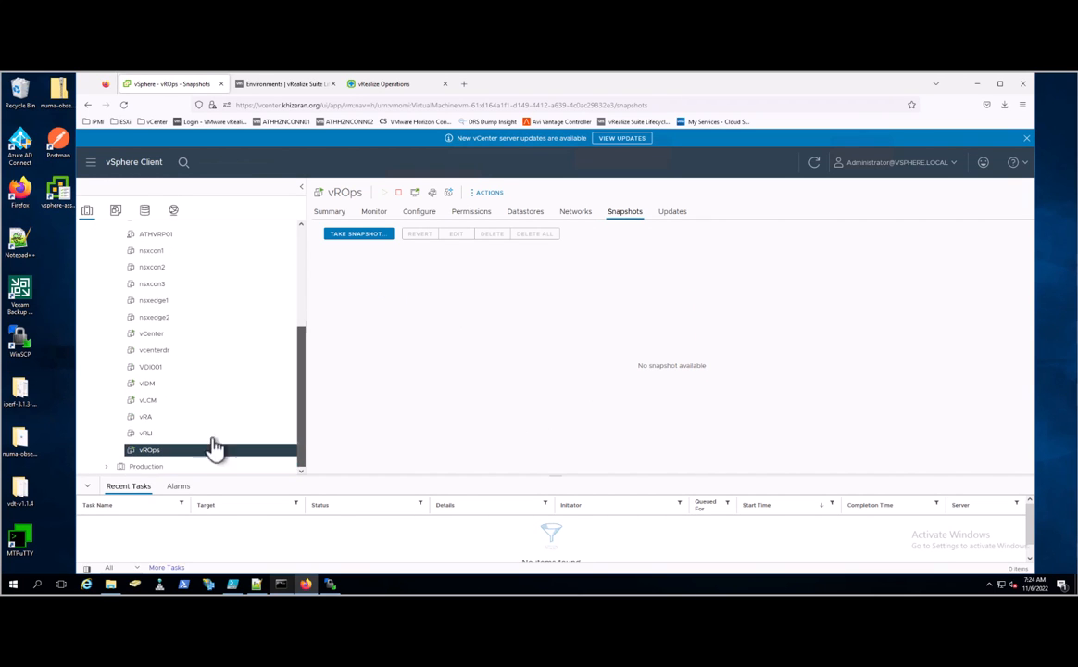
left_click(339, 213)
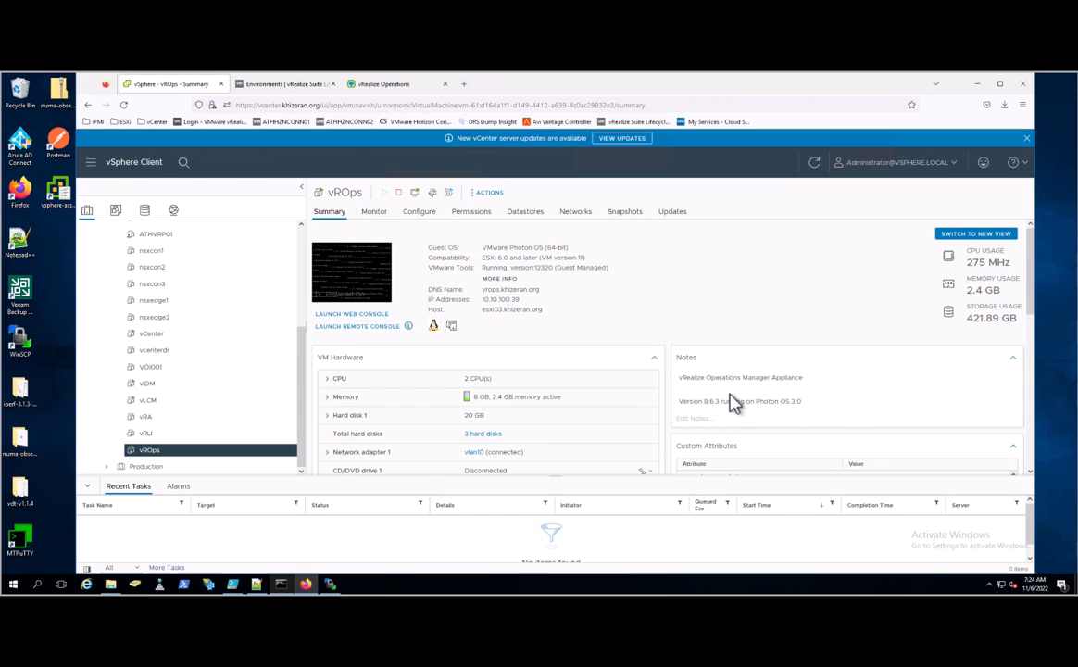
scroll(732, 403, "down", 1)
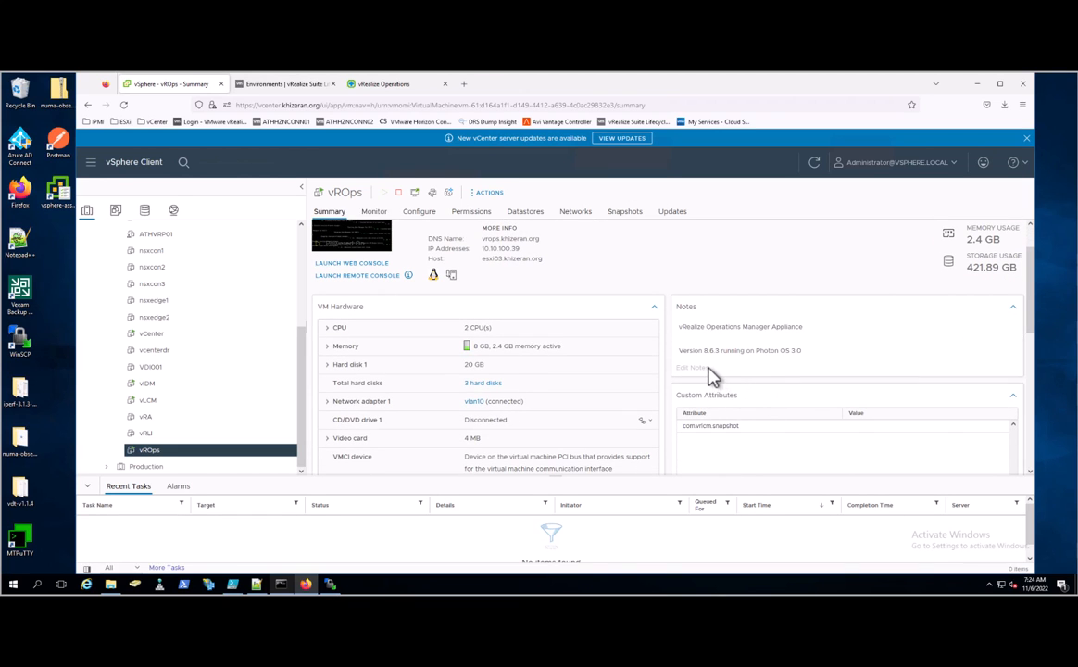
scroll(728, 375, "up", 1)
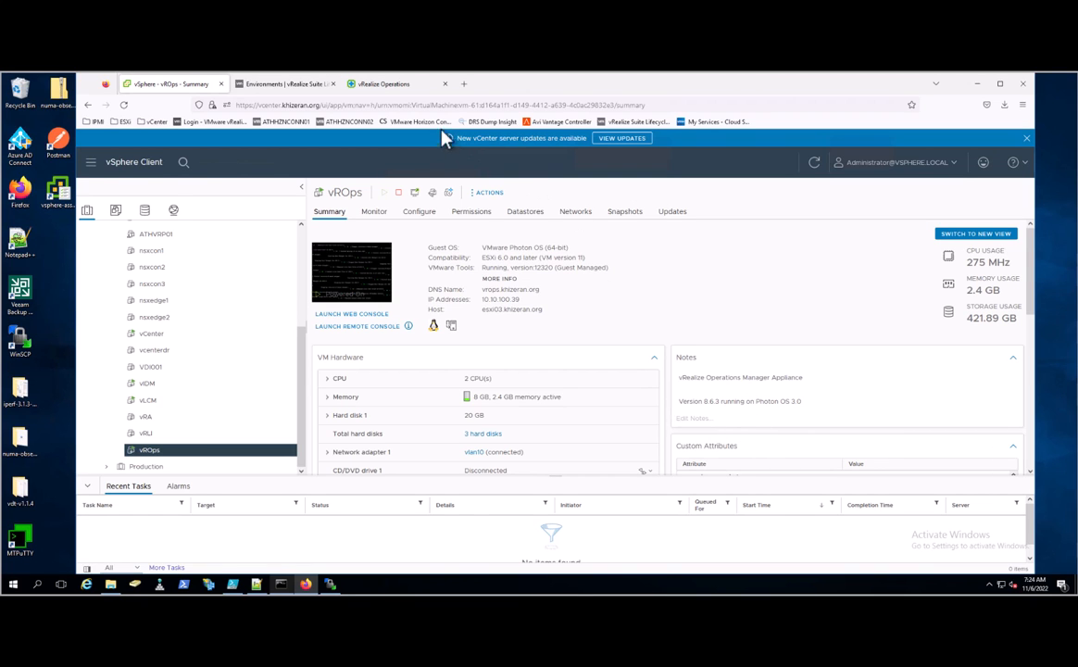
Disable SSH on the vROps node in vRealize Operations Administration and go to the vRealize Operations login page at vrops.khizeran.org.
left_click(389, 84)
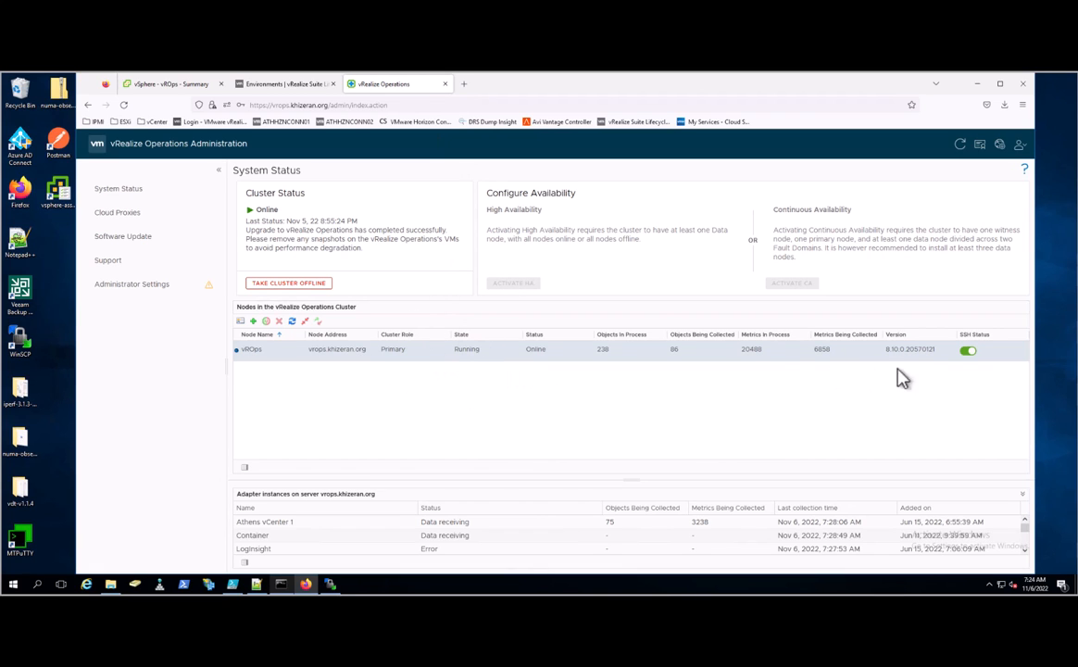
left_click(968, 351)
left_click(425, 104)
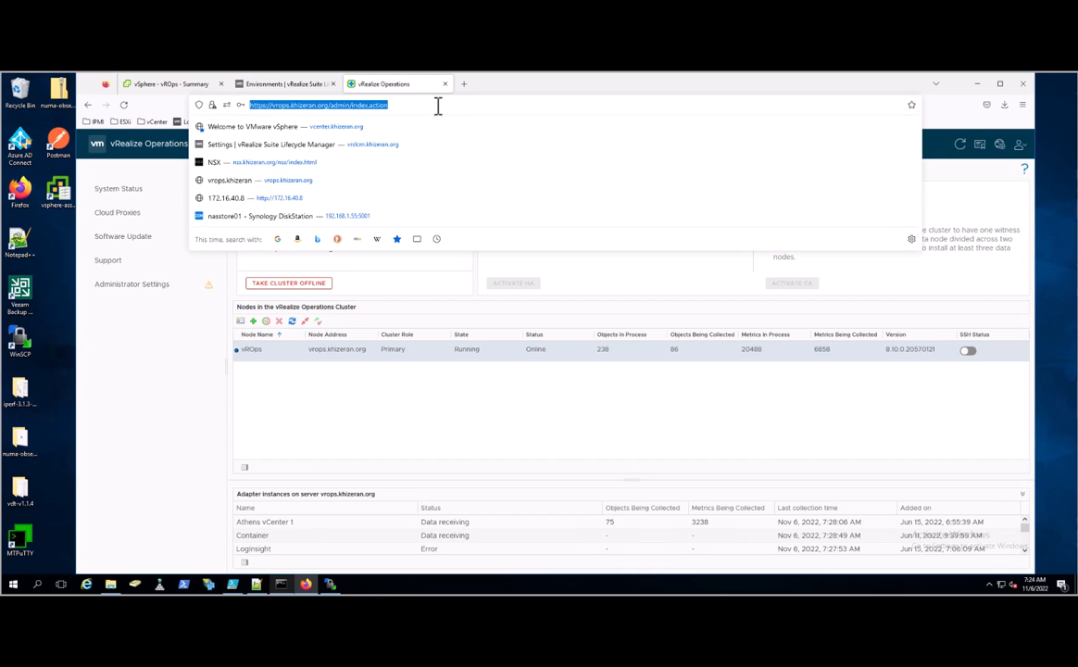
left_click_drag(438, 105, 334, 107)
key("BackSpace")
key("Return")
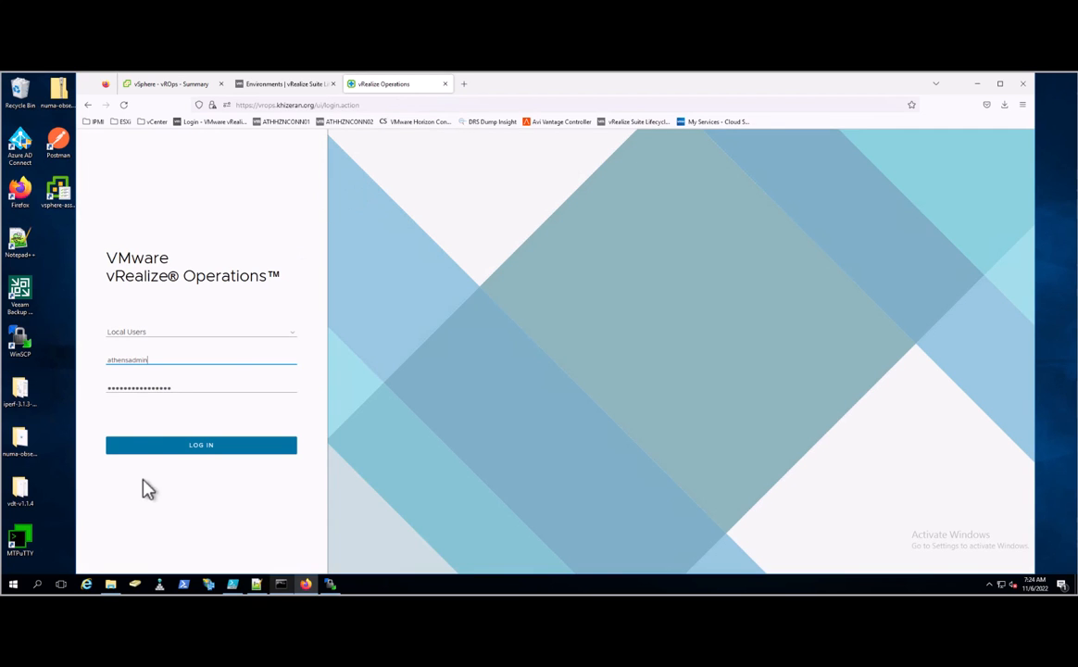
Try to log in as local user admin with the prefilled password and reload the vRealize Operations login page.
double_click(168, 360)
type("admin")
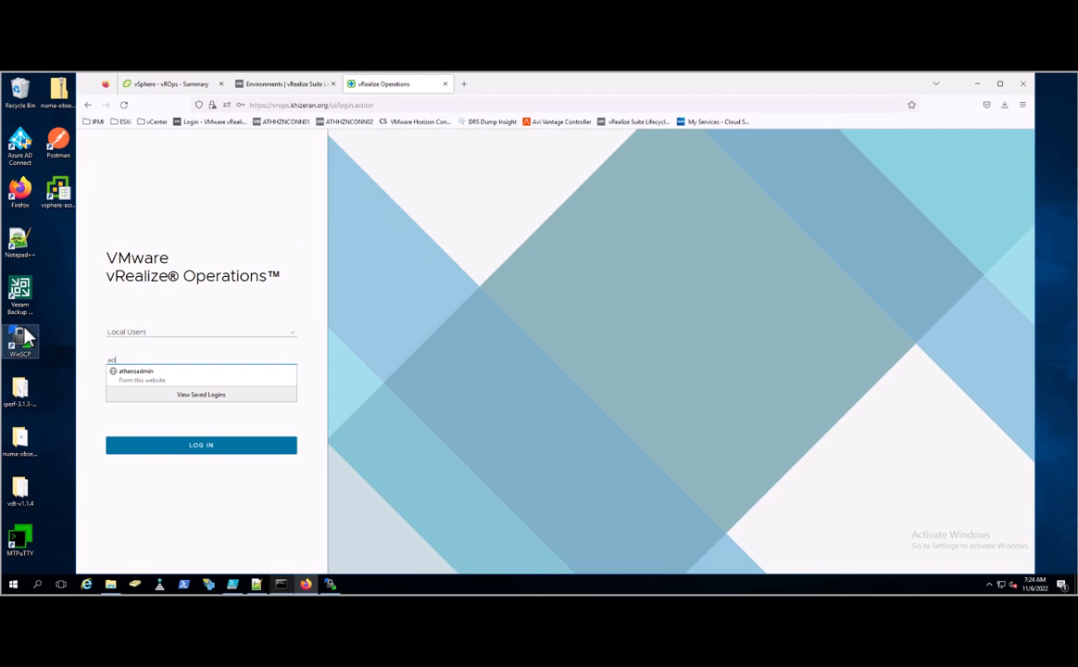
left_click(221, 449)
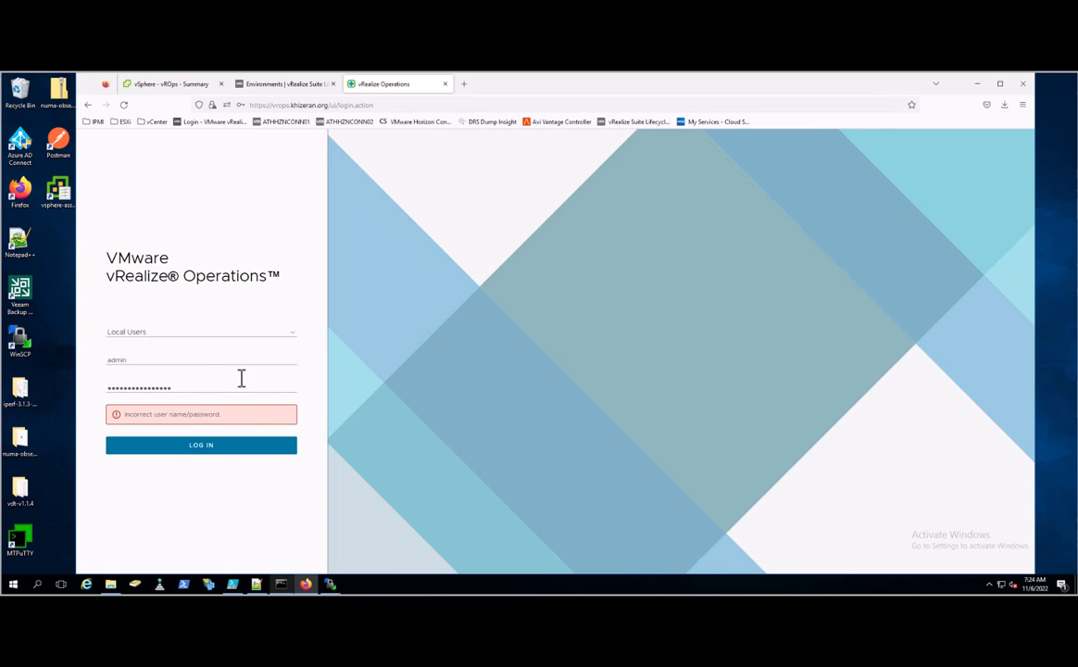
left_click(371, 104)
left_click_drag(405, 102, 350, 102)
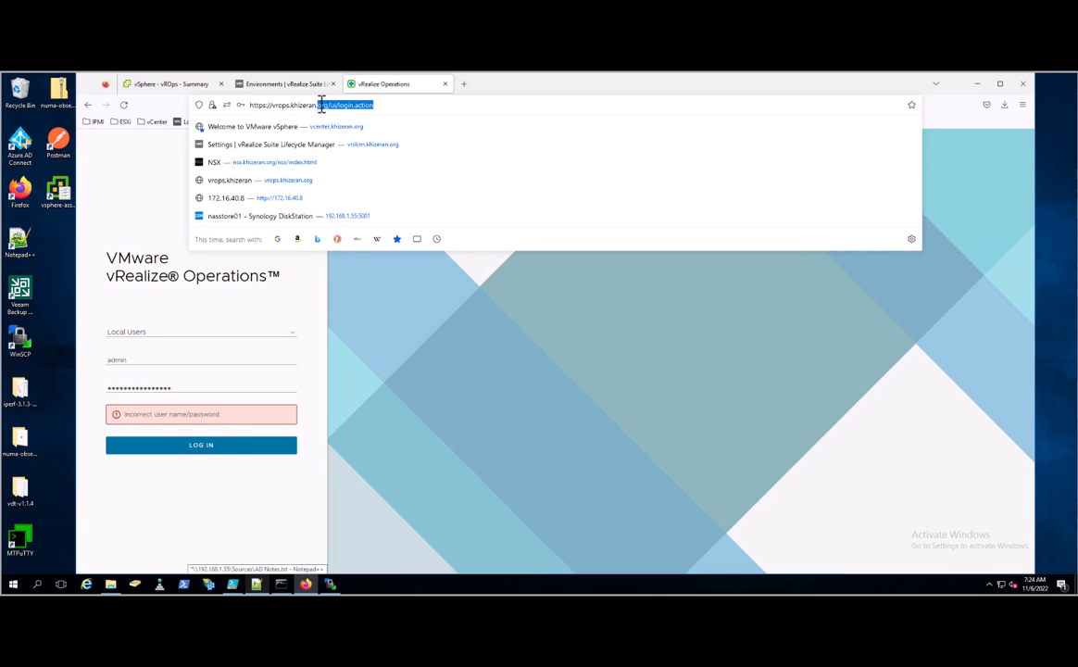
key("BackSpace")
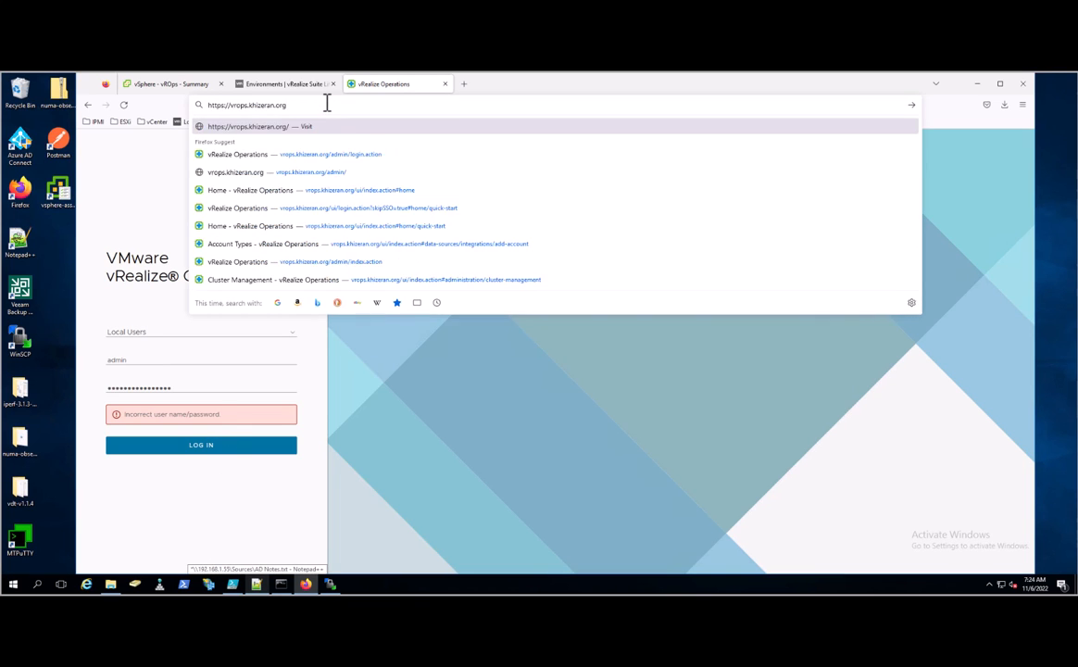
key("Return")
Consult the Notepad++ notes for the password and log in to vRealize Operations as local user admin, pasting the account password.
left_click(282, 583)
left_click(255, 584)
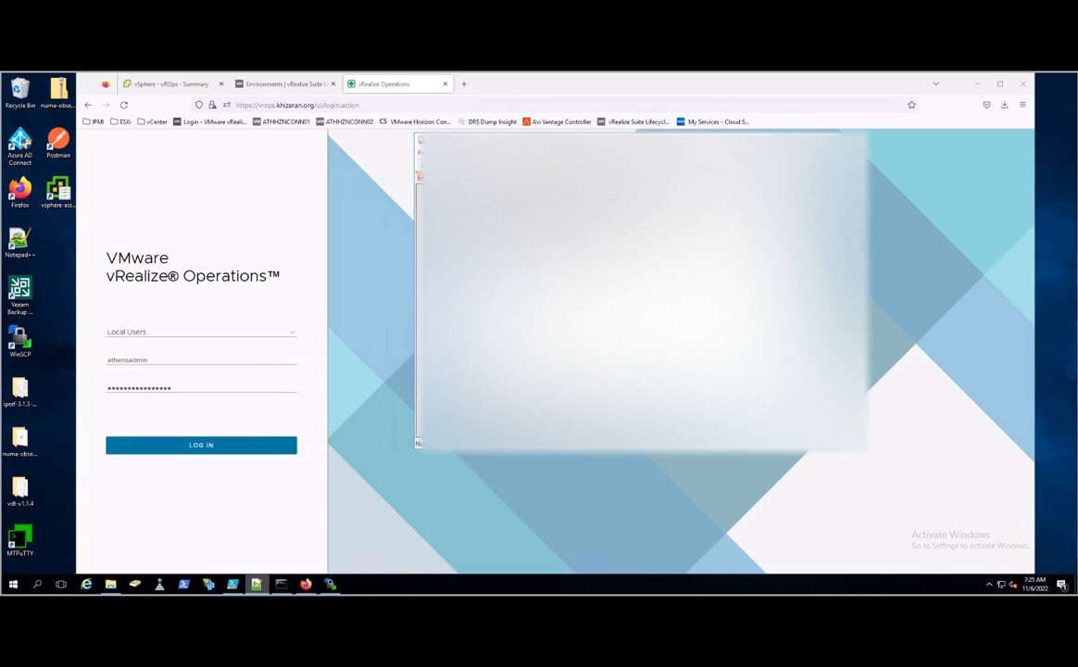
left_click(804, 139)
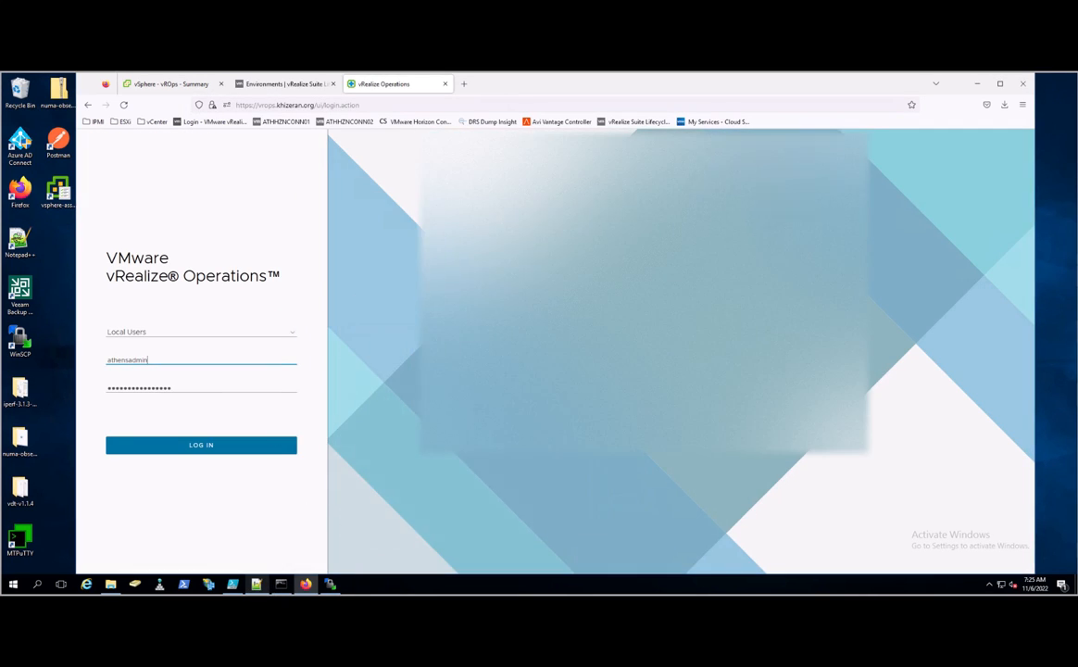
double_click(164, 358)
type("admin")
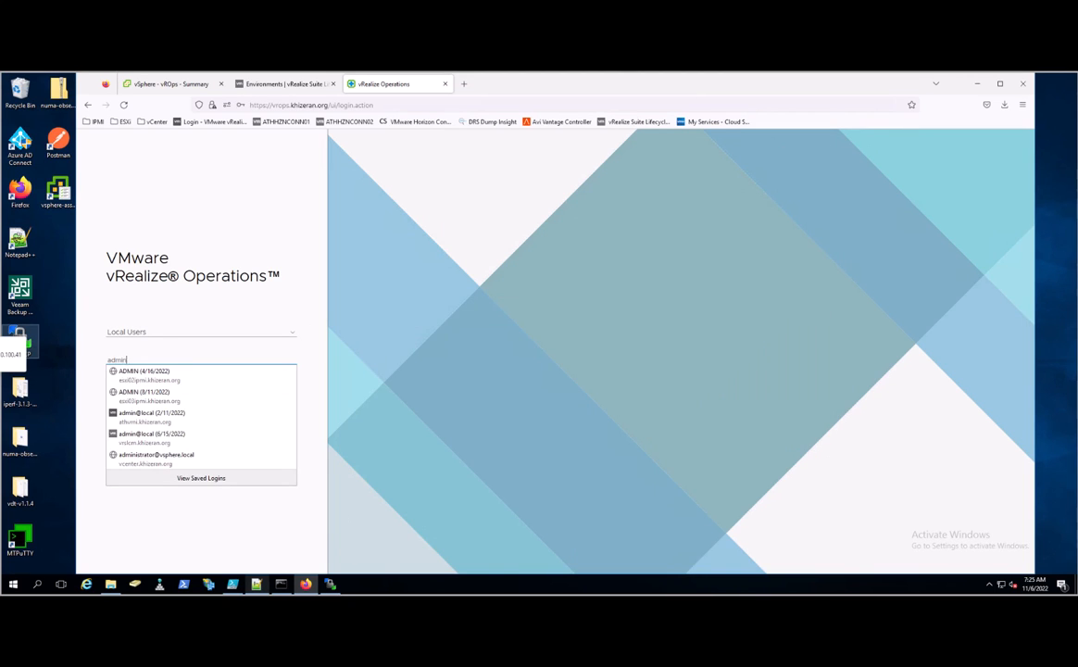
key("Escape")
double_click(126, 388)
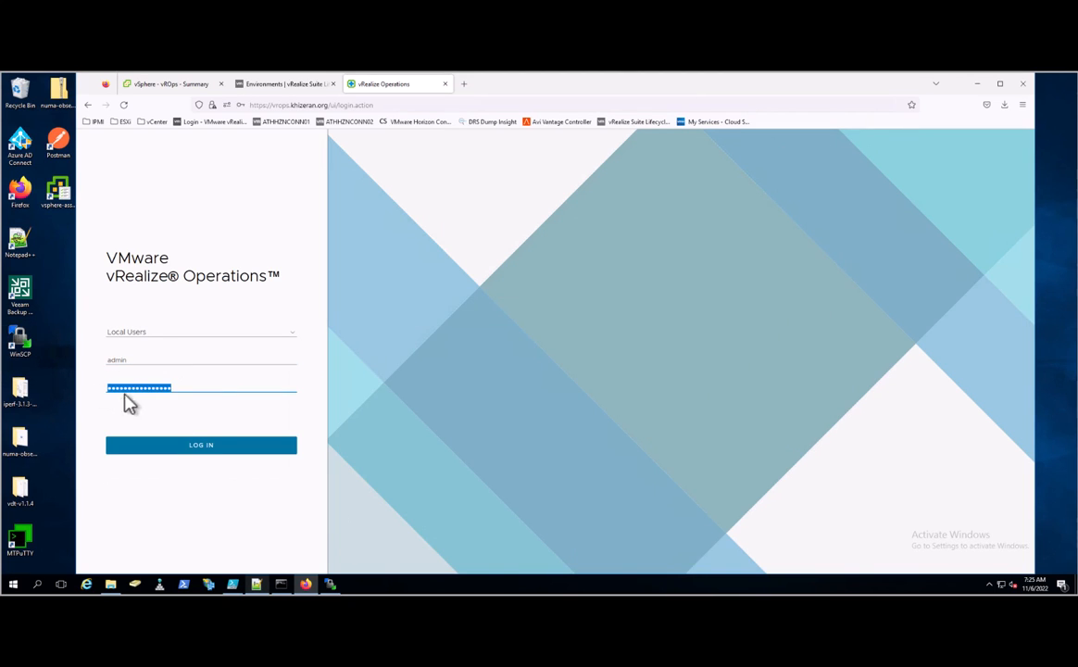
right_click(129, 390)
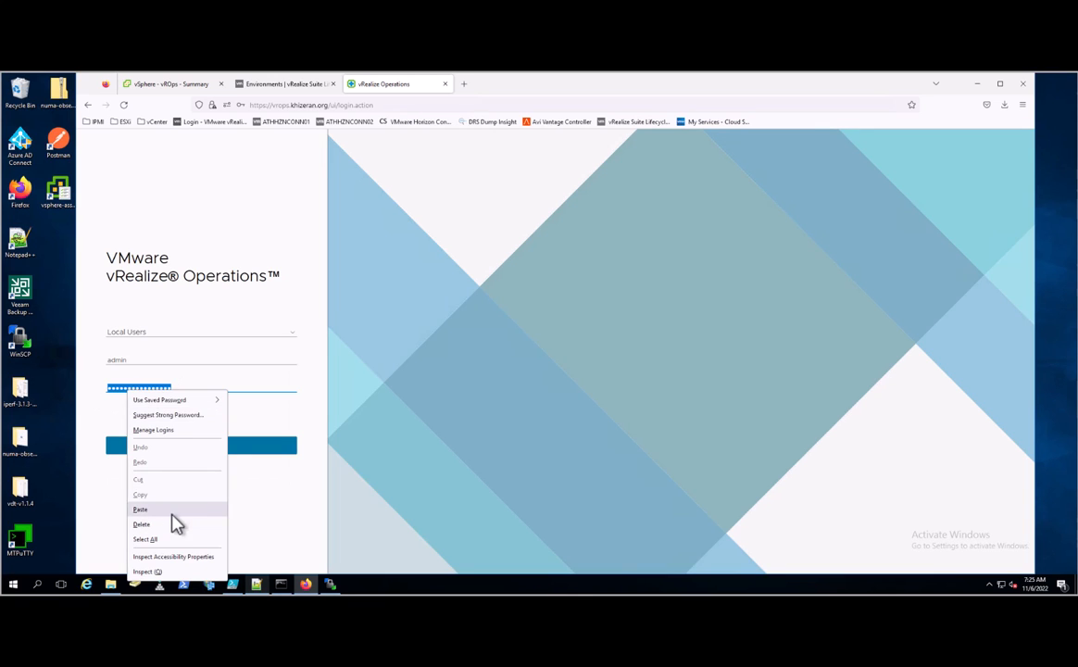
left_click(174, 512)
left_click(207, 456)
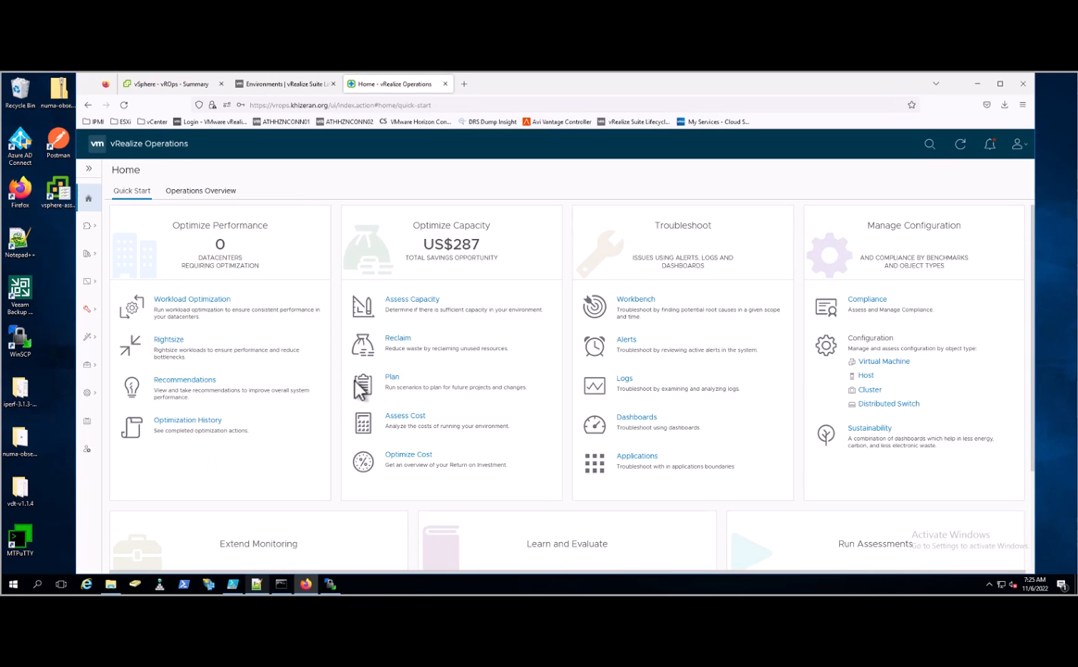
Check the vRealize Operations version in its About information and revisit the vROps VM summary in vSphere Client.
left_click(1018, 146)
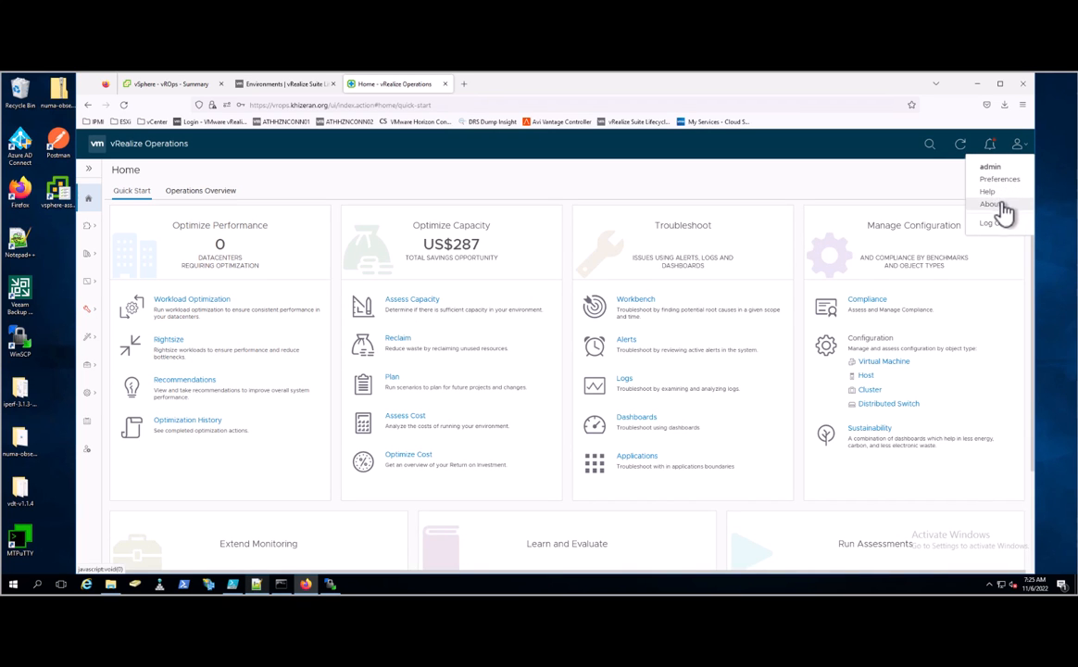
left_click(1003, 206)
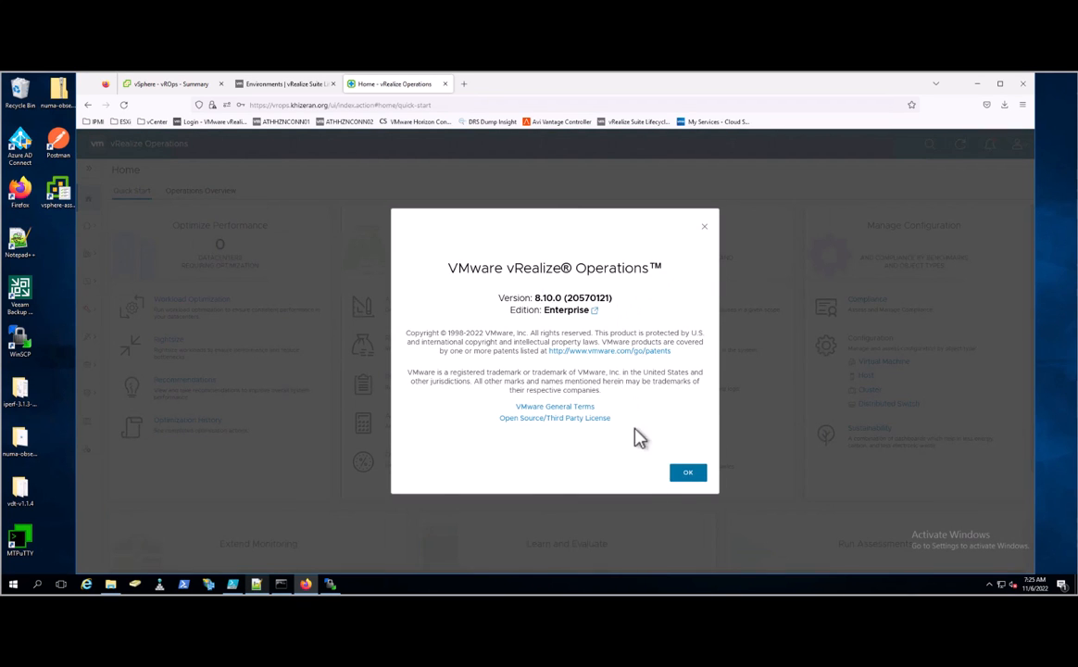
left_click(688, 474)
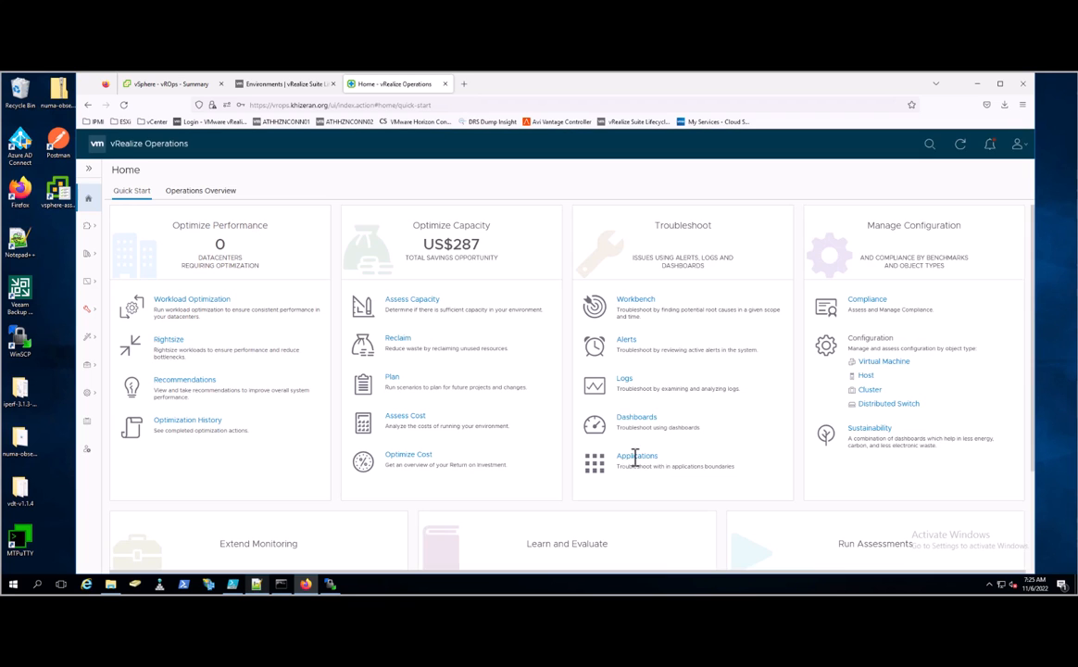
left_click(173, 90)
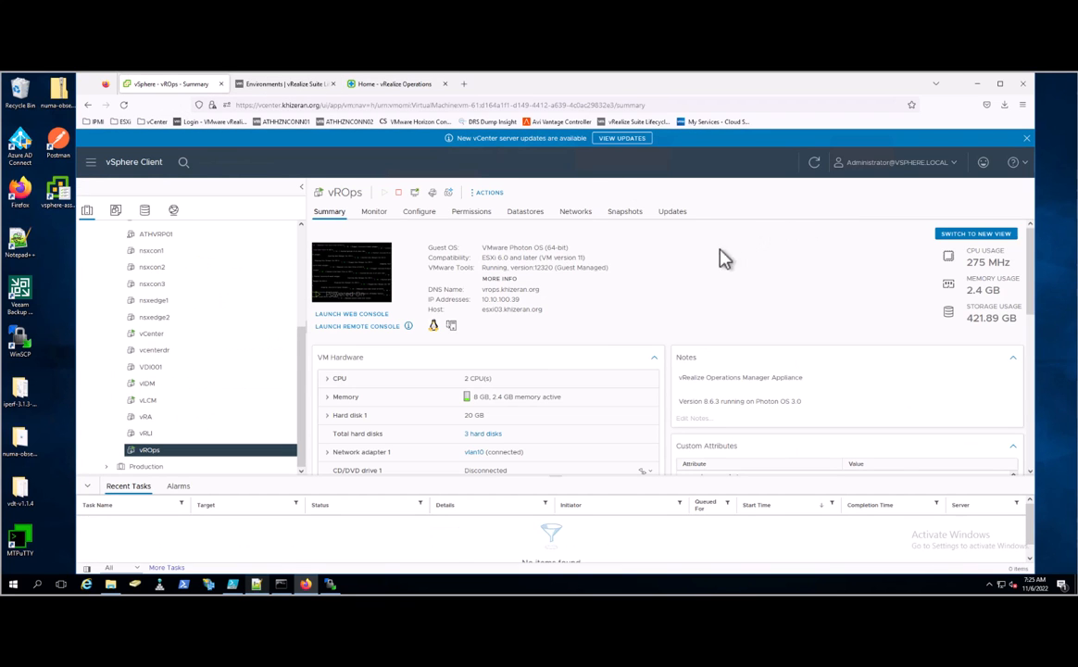
left_click(394, 84)
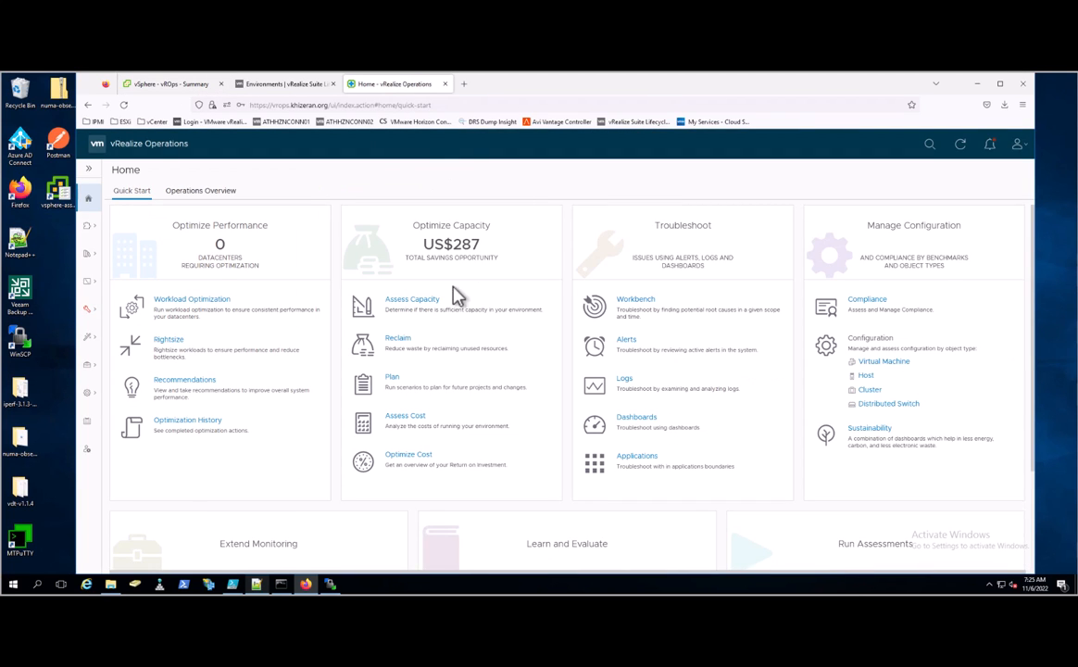